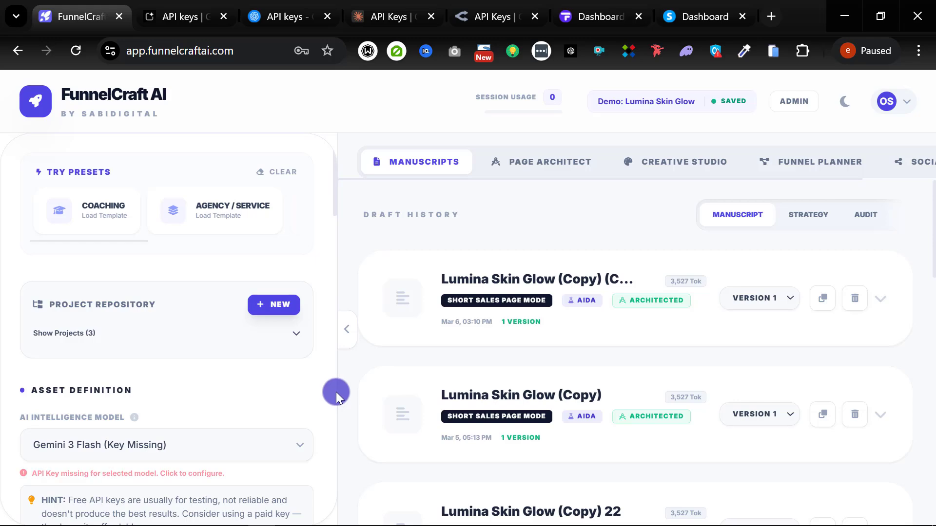
Step: Scroll the FunnelCraft AI page to find the red 'API Key missing' warning
{"action": "scroll", "coordinate": [268, 380], "scroll_direction": "down", "scroll_amount": 5}
{"action": "scroll", "coordinate": [312, 341], "scroll_direction": "up", "scroll_amount": 5}
{"action": "scroll", "coordinate": [197, 454], "scroll_direction": "down", "scroll_amount": 2}
Step: Open the API Configuration dialog from the missing-key warning
{"action": "left_click", "coordinate": [162, 392]}
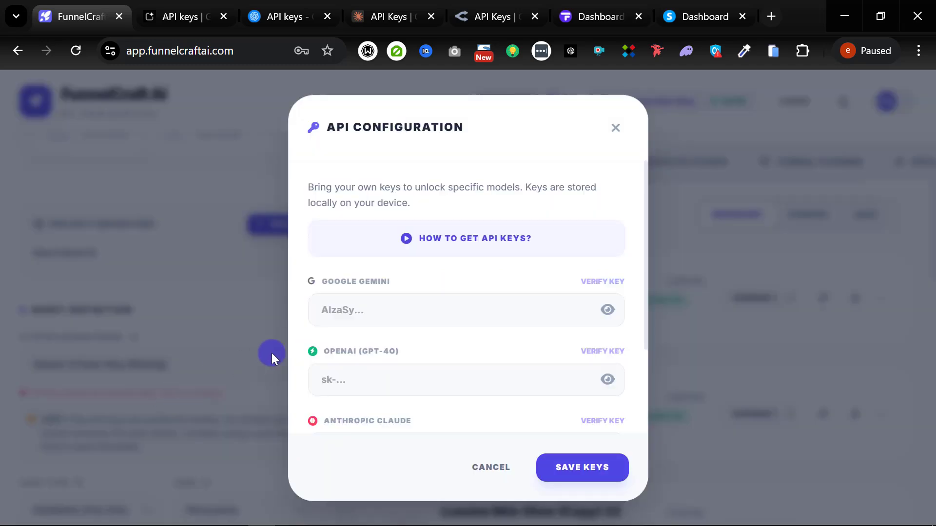
{"action": "scroll", "coordinate": [477, 307], "scroll_direction": "down", "scroll_amount": 3}
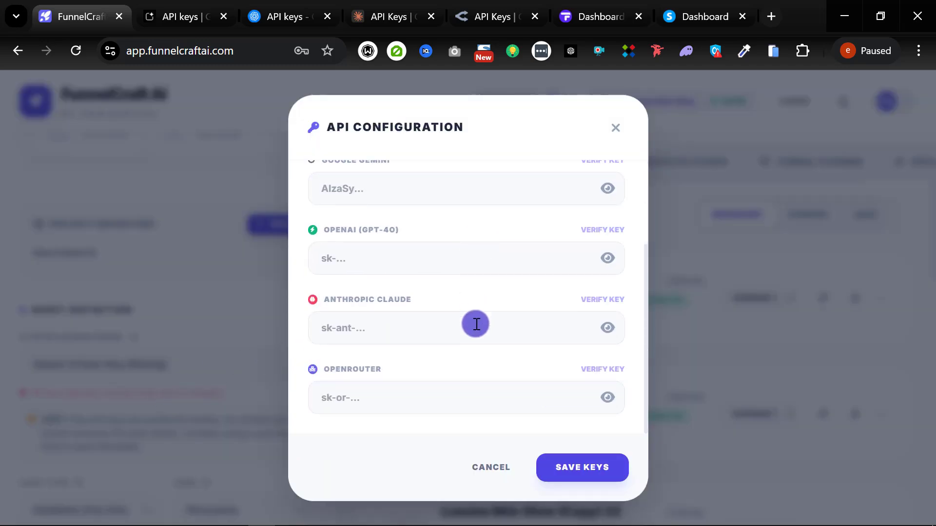
{"action": "scroll", "coordinate": [465, 342], "scroll_direction": "up", "scroll_amount": 3}
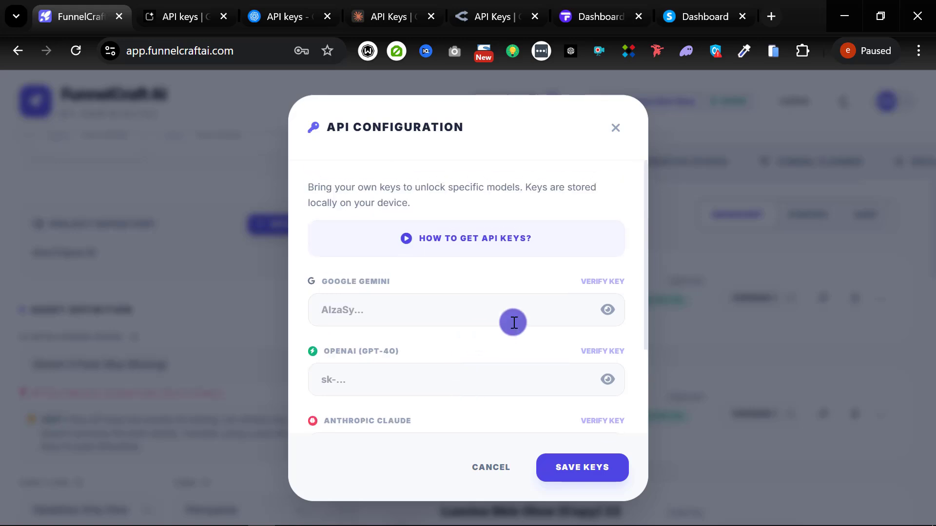
Step: Open the 'How to get API keys?' guide, pause its video, and show the provider links
{"action": "left_click", "coordinate": [459, 247]}
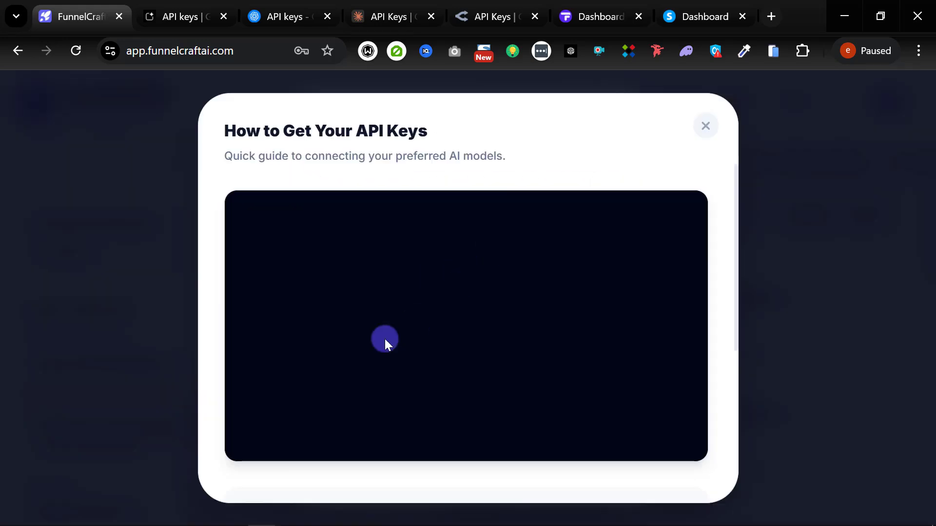
{"action": "scroll", "coordinate": [276, 415], "scroll_direction": "down", "scroll_amount": 3}
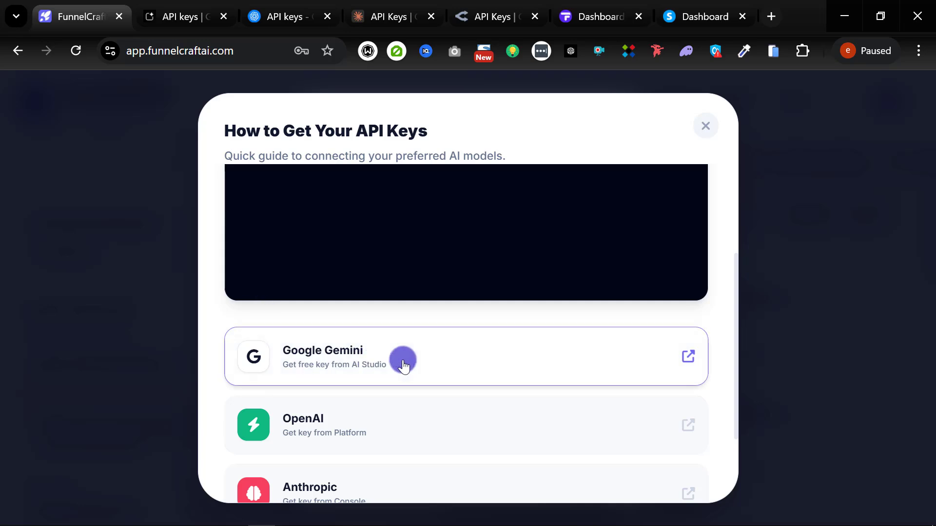
{"action": "scroll", "coordinate": [411, 278], "scroll_direction": "down", "scroll_amount": 2}
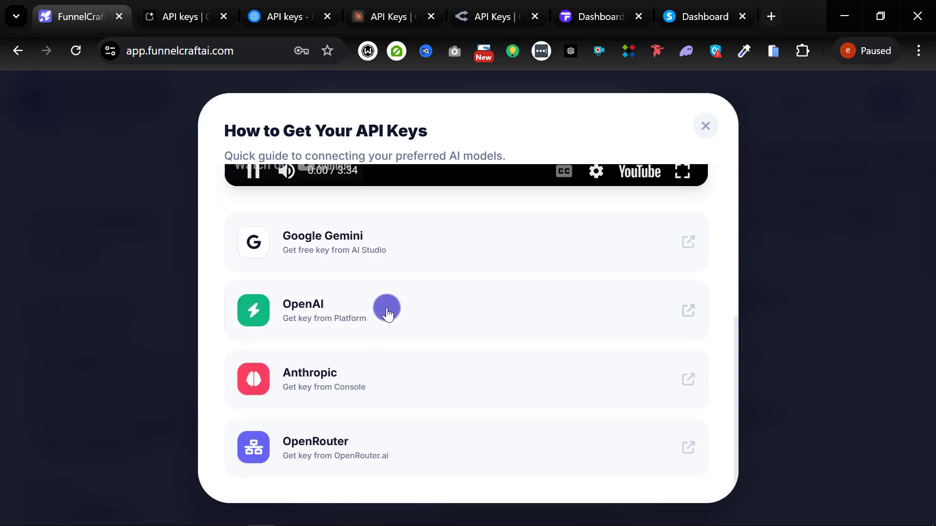
{"action": "left_click", "coordinate": [252, 171]}
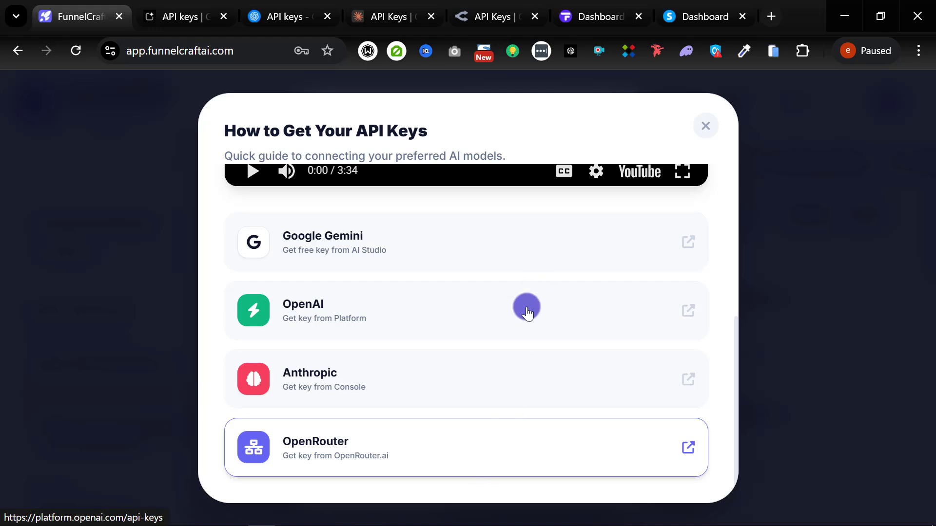
{"action": "scroll", "coordinate": [556, 382], "scroll_direction": "up", "scroll_amount": 5}
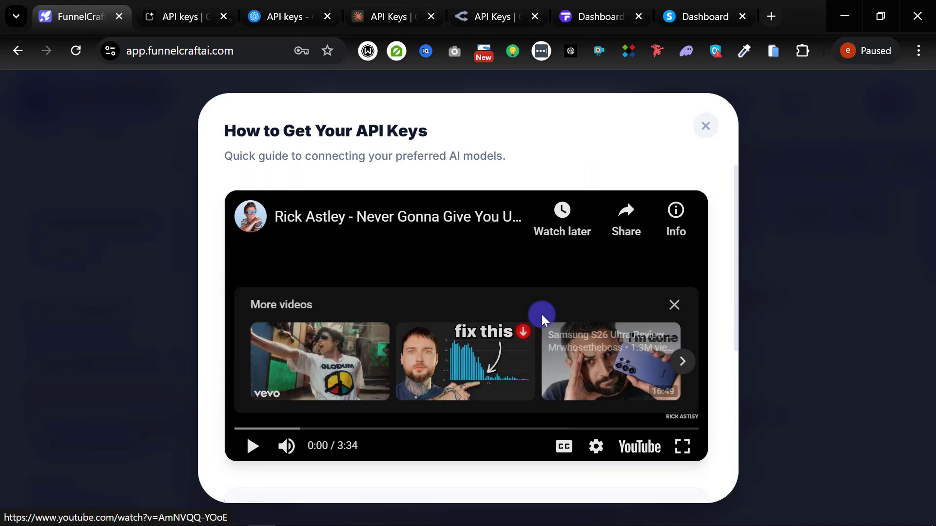
{"action": "scroll", "coordinate": [487, 316], "scroll_direction": "down", "scroll_amount": 5}
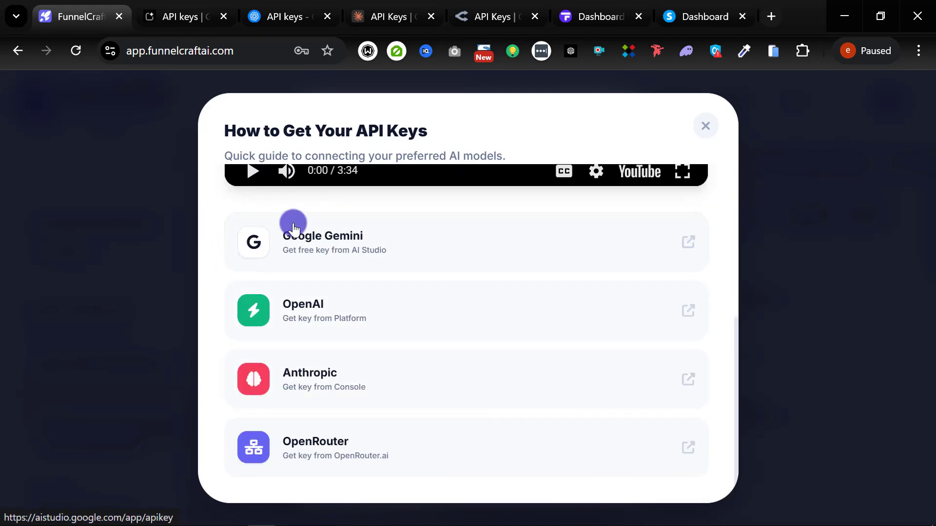
Step: Go to AI Studio's key page and start a new key named 'Gemini API Key Tutx 1'
{"action": "left_click", "coordinate": [686, 242]}
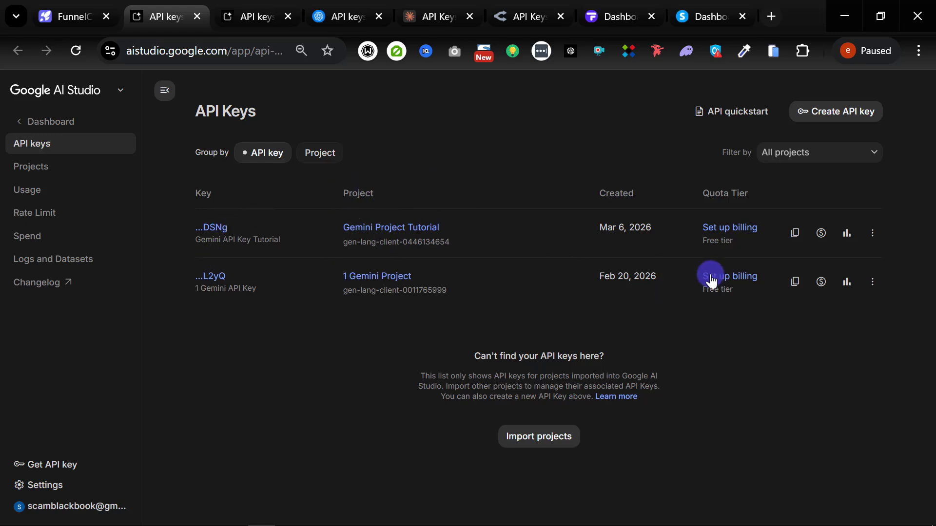
{"action": "left_click", "coordinate": [863, 112]}
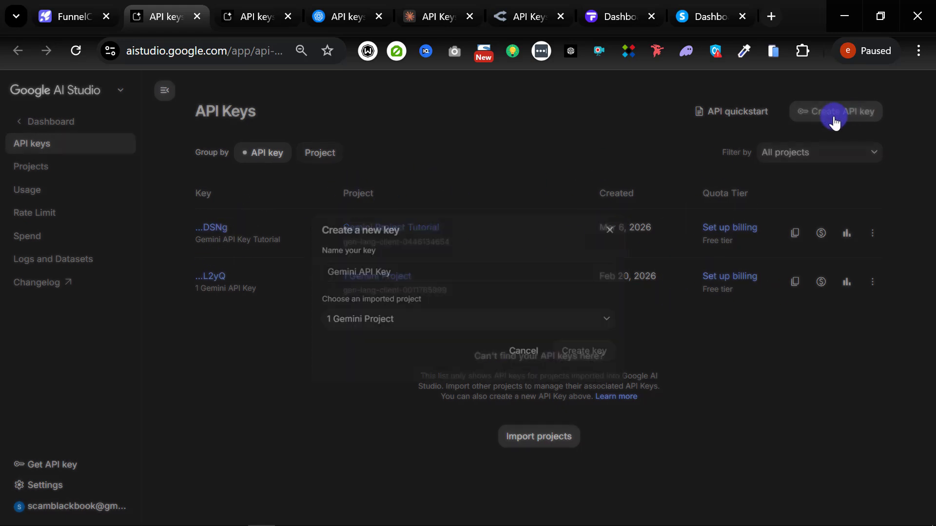
{"action": "left_click", "coordinate": [421, 276]}
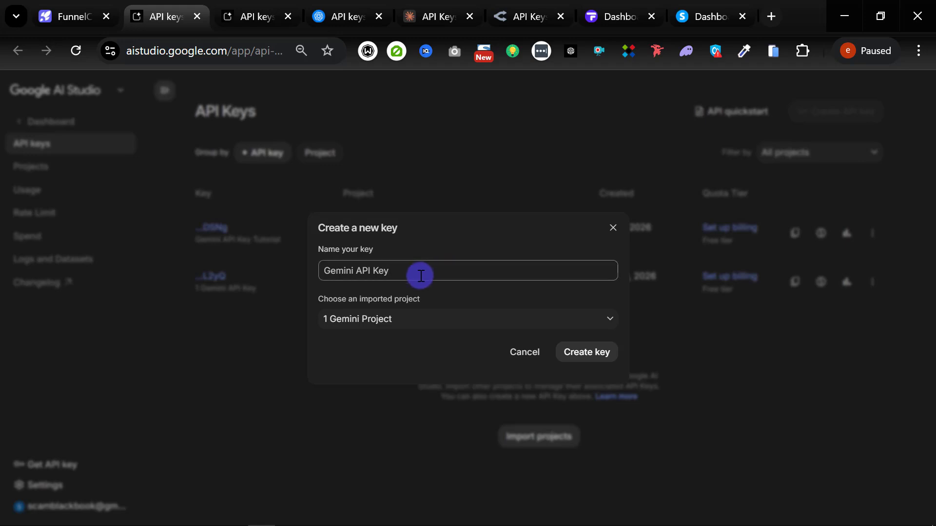
{"action": "key", "text": "ctrl+a"}
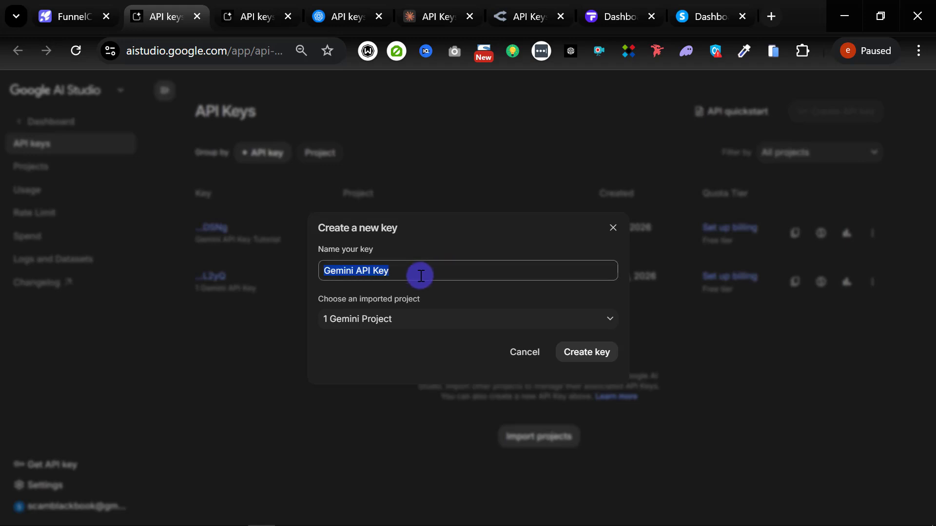
{"action": "left_click", "coordinate": [421, 275]}
{"action": "type", "text": "Tutx 1"}
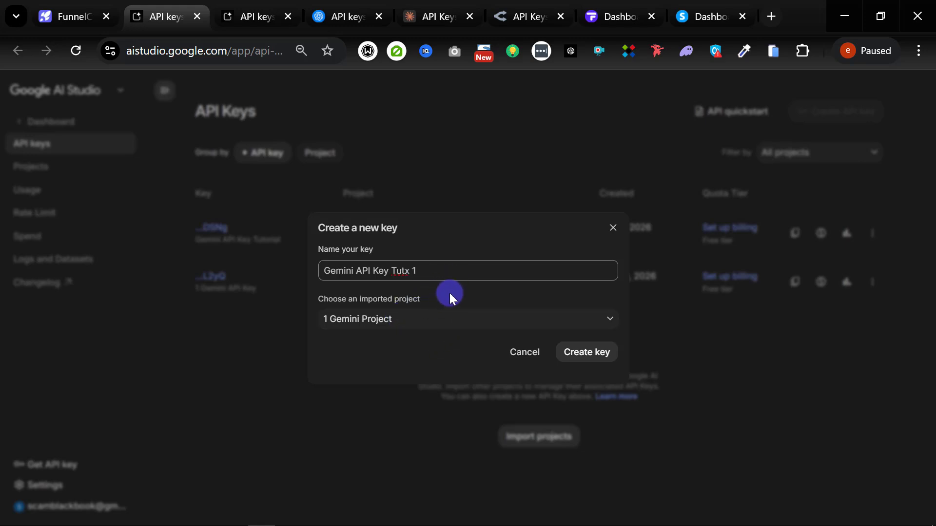
Step: Put the key in a new 'Gemini Project Tutx' project, create it, and copy it
{"action": "left_click", "coordinate": [448, 324]}
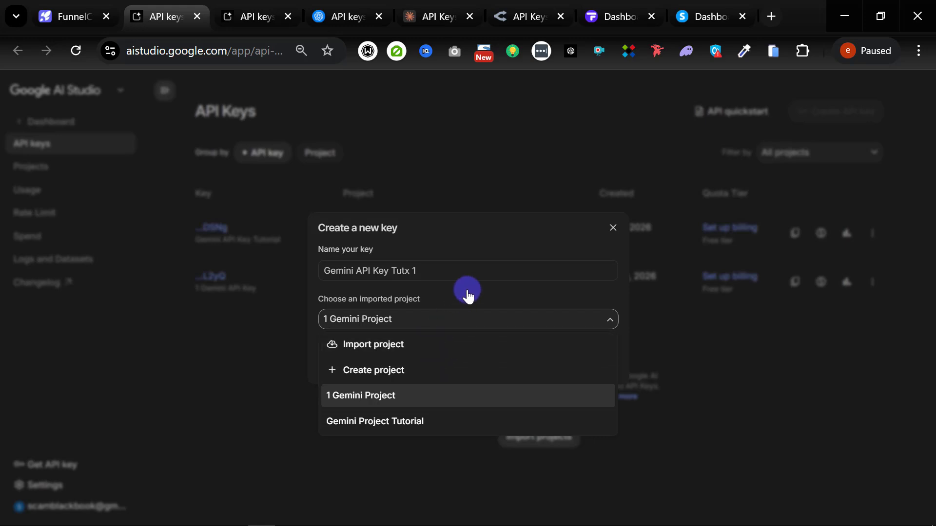
{"action": "left_click", "coordinate": [460, 239]}
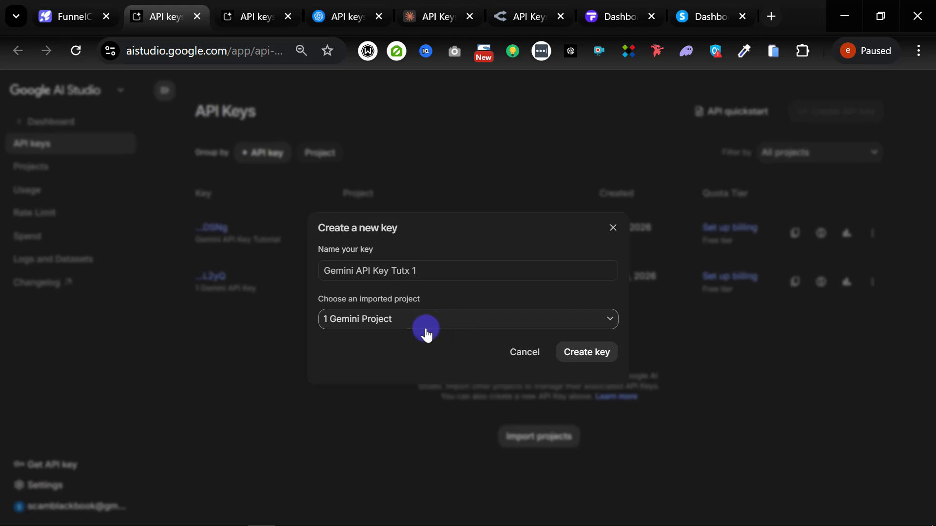
{"action": "left_click", "coordinate": [445, 323]}
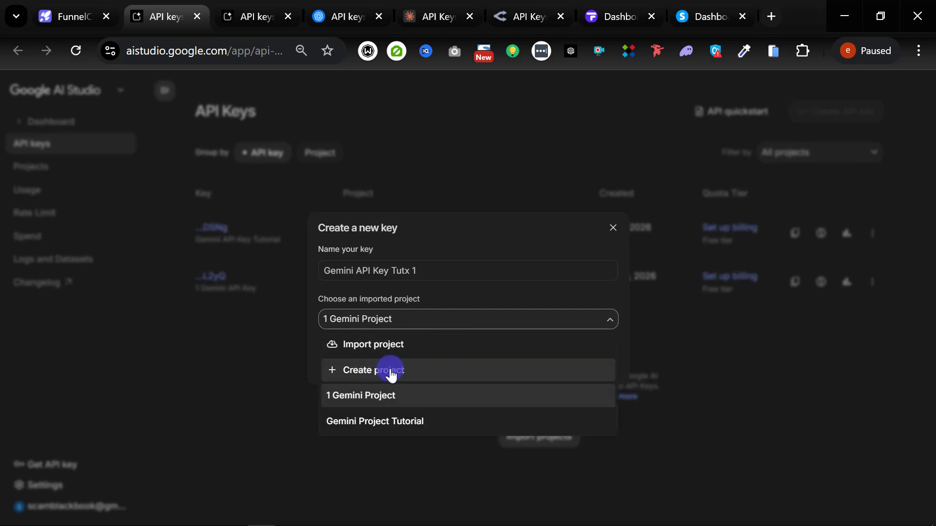
{"action": "left_click", "coordinate": [382, 370]}
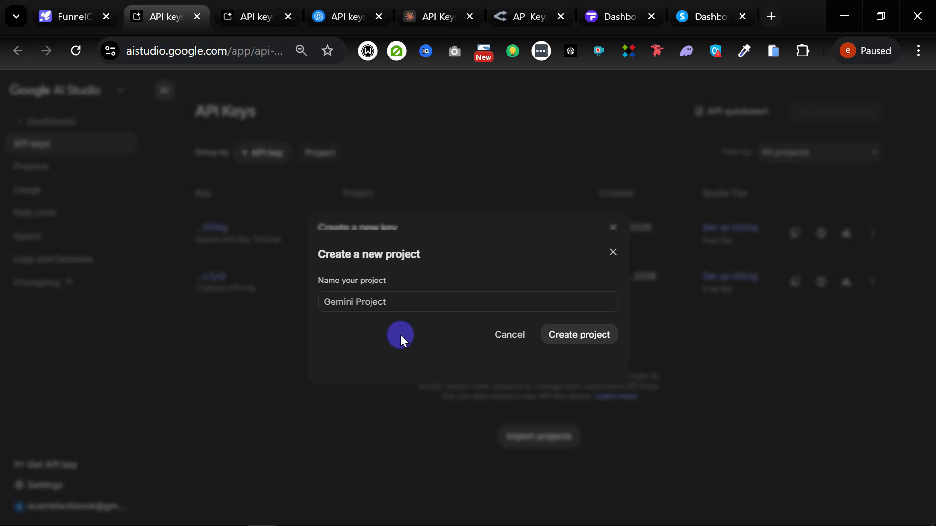
{"action": "left_click", "coordinate": [404, 302]}
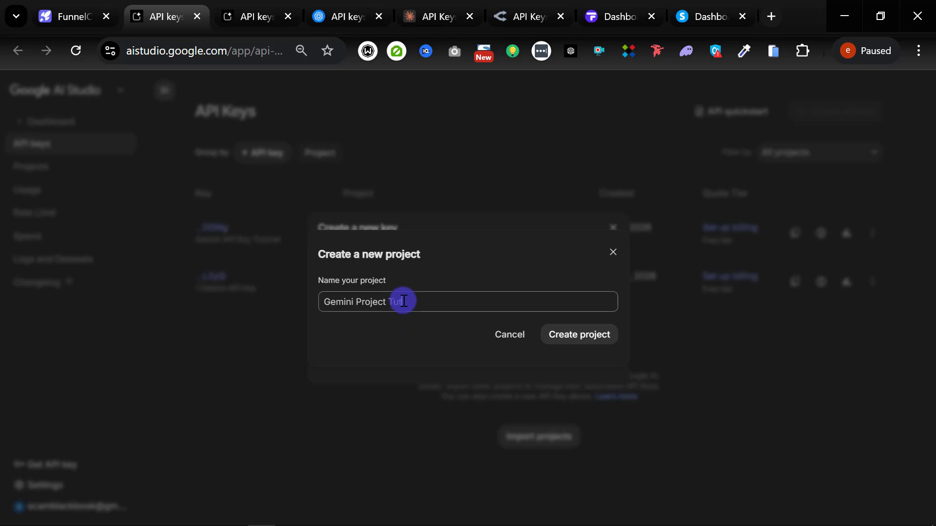
{"action": "type", "text": "Tut"}
{"action": "left_click", "coordinate": [576, 335]}
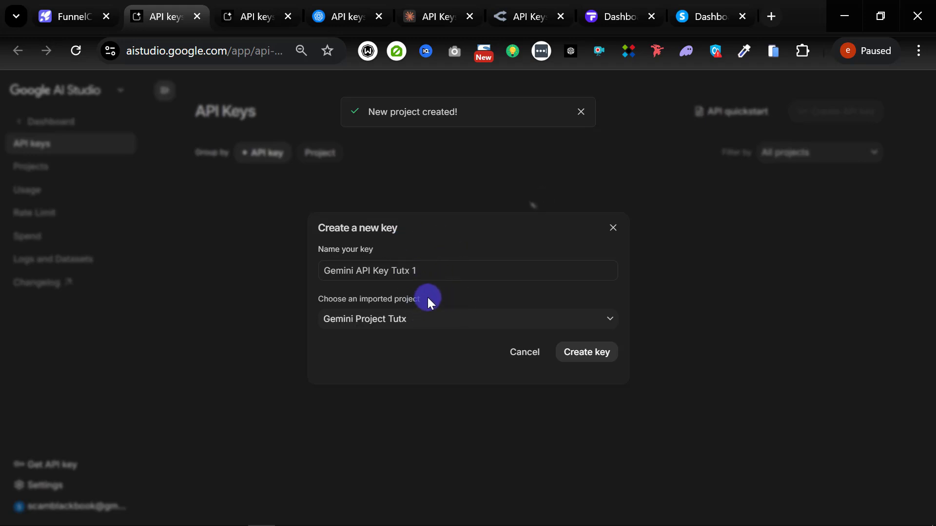
{"action": "left_click", "coordinate": [580, 355]}
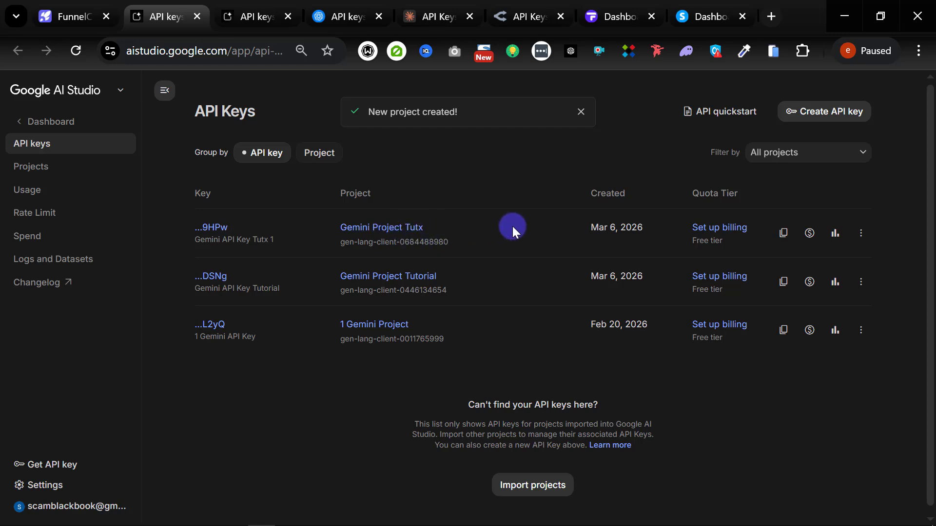
{"action": "left_click", "coordinate": [785, 235]}
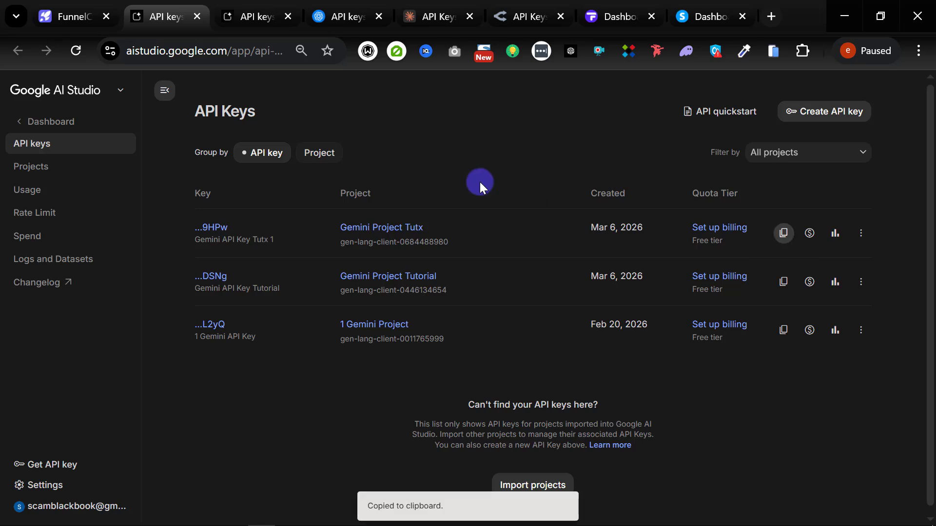
Step: Paste the copied key into FunnelCraft's Google Gemini field
{"action": "left_click", "coordinate": [58, 19]}
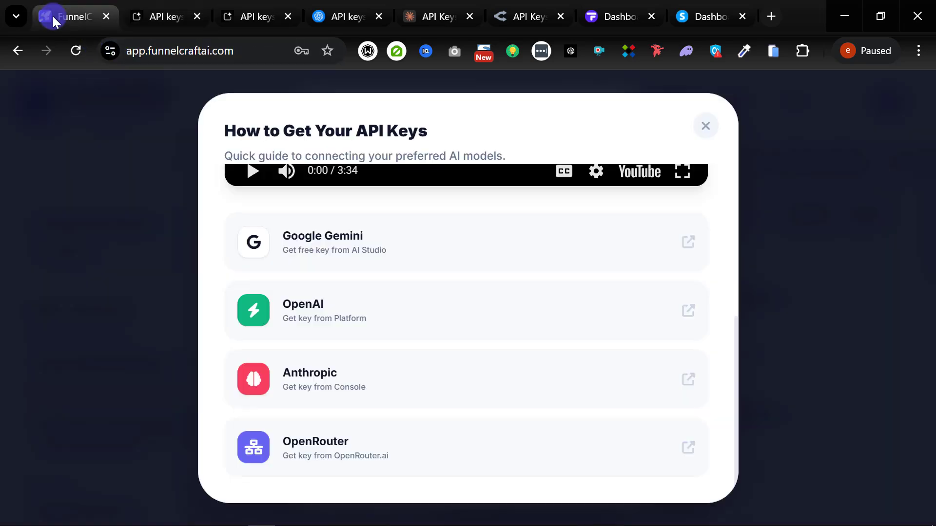
{"action": "left_click", "coordinate": [702, 128]}
{"action": "left_click", "coordinate": [382, 305]}
{"action": "key", "text": "ctrl+v"}
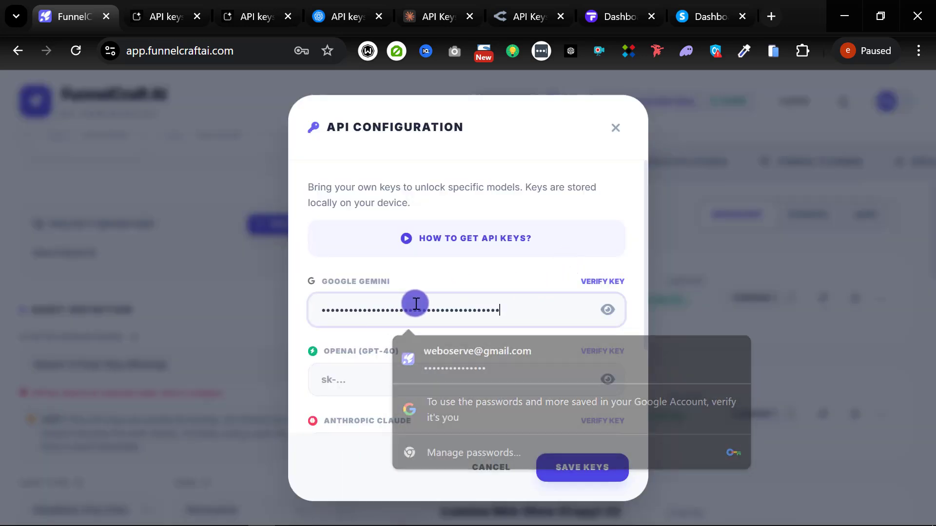
{"action": "left_click", "coordinate": [541, 274]}
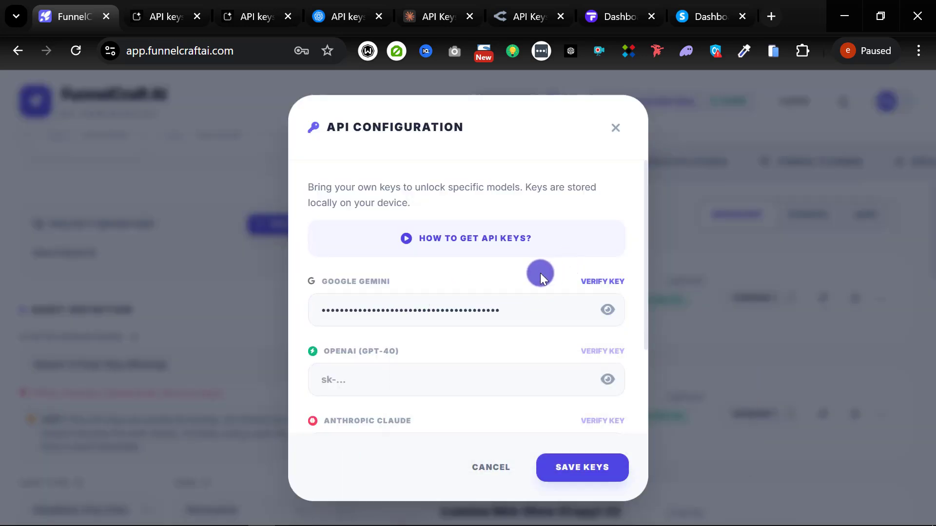
Step: Verify the Gemini key and confirm it shows as valid and connected
{"action": "left_click", "coordinate": [589, 288]}
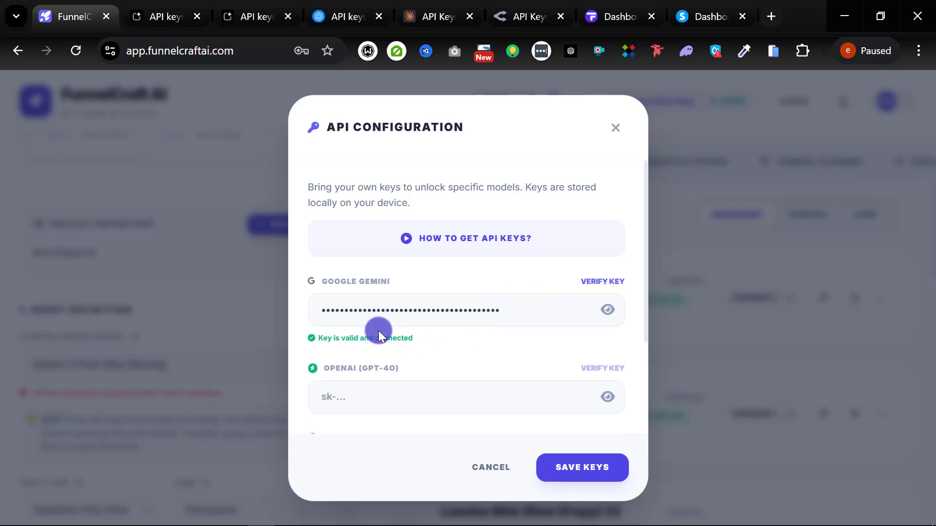
{"action": "scroll", "coordinate": [459, 360], "scroll_direction": "down", "scroll_amount": 3}
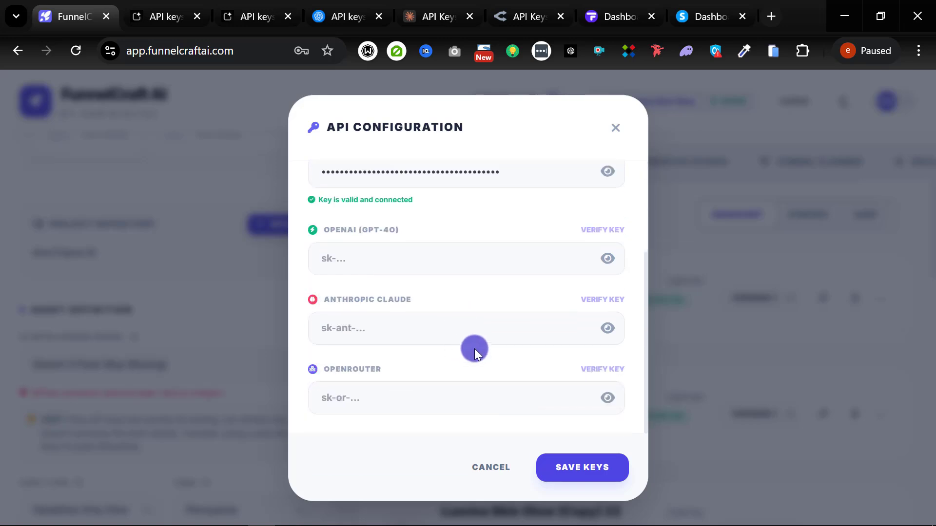
{"action": "scroll", "coordinate": [474, 349], "scroll_direction": "up", "scroll_amount": 3}
{"action": "scroll", "coordinate": [460, 314], "scroll_direction": "down", "scroll_amount": 3}
{"action": "scroll", "coordinate": [447, 325], "scroll_direction": "up", "scroll_amount": 3}
{"action": "scroll", "coordinate": [445, 334], "scroll_direction": "down", "scroll_amount": 3}
{"action": "scroll", "coordinate": [448, 343], "scroll_direction": "up", "scroll_amount": 3}
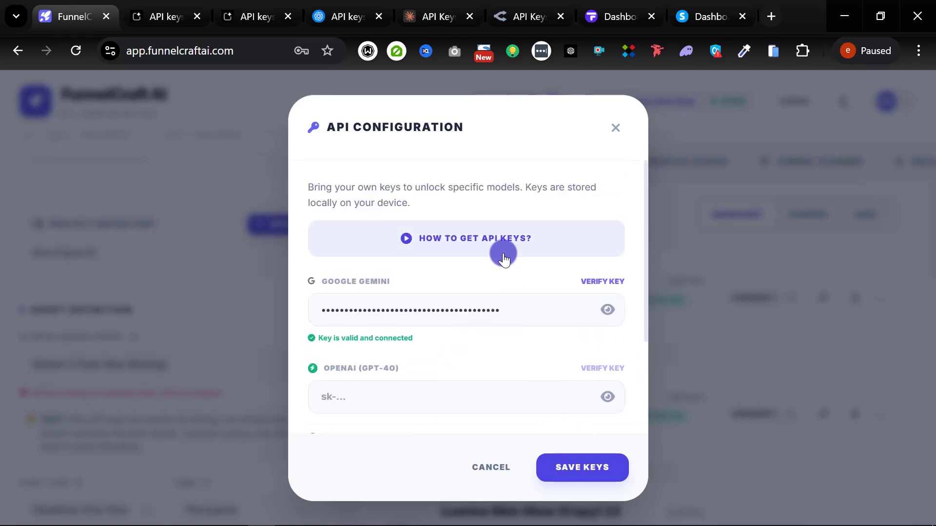
{"action": "scroll", "coordinate": [478, 281], "scroll_direction": "down", "scroll_amount": 3}
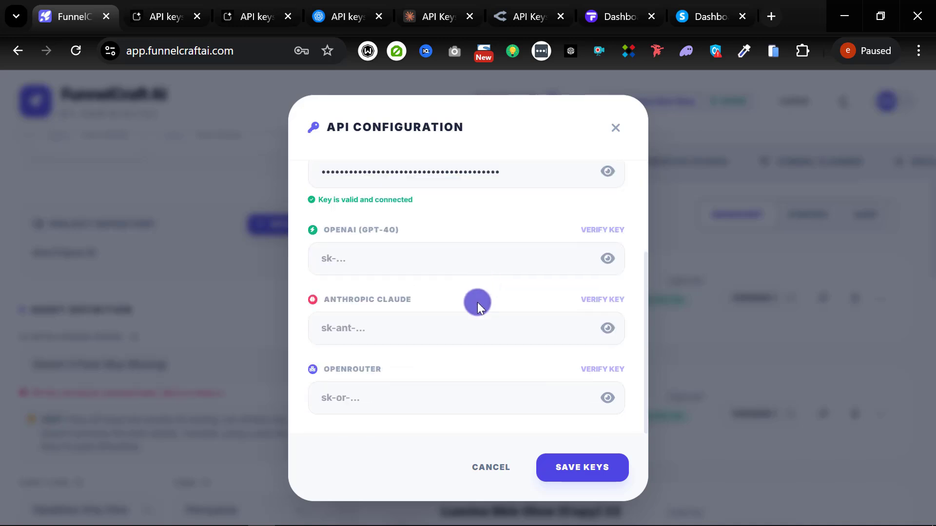
{"action": "scroll", "coordinate": [477, 302], "scroll_direction": "up", "scroll_amount": 3}
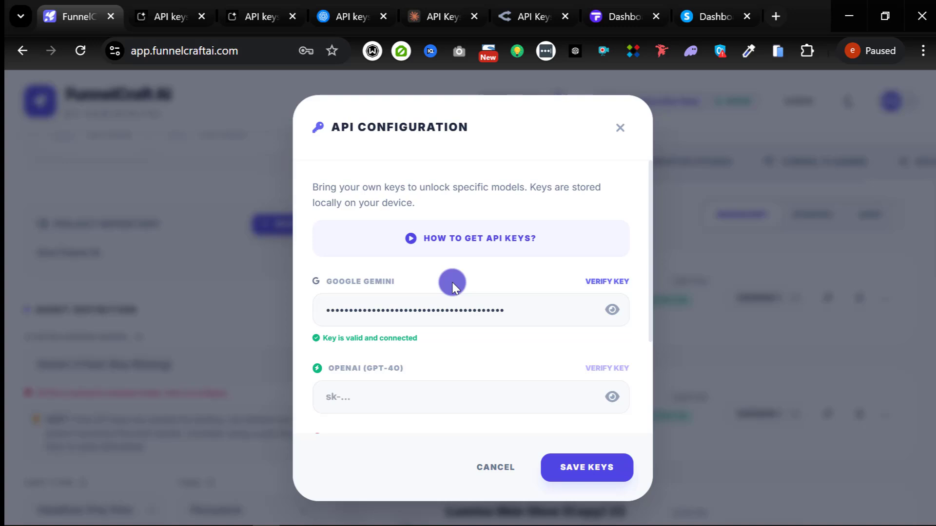
Step: Review the Gemini keys list in AI Studio, then return to FunnelCraft's API Configuration
{"action": "left_click", "coordinate": [148, 16]}
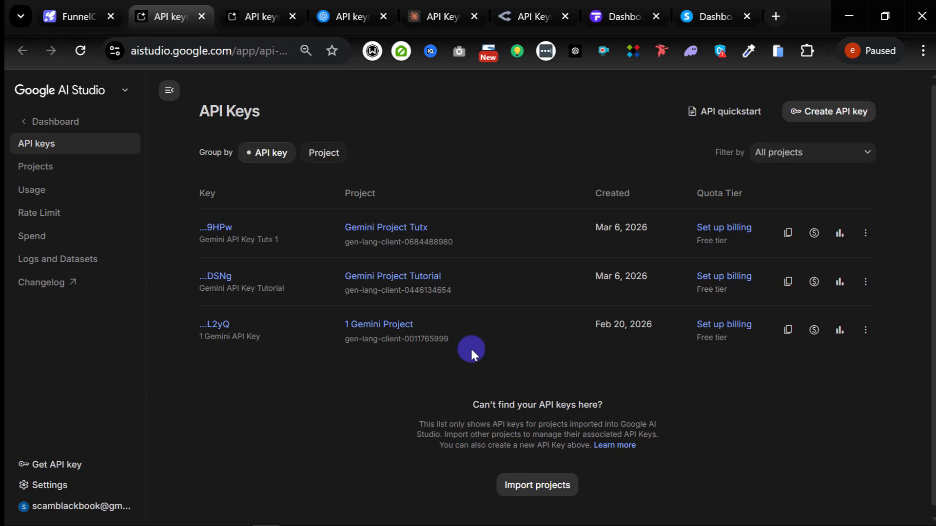
{"action": "left_click", "coordinate": [84, 15]}
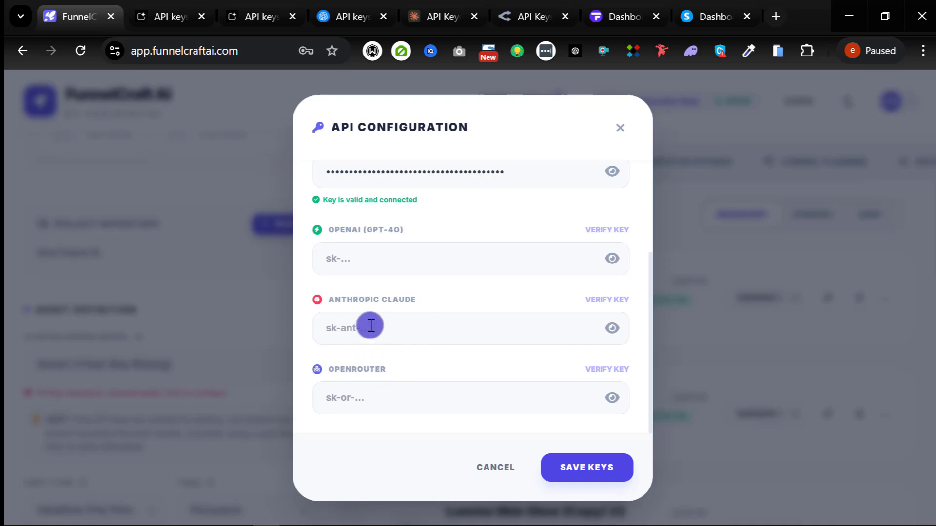
Step: Reopen the API keys guide, pause its video, and follow the OpenAI link to its key page
{"action": "scroll", "coordinate": [424, 294], "scroll_direction": "up", "scroll_amount": 3}
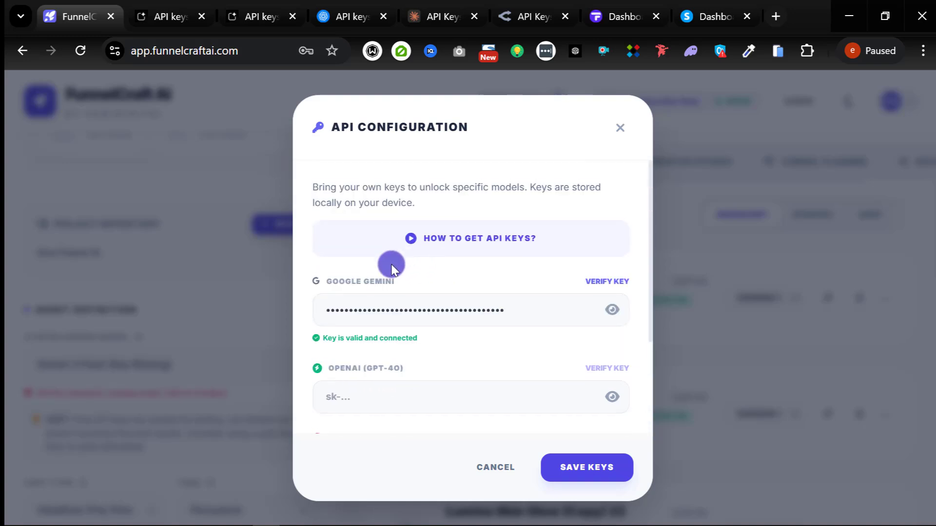
{"action": "scroll", "coordinate": [380, 311], "scroll_direction": "down", "scroll_amount": 3}
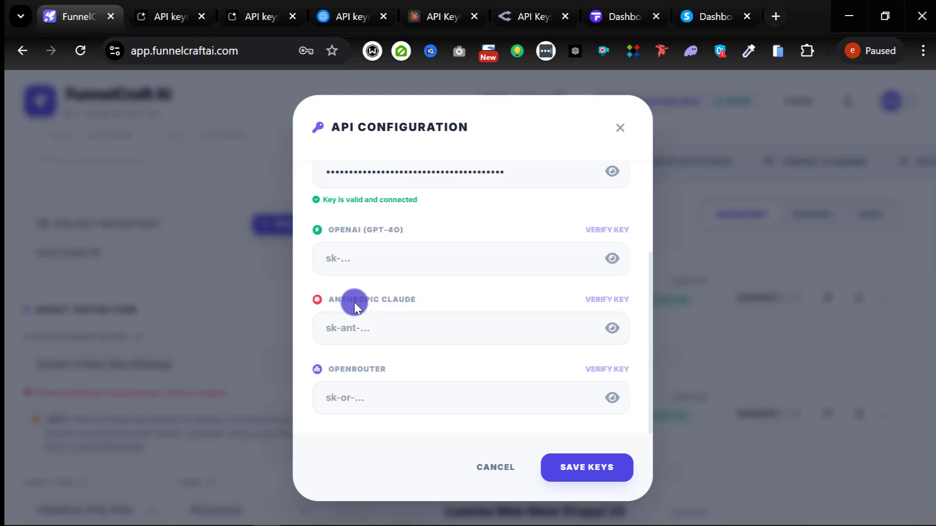
{"action": "scroll", "coordinate": [381, 306], "scroll_direction": "up", "scroll_amount": 3}
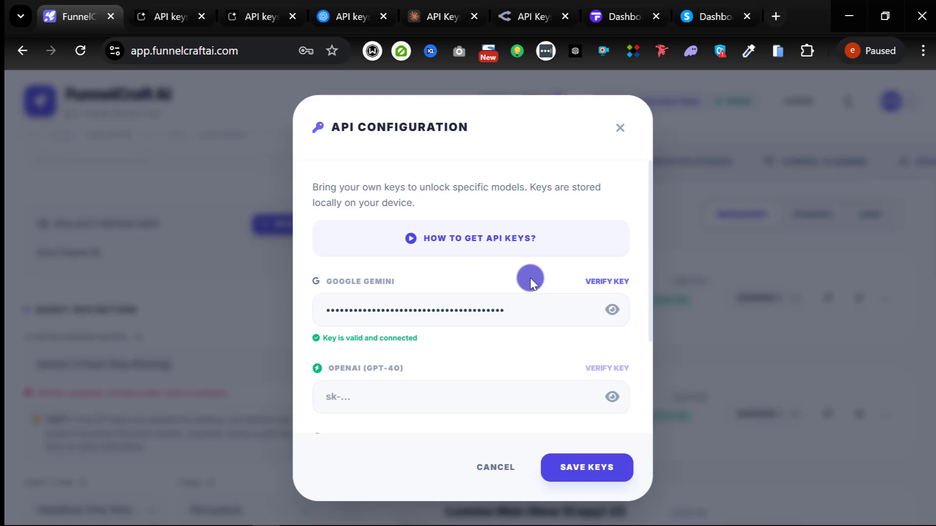
{"action": "scroll", "coordinate": [522, 275], "scroll_direction": "down", "scroll_amount": 3}
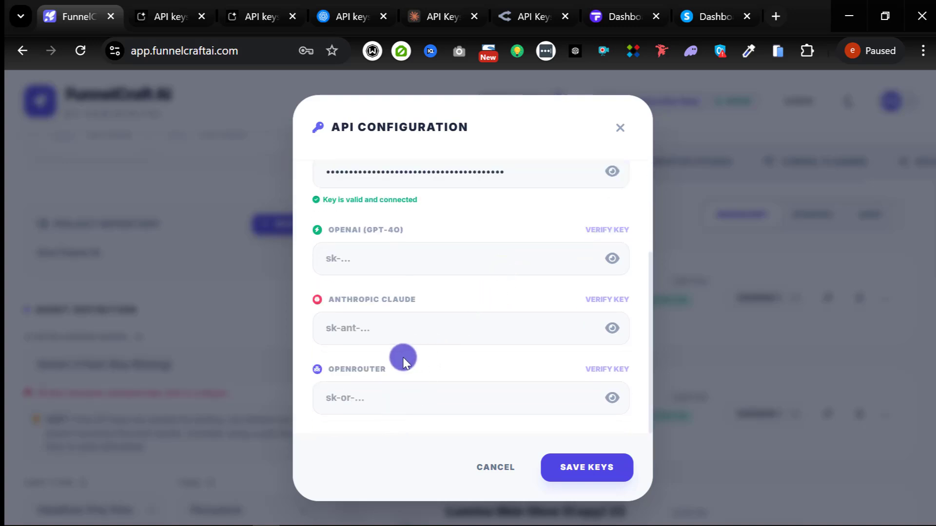
{"action": "scroll", "coordinate": [418, 309], "scroll_direction": "up", "scroll_amount": 3}
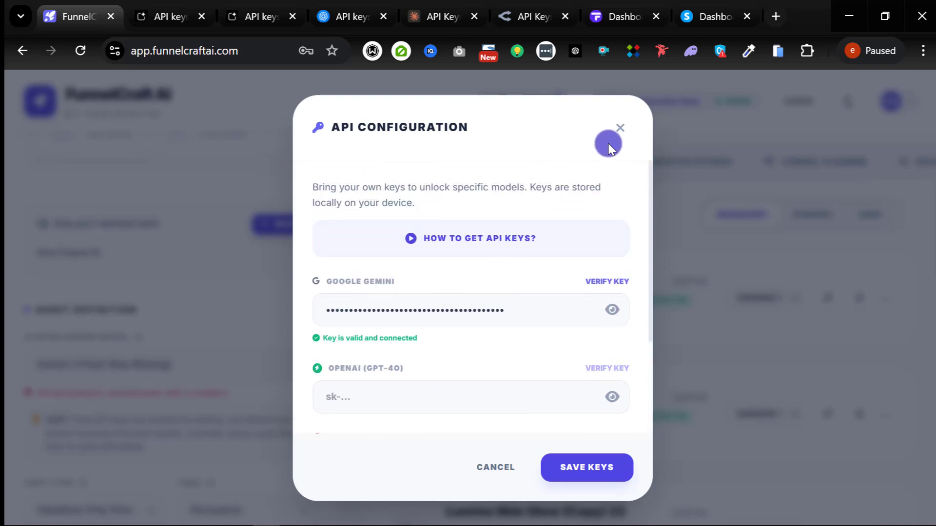
{"action": "scroll", "coordinate": [556, 326], "scroll_direction": "down", "scroll_amount": 3}
{"action": "scroll", "coordinate": [455, 248], "scroll_direction": "up", "scroll_amount": 3}
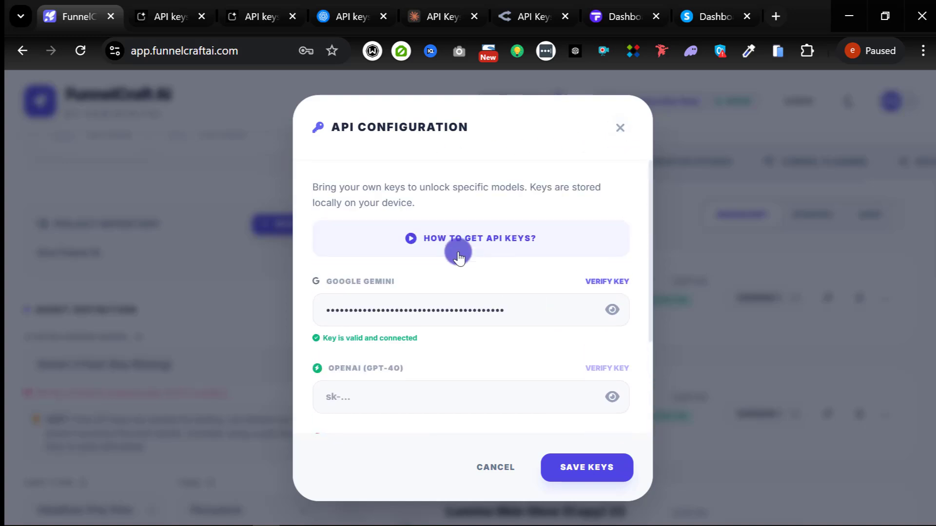
{"action": "left_click", "coordinate": [494, 247]}
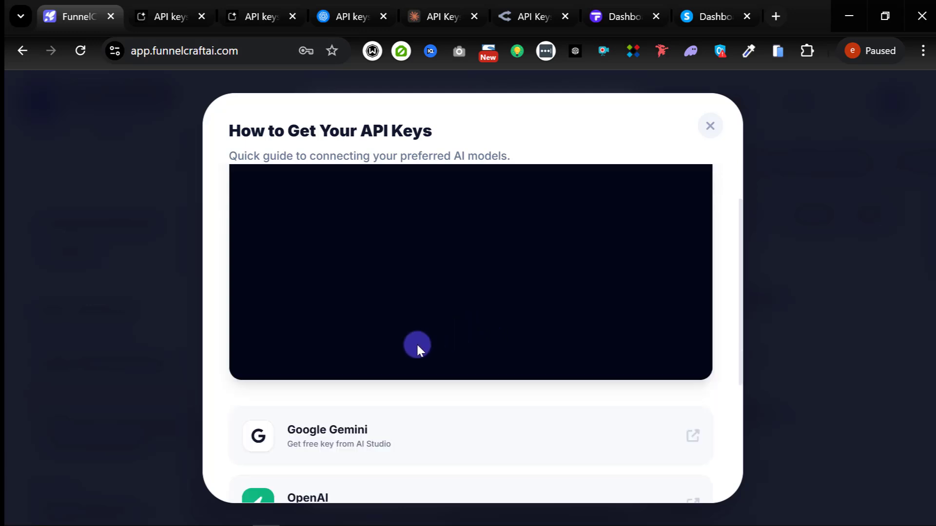
{"action": "scroll", "coordinate": [417, 346], "scroll_direction": "down", "scroll_amount": 2}
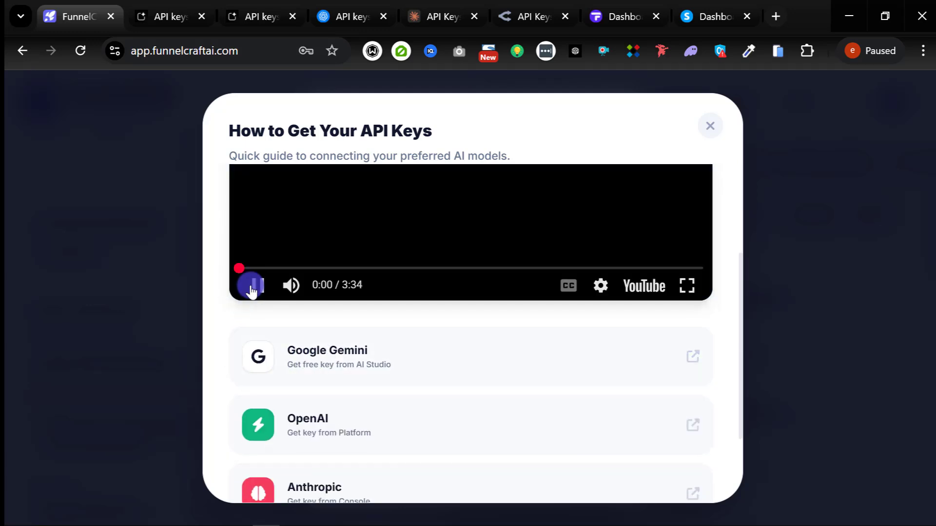
{"action": "left_click", "coordinate": [253, 287]}
{"action": "scroll", "coordinate": [560, 394], "scroll_direction": "down", "scroll_amount": 2}
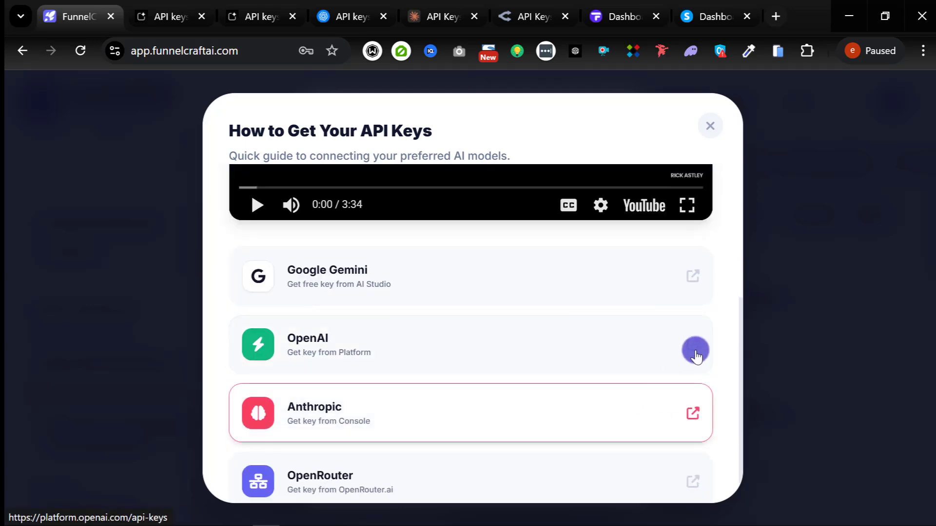
{"action": "left_click", "coordinate": [694, 352]}
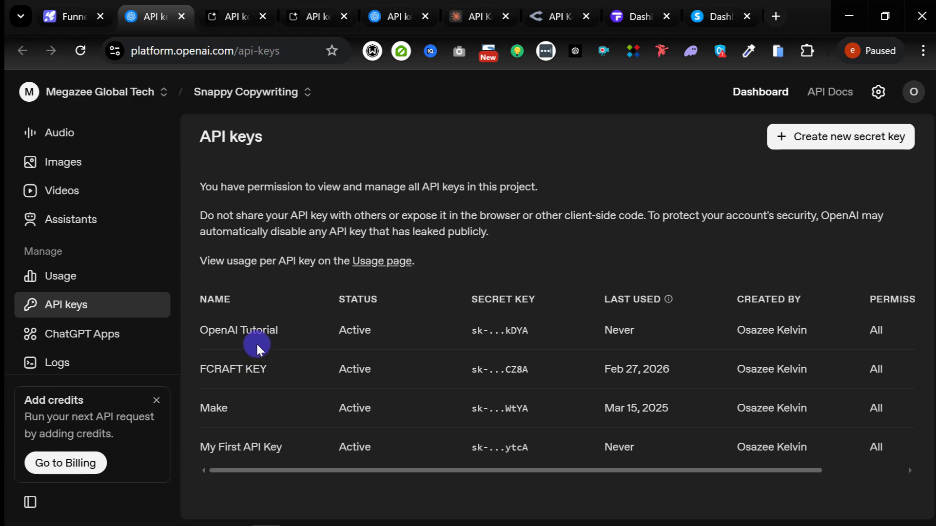
Step: Create and copy a new OpenAI secret key named Tutx, then switch to Notepad
{"action": "left_click", "coordinate": [827, 138]}
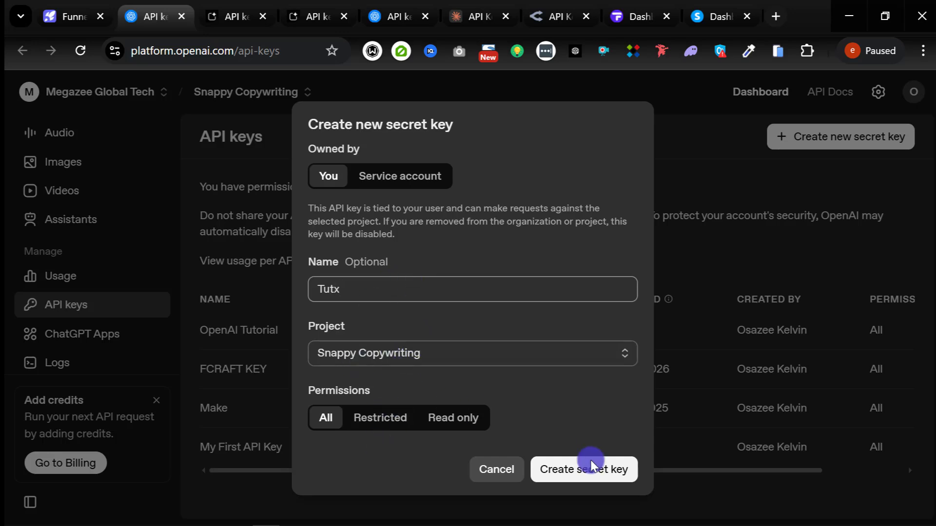
{"action": "left_click", "coordinate": [593, 475]}
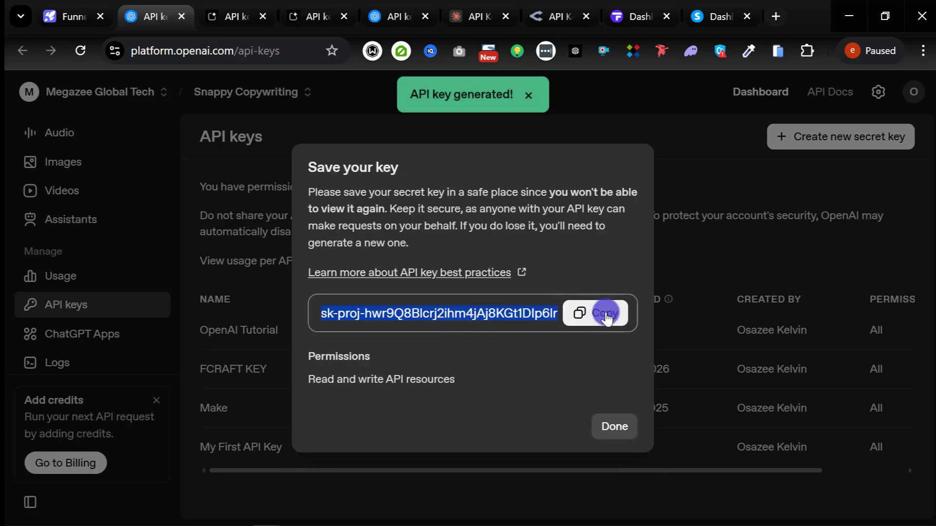
{"action": "left_click", "coordinate": [605, 313]}
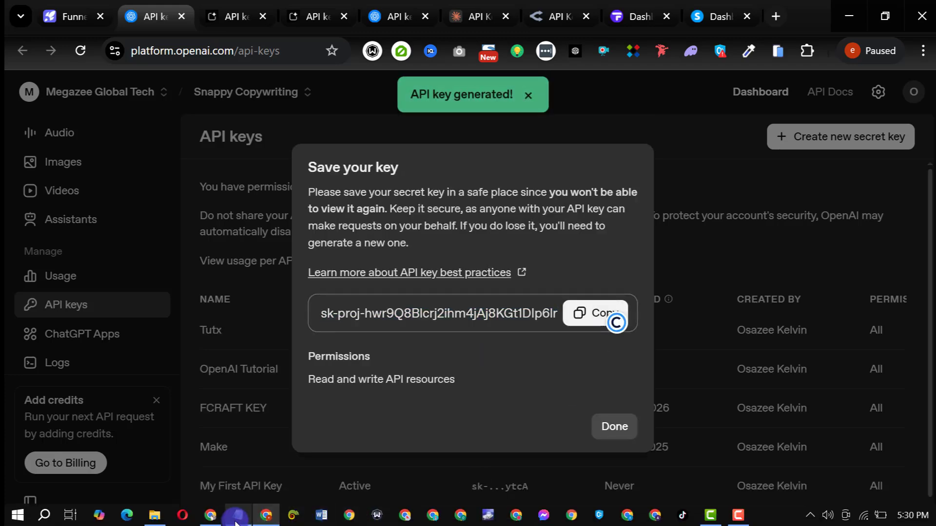
{"action": "left_click", "coordinate": [236, 518]}
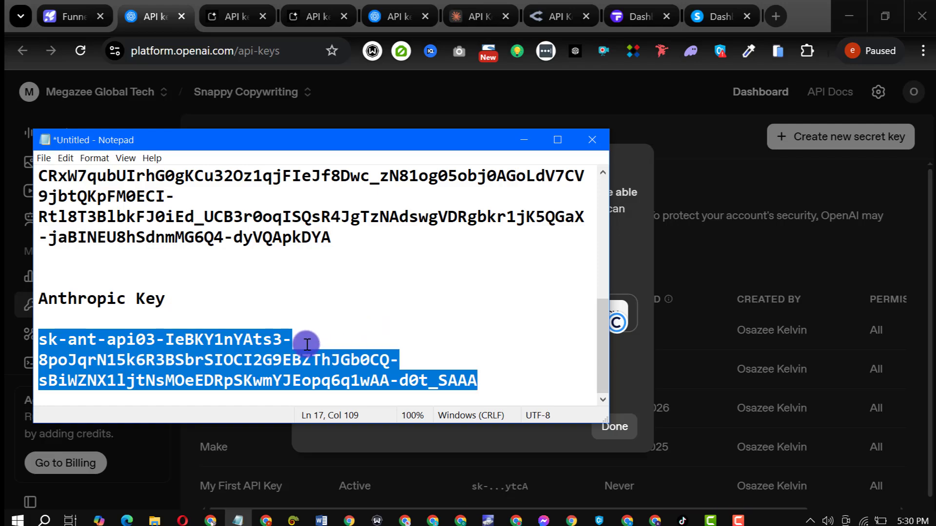
Step: Scroll through the saved keys in Notepad, then minimize the Notepad window
{"action": "scroll", "coordinate": [219, 337], "scroll_direction": "up", "scroll_amount": 5}
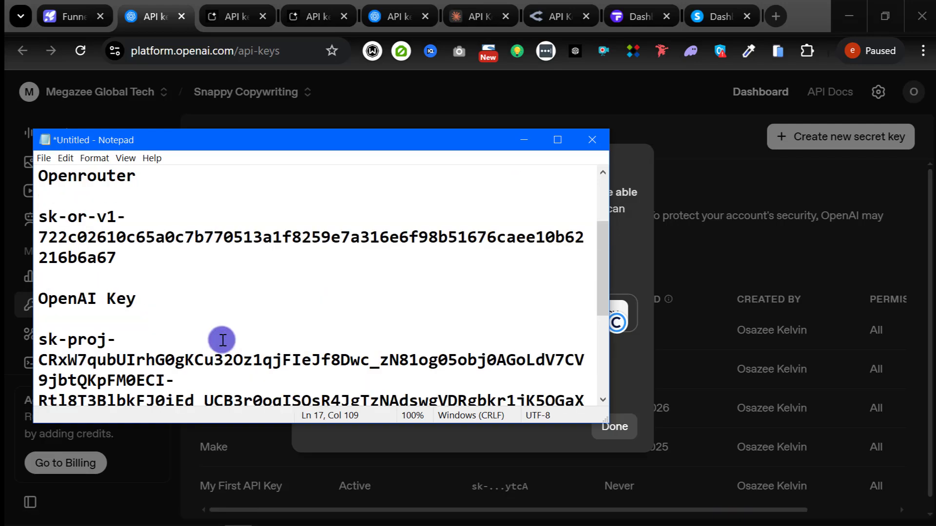
{"action": "scroll", "coordinate": [195, 223], "scroll_direction": "down", "scroll_amount": 5}
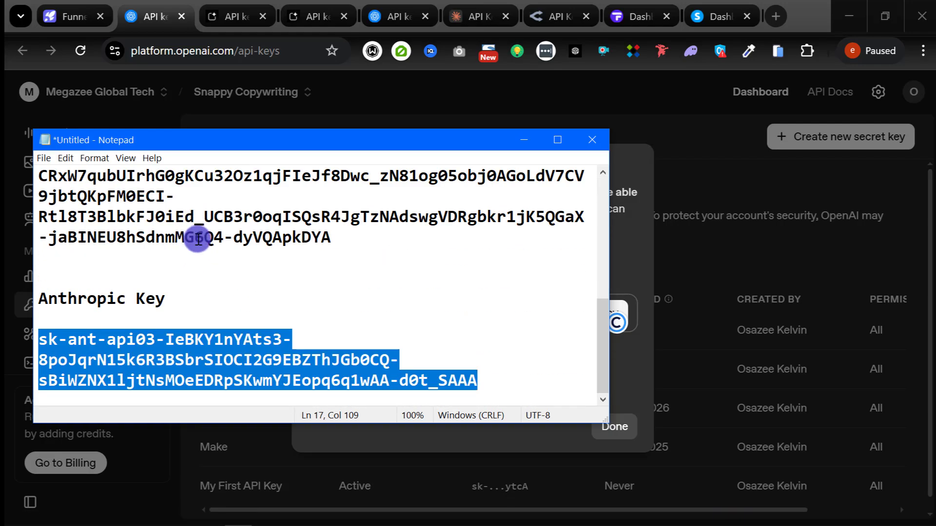
{"action": "scroll", "coordinate": [195, 288], "scroll_direction": "up", "scroll_amount": 5}
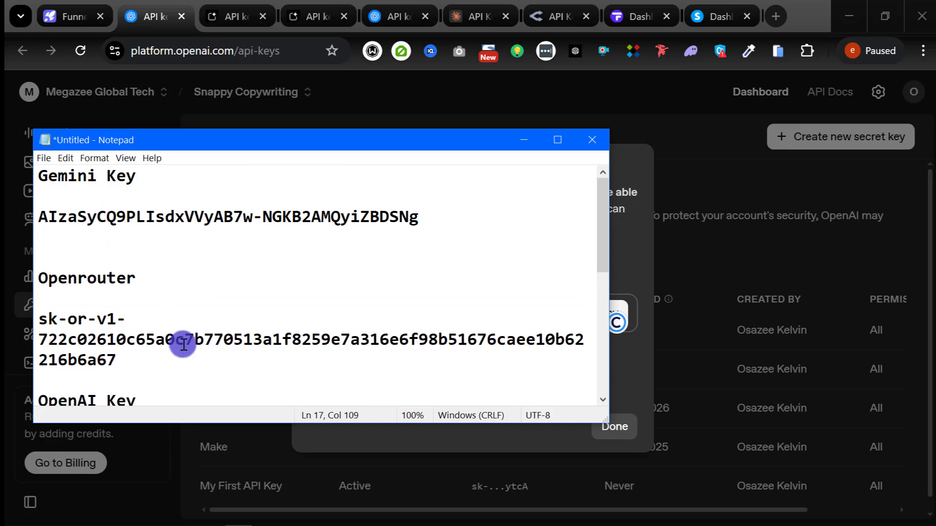
{"action": "scroll", "coordinate": [209, 349], "scroll_direction": "down", "scroll_amount": 4}
{"action": "scroll", "coordinate": [151, 326], "scroll_direction": "up", "scroll_amount": 3}
{"action": "scroll", "coordinate": [103, 341], "scroll_direction": "up", "scroll_amount": 1}
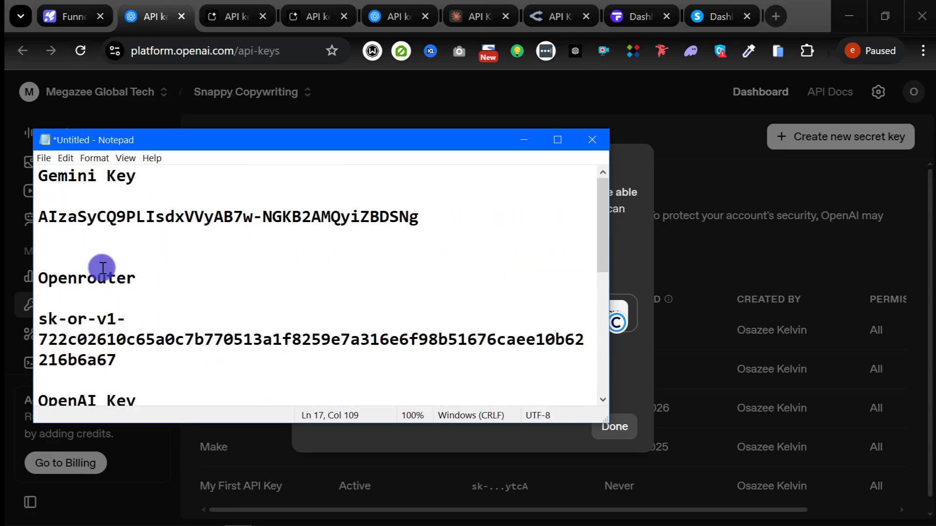
{"action": "scroll", "coordinate": [100, 268], "scroll_direction": "down", "scroll_amount": 5}
{"action": "scroll", "coordinate": [142, 305], "scroll_direction": "up", "scroll_amount": 3}
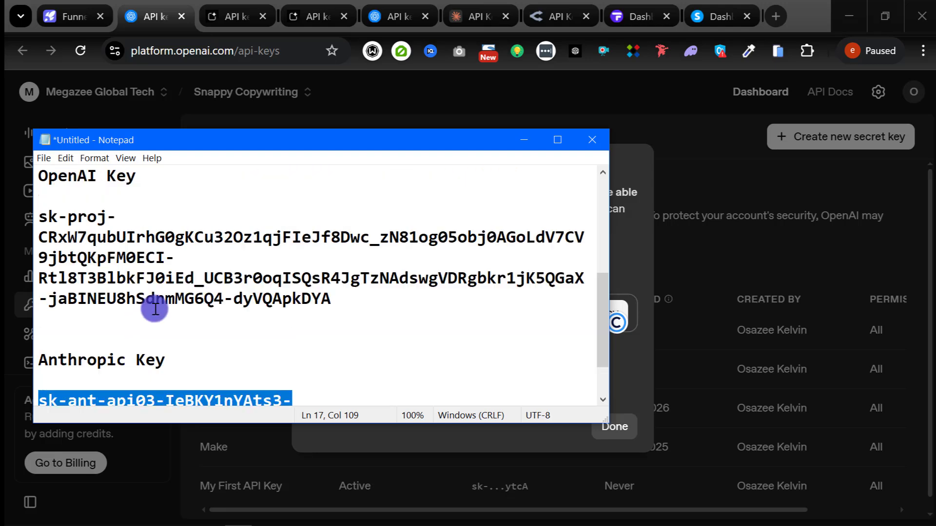
{"action": "scroll", "coordinate": [64, 294], "scroll_direction": "up", "scroll_amount": 2}
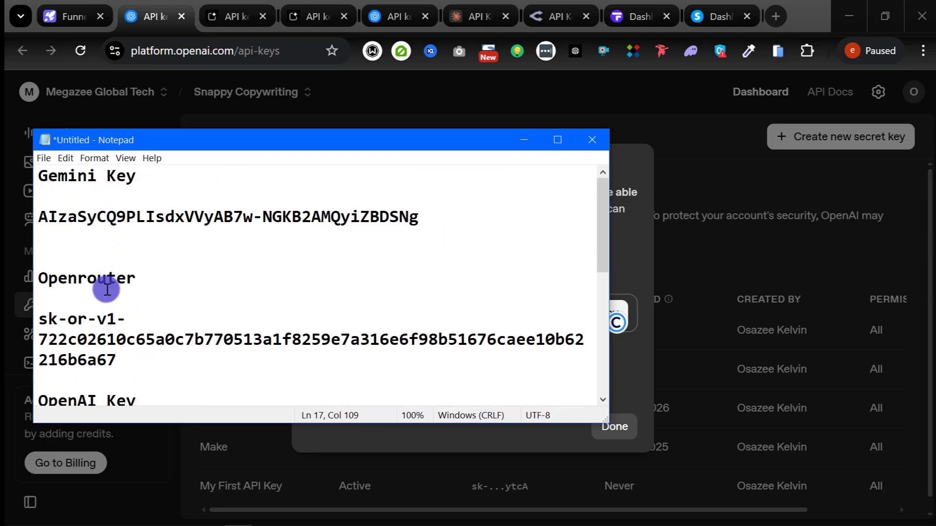
{"action": "scroll", "coordinate": [112, 293], "scroll_direction": "down", "scroll_amount": 2}
{"action": "scroll", "coordinate": [58, 286], "scroll_direction": "down", "scroll_amount": 3}
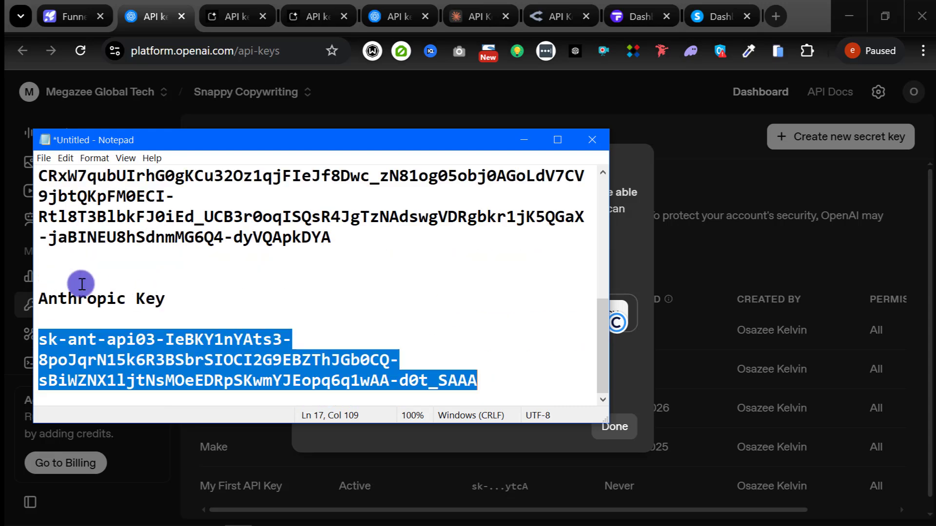
{"action": "scroll", "coordinate": [284, 302], "scroll_direction": "up", "scroll_amount": 5}
{"action": "scroll", "coordinate": [284, 302], "scroll_direction": "up", "scroll_amount": 1}
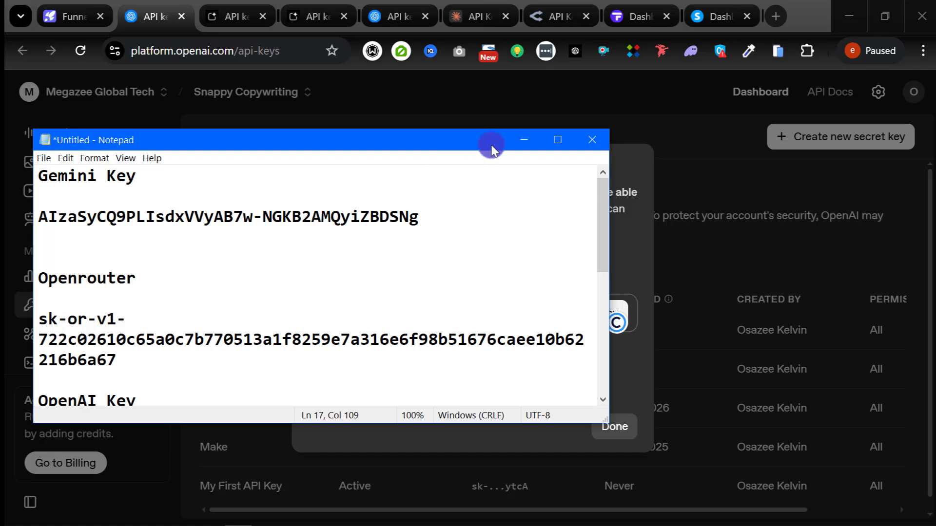
{"action": "left_click", "coordinate": [524, 142]}
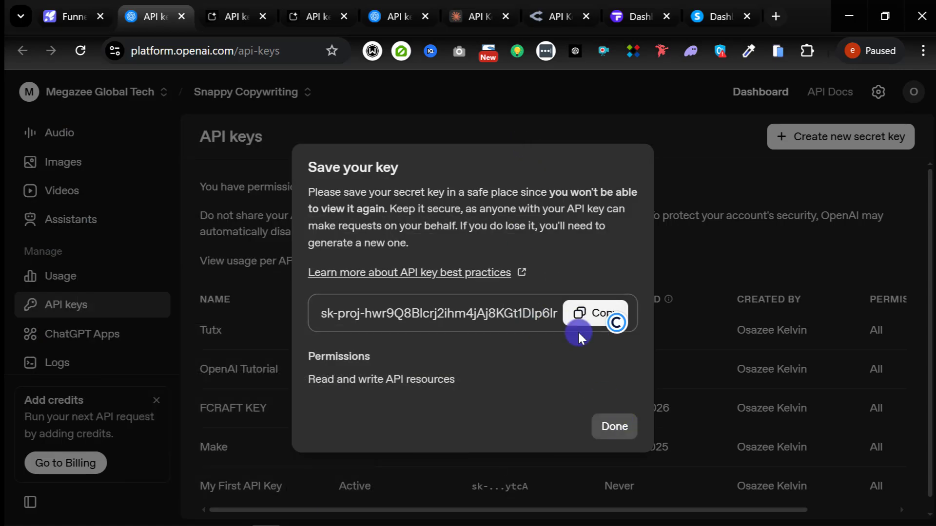
Step: Copy the Tutx key again, close the 'Save your key' dialog, and return to FunnelCraft
{"action": "left_click", "coordinate": [603, 313]}
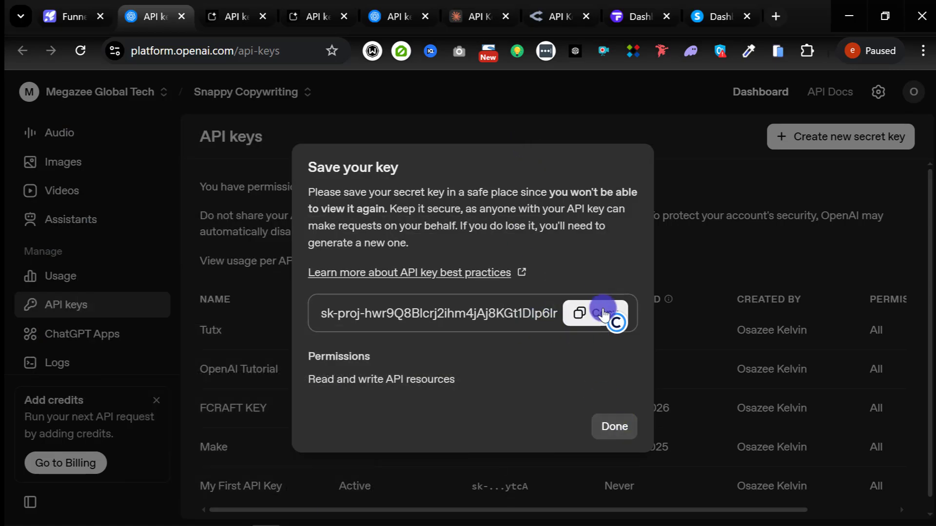
{"action": "left_click", "coordinate": [613, 429]}
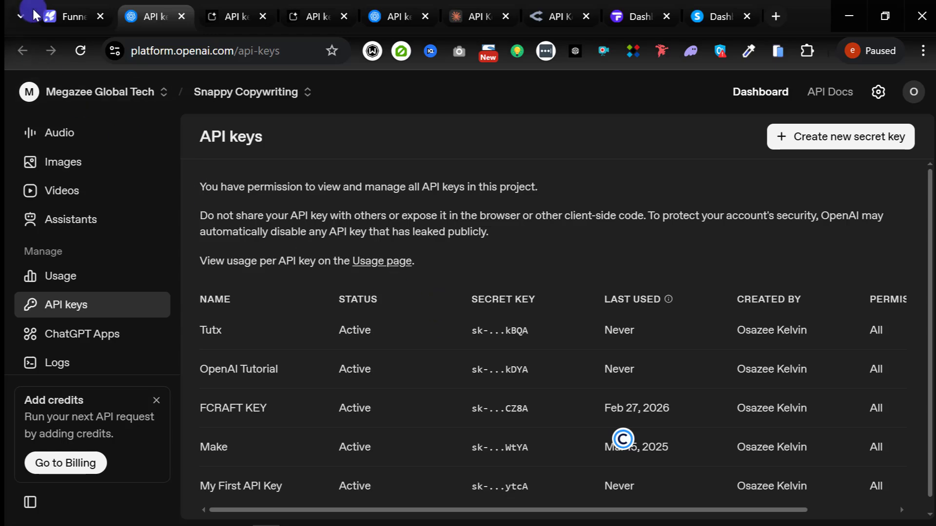
{"action": "left_click", "coordinate": [59, 15]}
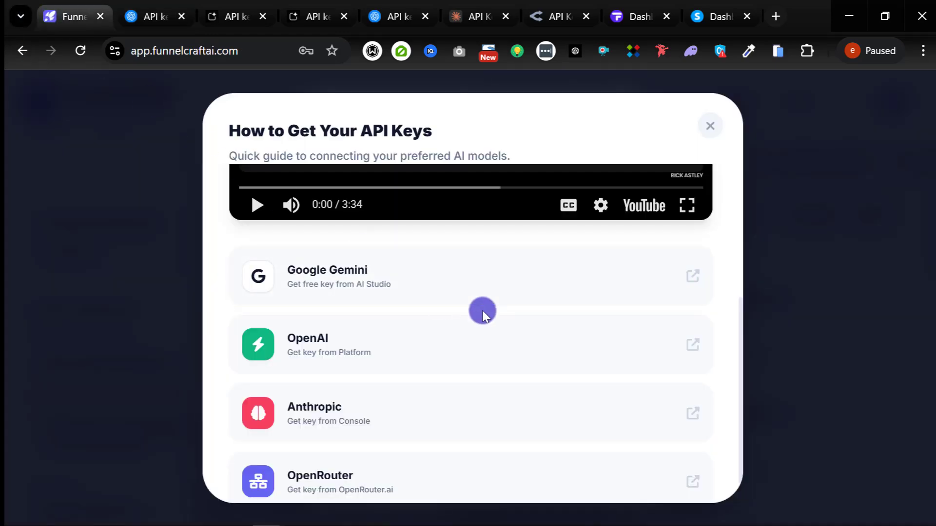
Step: Scroll the 'How to Get Your API Keys' guide and close it
{"action": "scroll", "coordinate": [536, 322], "scroll_direction": "up", "scroll_amount": 5}
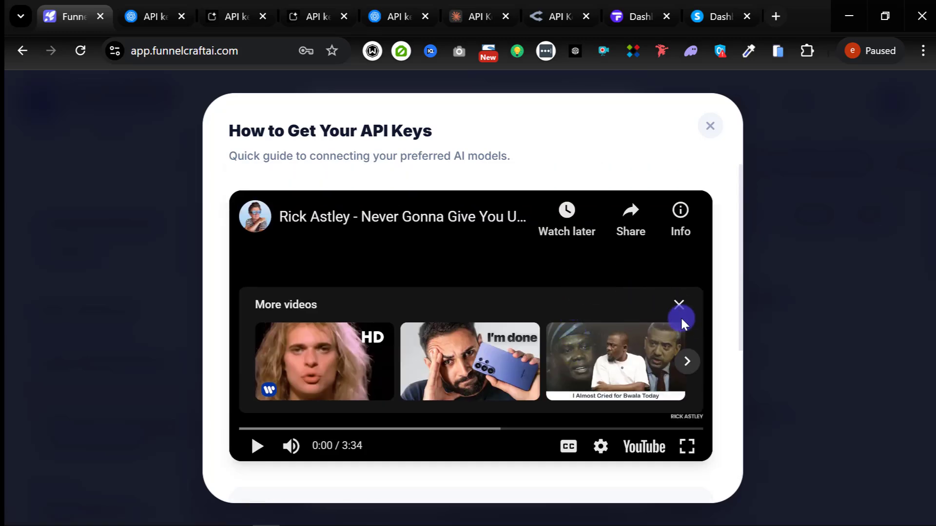
{"action": "scroll", "coordinate": [681, 317], "scroll_direction": "down", "scroll_amount": 5}
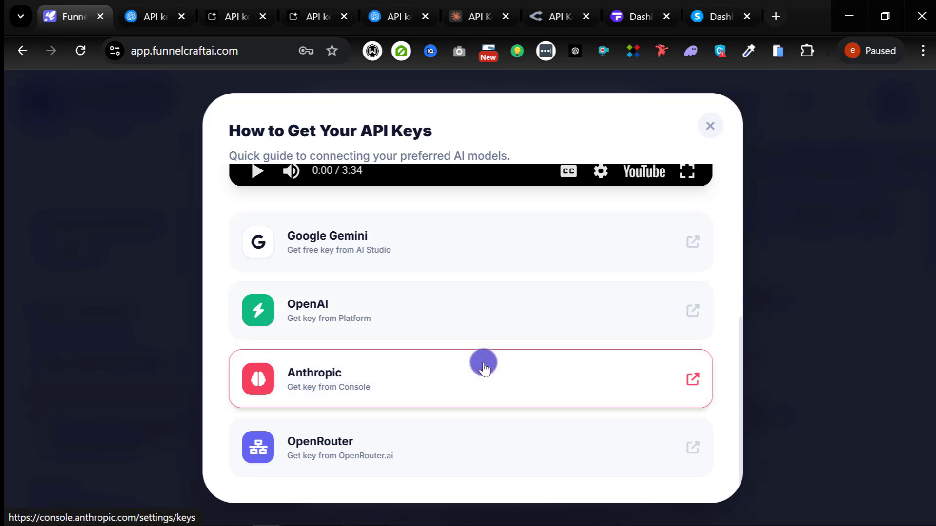
{"action": "scroll", "coordinate": [483, 376], "scroll_direction": "up", "scroll_amount": 5}
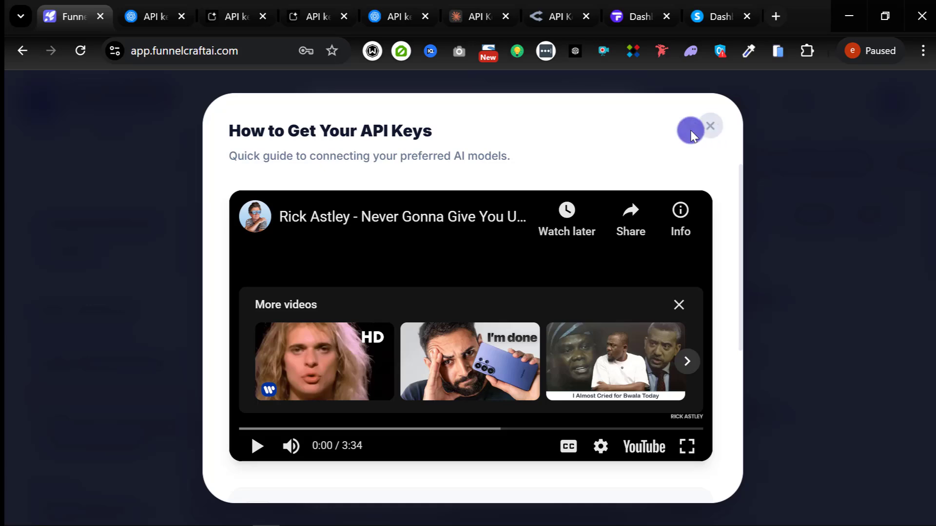
{"action": "left_click", "coordinate": [717, 134]}
Step: Paste the OpenAI key into its field and verify it shows as valid and connected
{"action": "scroll", "coordinate": [410, 365], "scroll_direction": "down", "scroll_amount": 2}
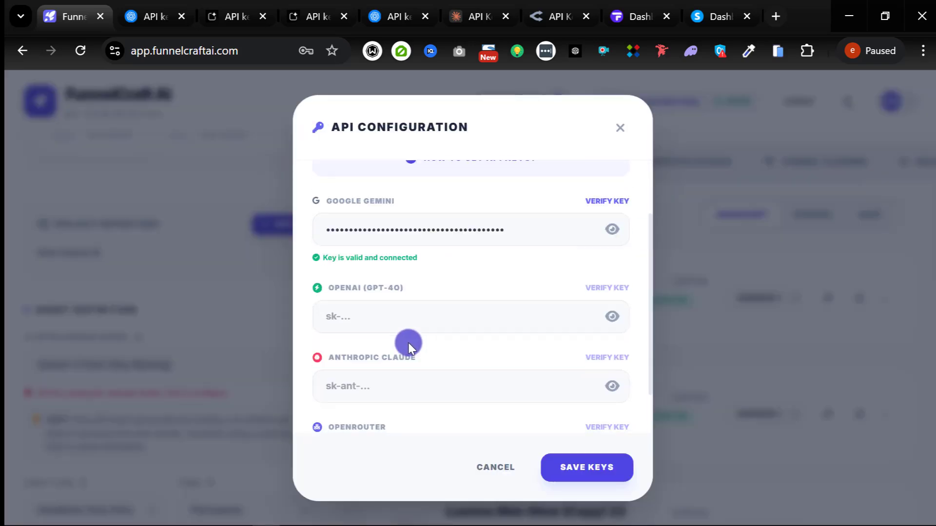
{"action": "left_click", "coordinate": [405, 314]}
{"action": "key", "text": "ctrl+v"}
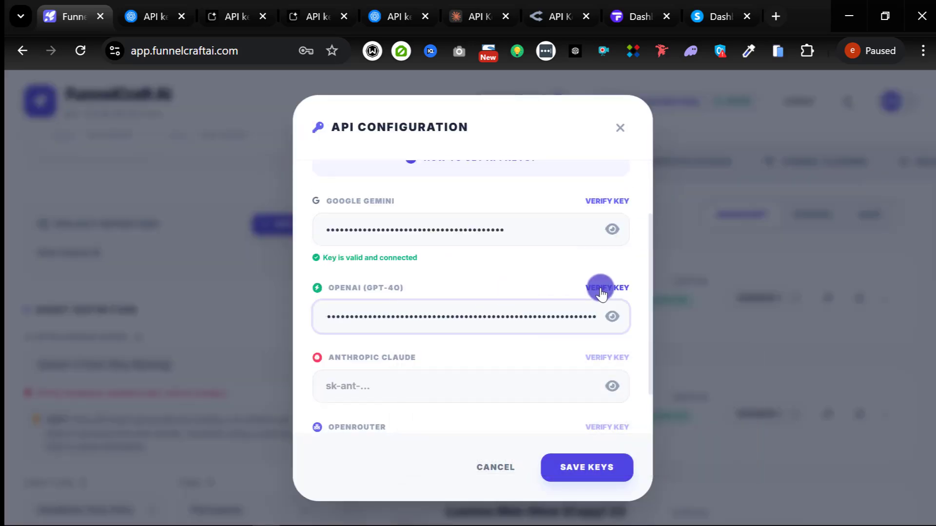
{"action": "left_click", "coordinate": [605, 288]}
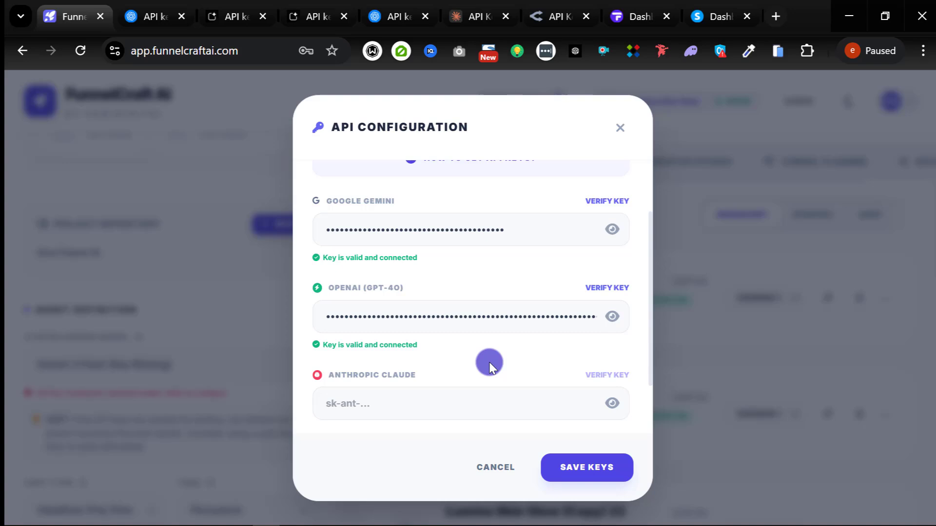
{"action": "scroll", "coordinate": [489, 366], "scroll_direction": "down", "scroll_amount": 2}
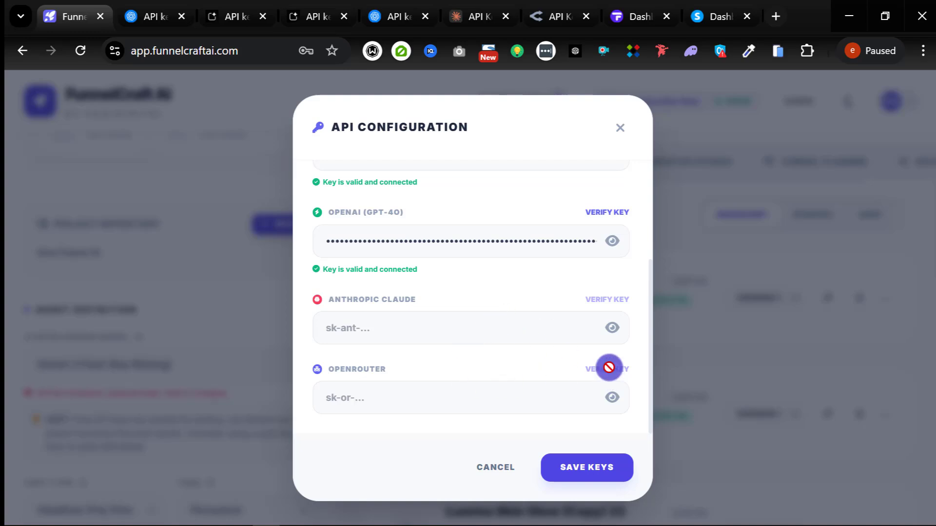
Step: Close the API Configuration and dismiss Chrome's save-password prompt
{"action": "left_click", "coordinate": [616, 129]}
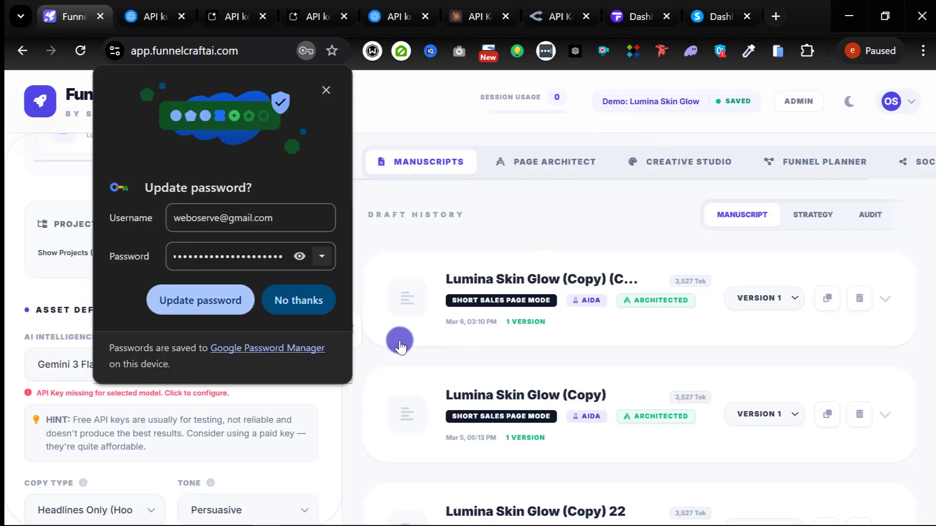
{"action": "left_click", "coordinate": [327, 90]}
Step: Reopen the API Configuration and open the How to Get API Keys guide, starting its 3:33 video
{"action": "left_click", "coordinate": [173, 399]}
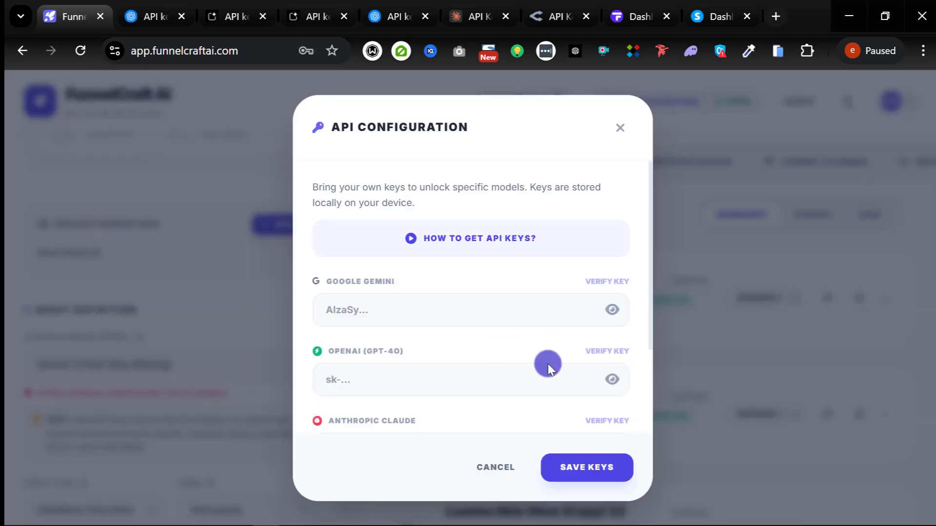
{"action": "scroll", "coordinate": [541, 370], "scroll_direction": "down", "scroll_amount": 3}
{"action": "scroll", "coordinate": [566, 229], "scroll_direction": "up", "scroll_amount": 3}
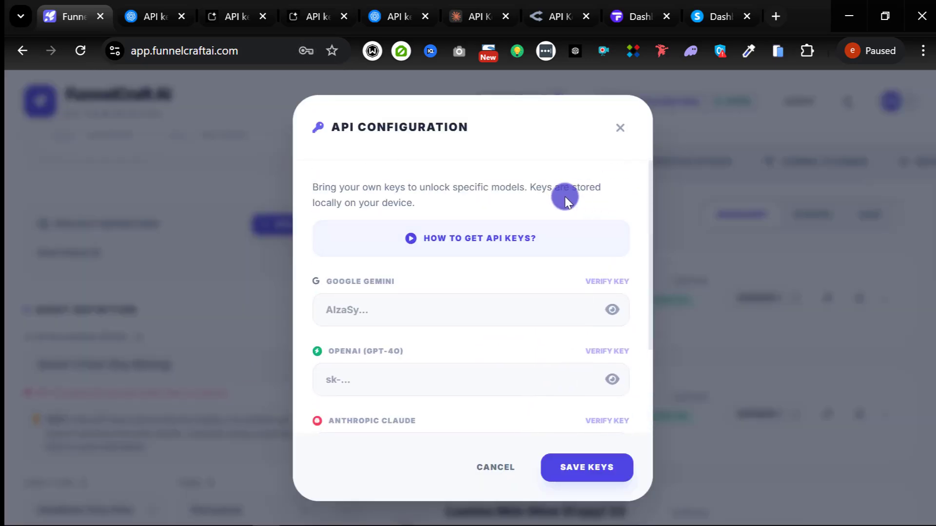
{"action": "left_click", "coordinate": [455, 238]}
{"action": "scroll", "coordinate": [307, 327], "scroll_direction": "down", "scroll_amount": 3}
{"action": "scroll", "coordinate": [306, 328], "scroll_direction": "down", "scroll_amount": 2}
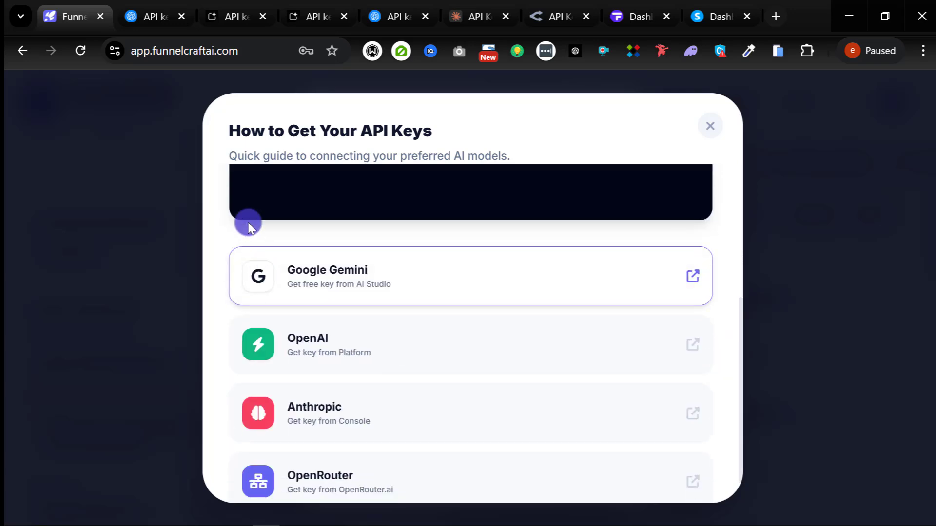
{"action": "scroll", "coordinate": [247, 219], "scroll_direction": "up", "scroll_amount": 2}
{"action": "left_click", "coordinate": [245, 286]}
{"action": "scroll", "coordinate": [334, 328], "scroll_direction": "down", "scroll_amount": 2}
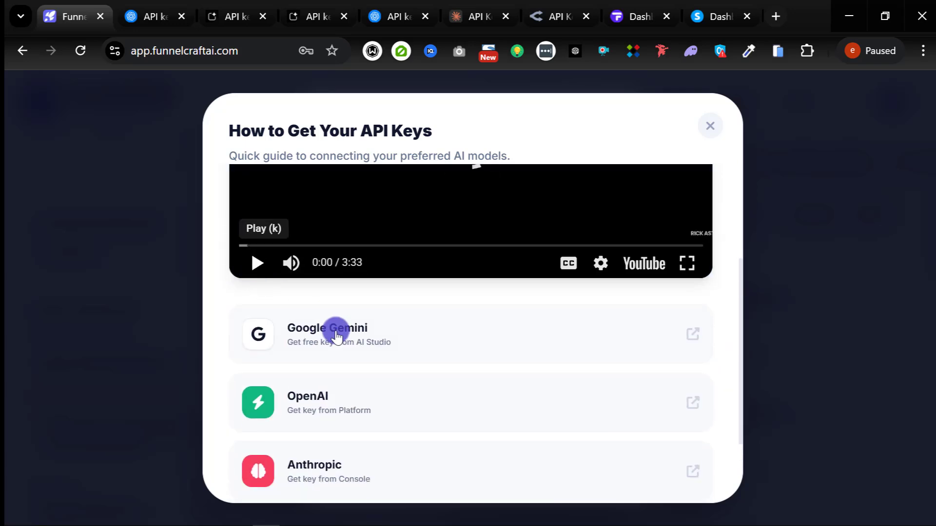
Step: Open OpenRouter's API Keys page in a new tab and start creating a new key
{"action": "left_click", "coordinate": [688, 449]}
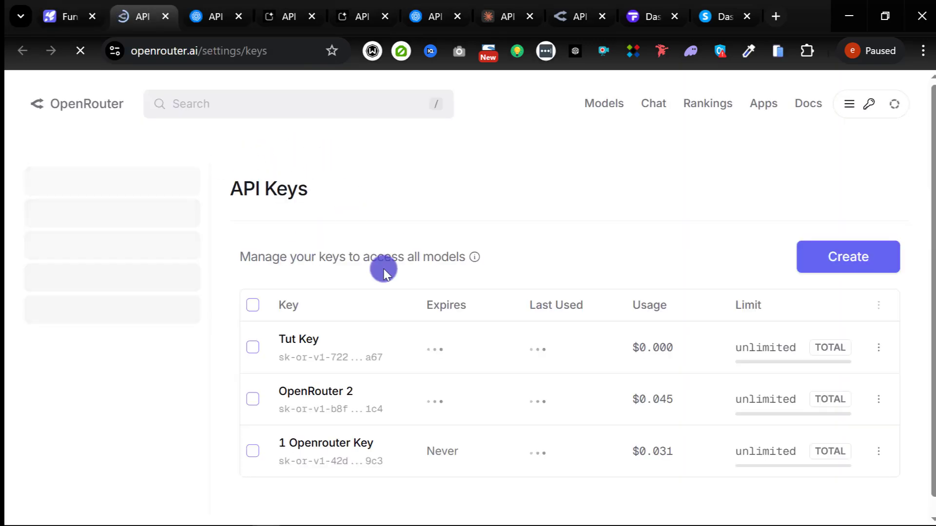
{"action": "scroll", "coordinate": [548, 264], "scroll_direction": "down", "scroll_amount": 1}
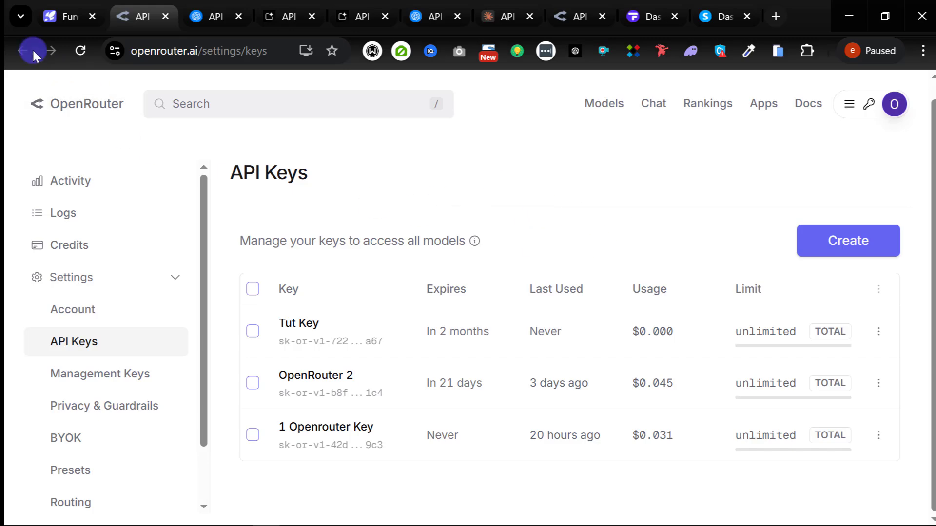
{"action": "left_click", "coordinate": [45, 16]}
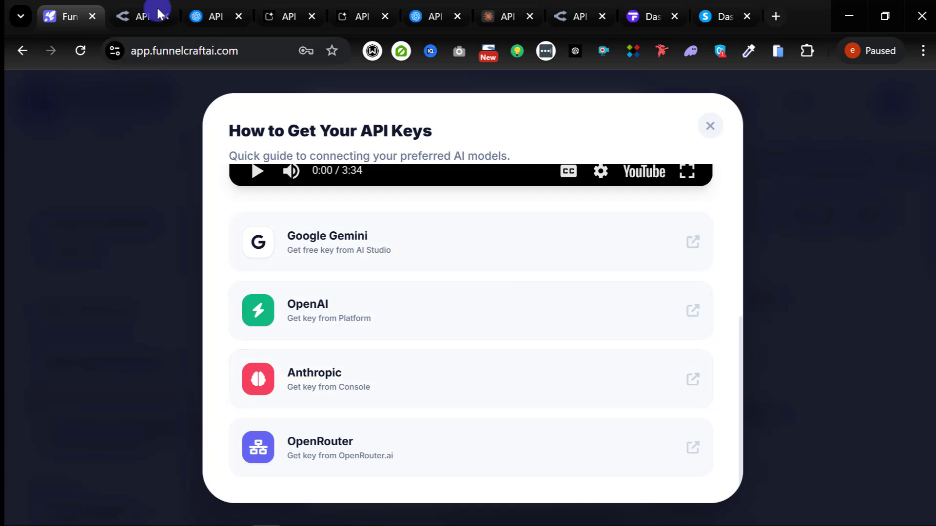
{"action": "left_click", "coordinate": [137, 13]}
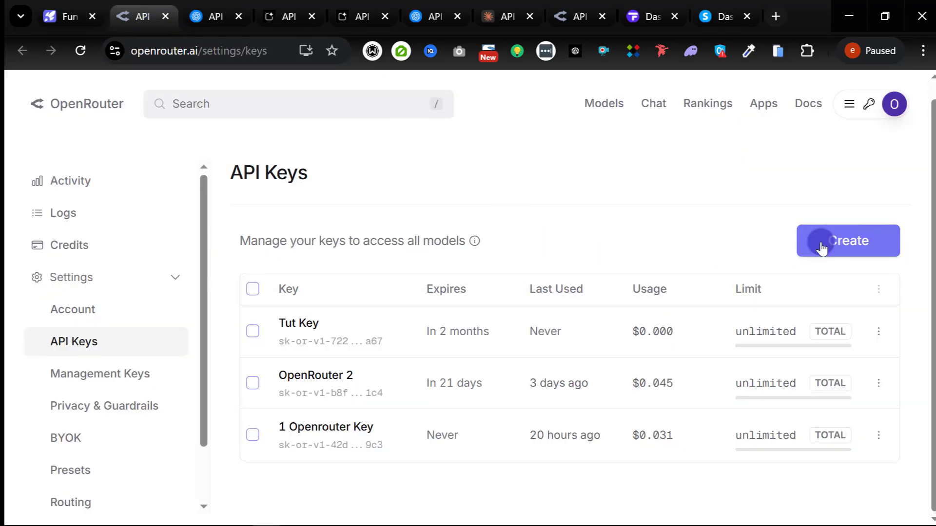
{"action": "left_click", "coordinate": [856, 251]}
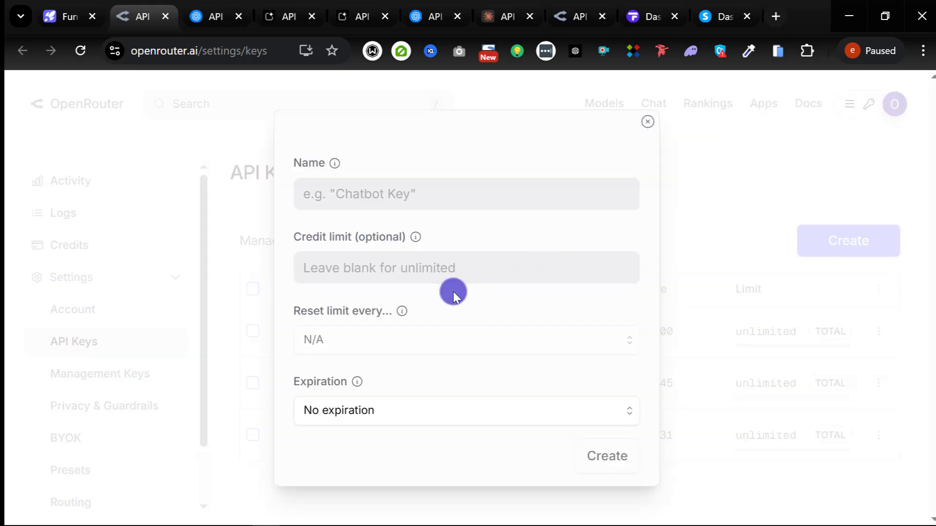
Step: Create an OpenRouter key named 'Tutx Key' with a 90-day expiration
{"action": "left_click", "coordinate": [404, 195]}
{"action": "type", "text": "Tutx Key"}
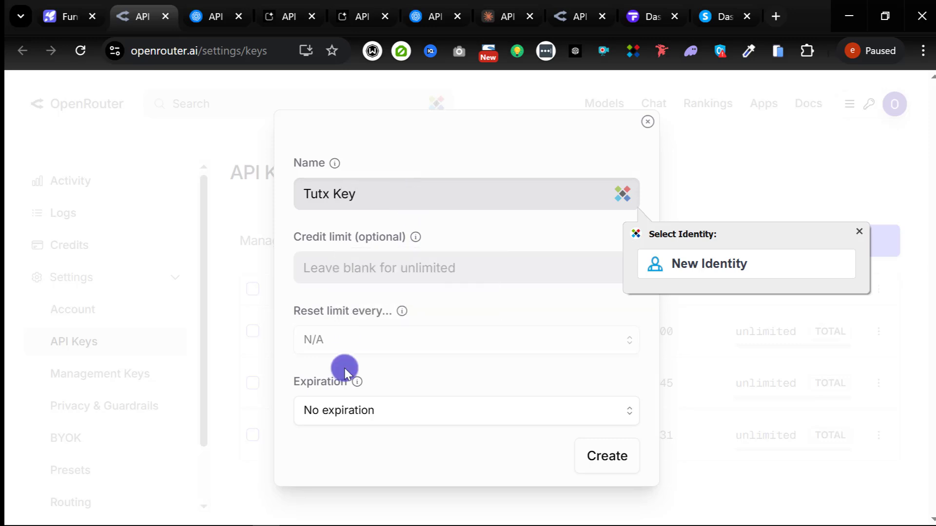
{"action": "left_click", "coordinate": [444, 421]}
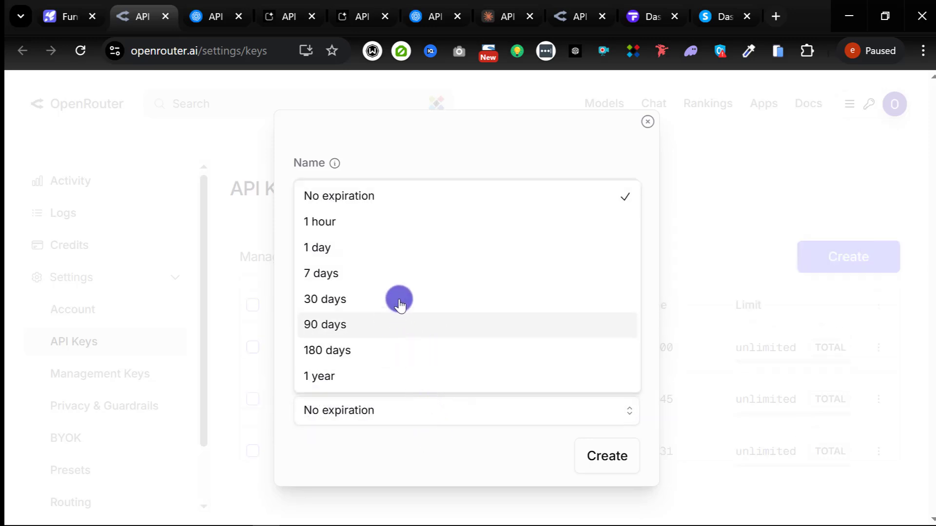
{"action": "left_click", "coordinate": [387, 325]}
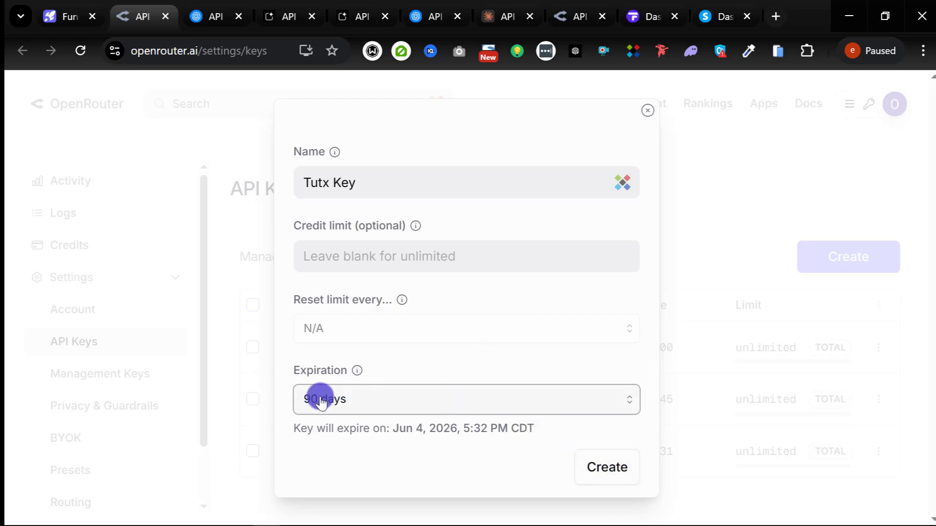
{"action": "left_click", "coordinate": [431, 398]}
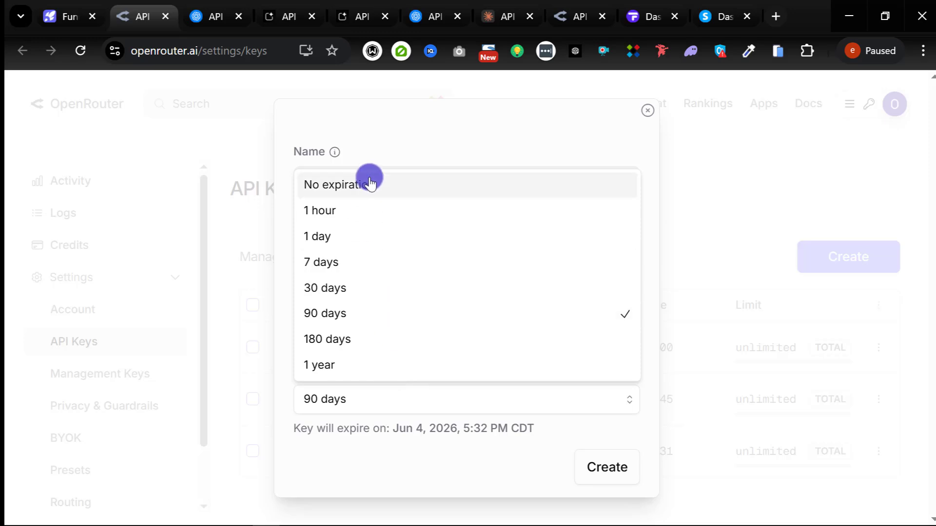
{"action": "left_click", "coordinate": [341, 317]}
{"action": "left_click", "coordinate": [612, 469]}
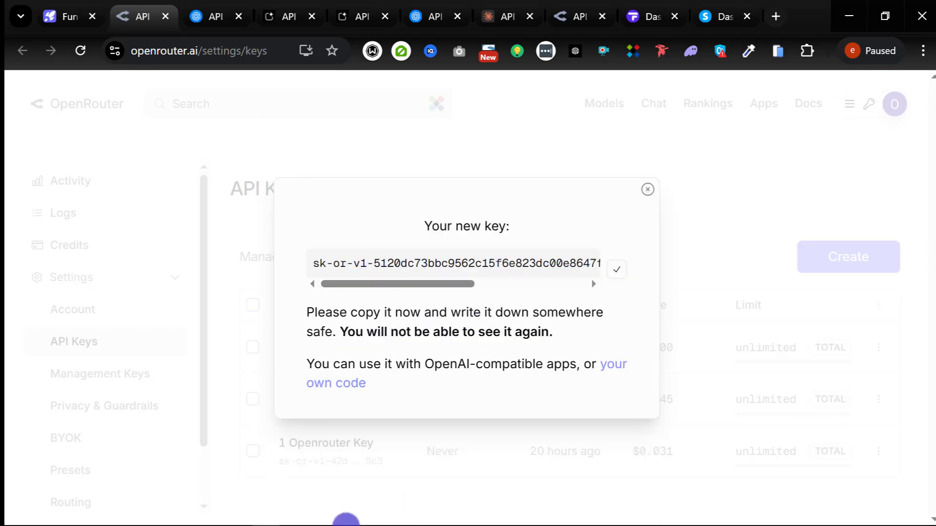
Step: Paste the new OpenRouter key into Notepad below the older one
{"action": "mouse_move", "coordinate": [346, 523]}
{"action": "left_click", "coordinate": [238, 520]}
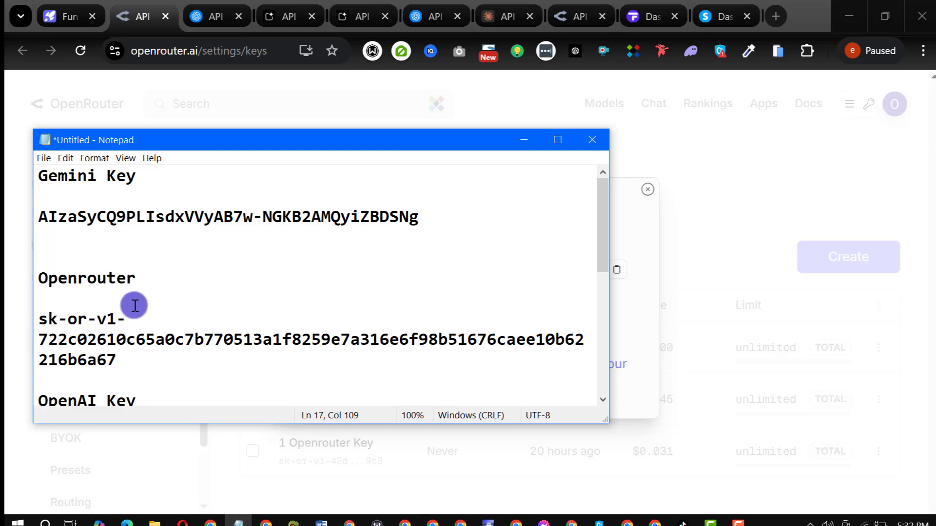
{"action": "key", "text": "Return"}
{"action": "key", "text": "Return"}
{"action": "key", "text": "Return"}
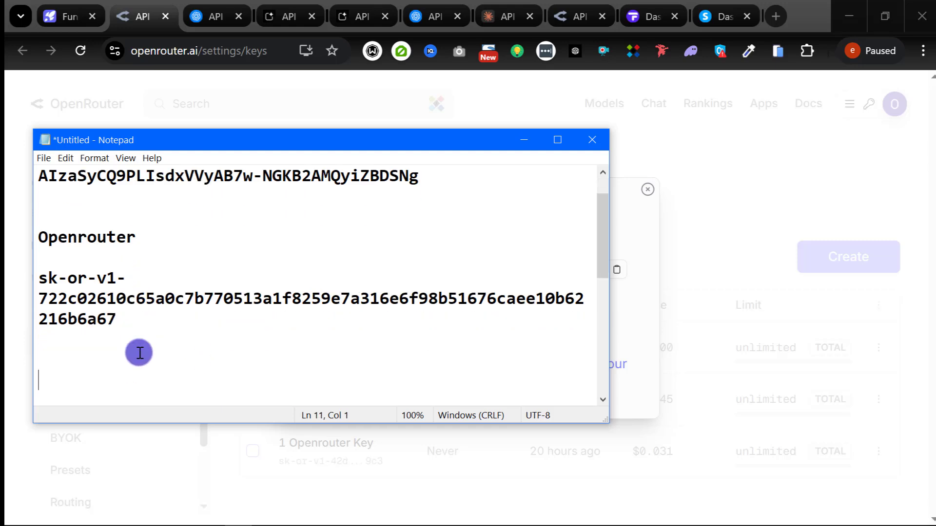
{"action": "key", "text": "ctrl+v"}
{"action": "scroll", "coordinate": [117, 336], "scroll_direction": "down", "scroll_amount": 3}
{"action": "scroll", "coordinate": [100, 324], "scroll_direction": "up", "scroll_amount": 2}
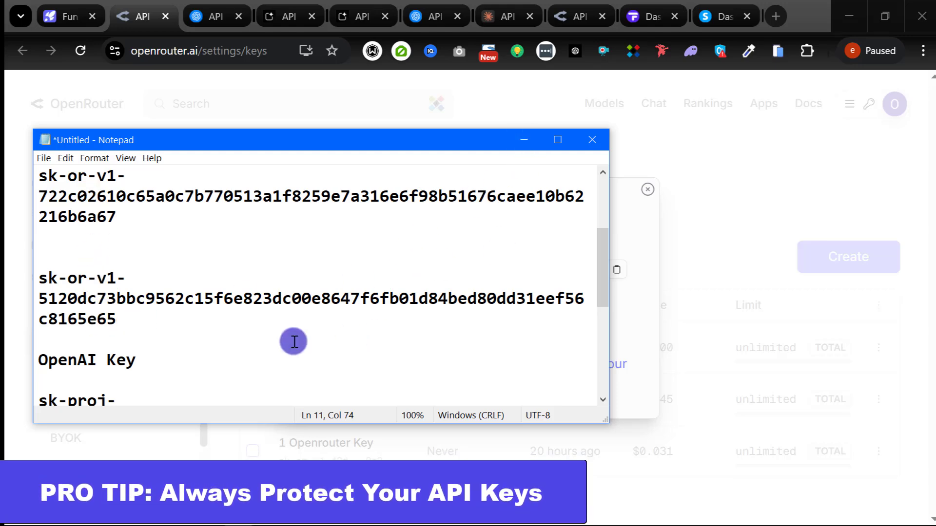
Step: Close OpenRouter's new-key dialog and return to the FunnelCraft tab
{"action": "left_click", "coordinate": [524, 140]}
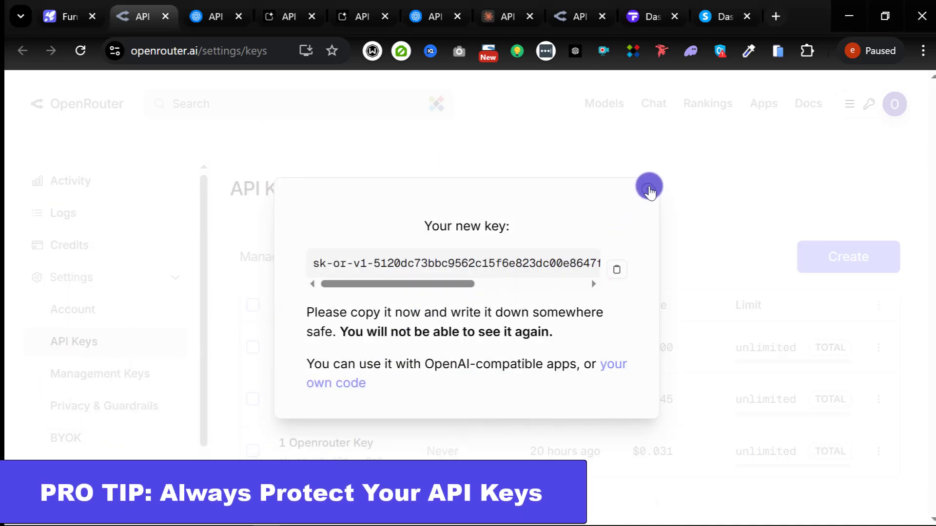
{"action": "left_click", "coordinate": [643, 190]}
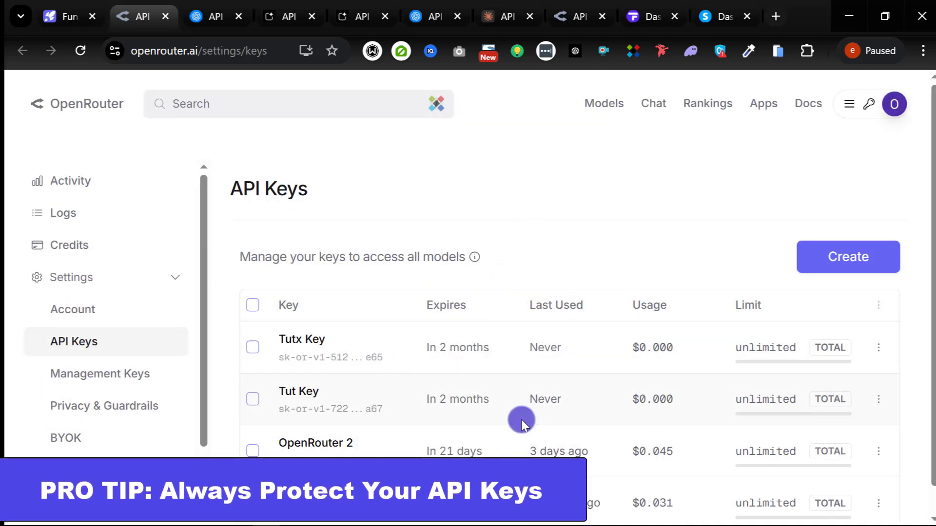
{"action": "left_click", "coordinate": [52, 14]}
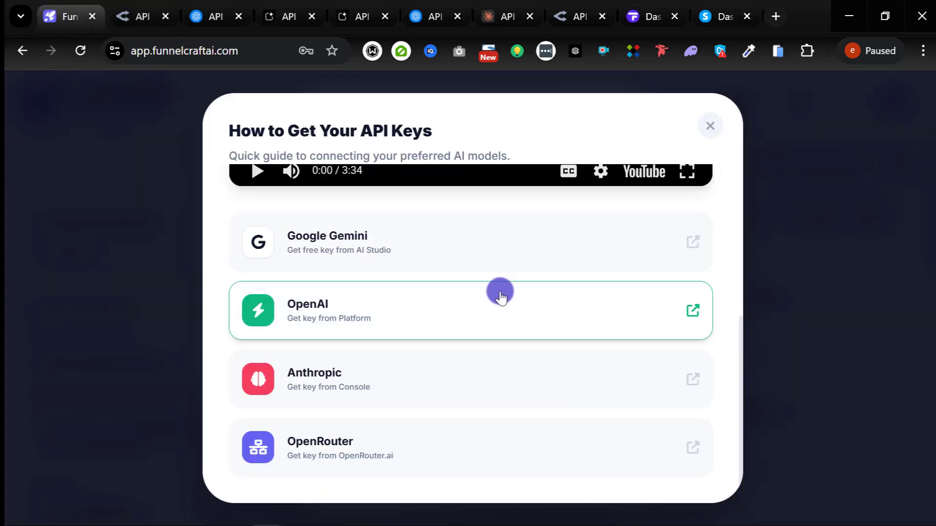
{"action": "scroll", "coordinate": [518, 253], "scroll_direction": "up", "scroll_amount": 5}
Step: Close the guide and paste the new key into FunnelCraft's OpenRouter field
{"action": "left_click", "coordinate": [706, 126]}
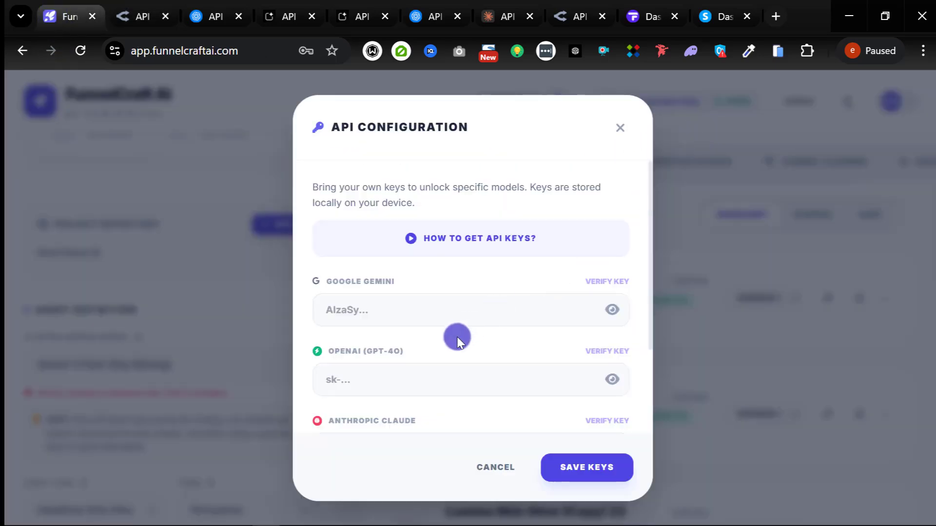
{"action": "scroll", "coordinate": [455, 335], "scroll_direction": "down", "scroll_amount": 3}
{"action": "left_click", "coordinate": [380, 400]}
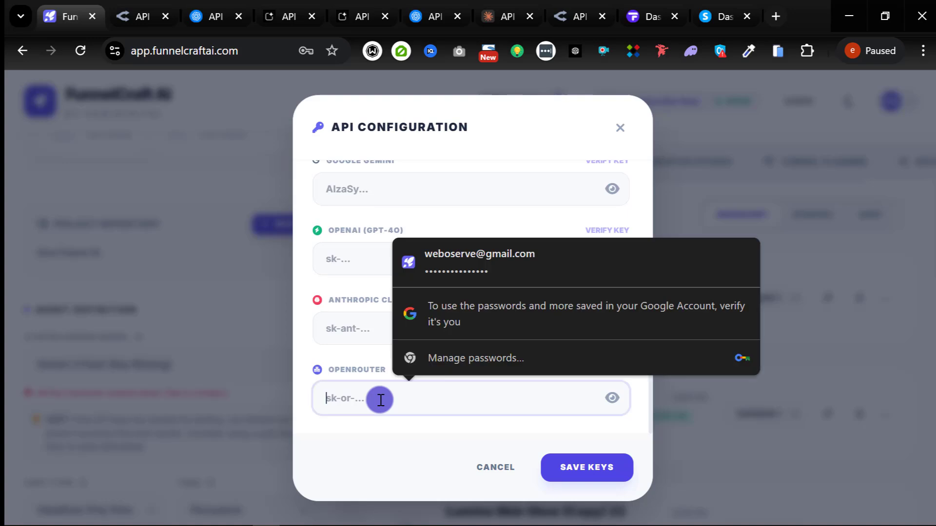
{"action": "scroll", "coordinate": [360, 393], "scroll_direction": "up", "scroll_amount": 3}
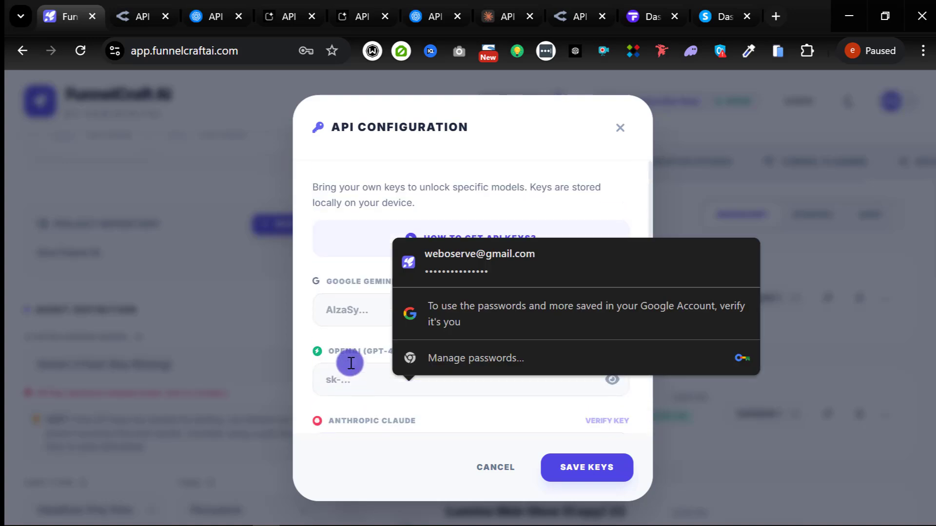
{"action": "scroll", "coordinate": [372, 378], "scroll_direction": "down", "scroll_amount": 3}
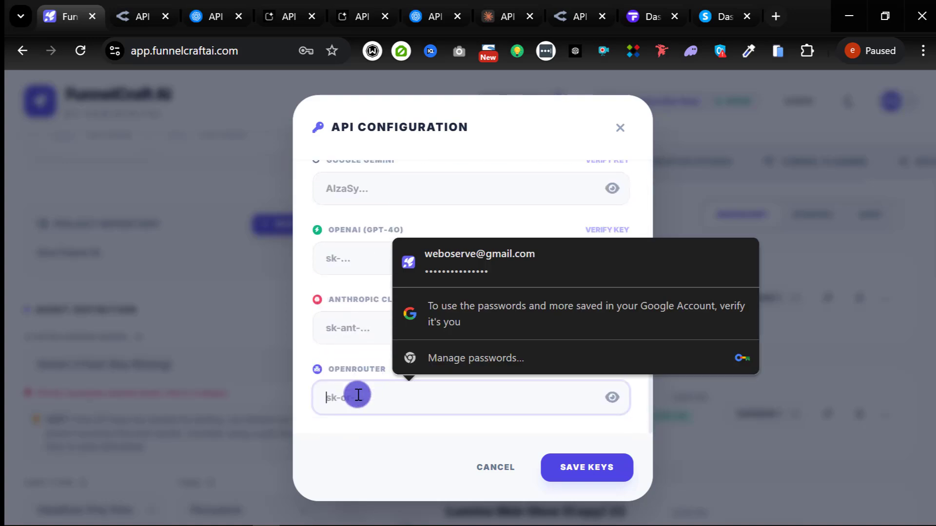
{"action": "key", "text": "ctrl+v"}
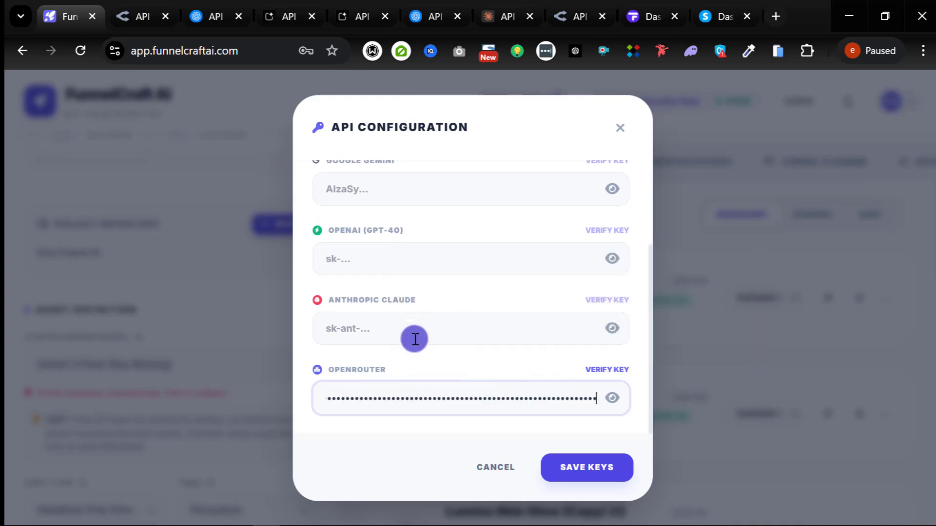
{"action": "scroll", "coordinate": [375, 293], "scroll_direction": "up", "scroll_amount": 3}
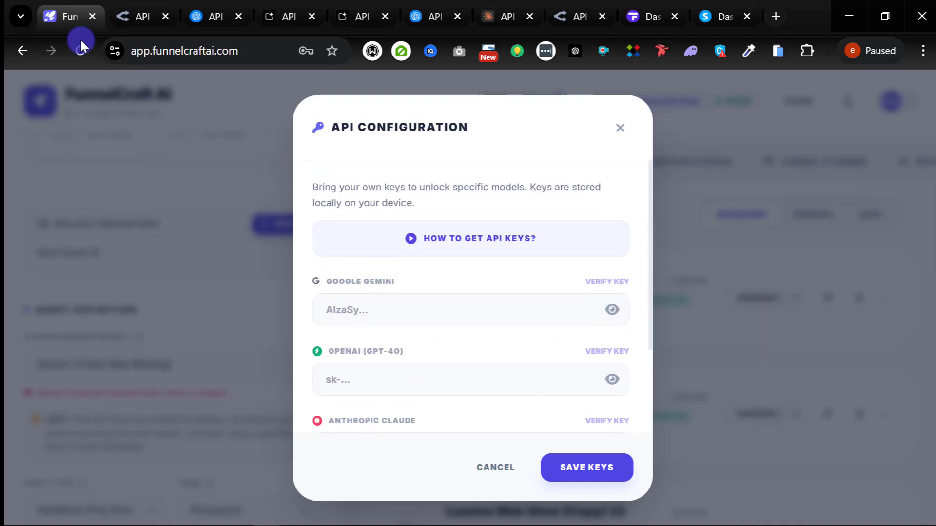
{"action": "left_click", "coordinate": [280, 15]}
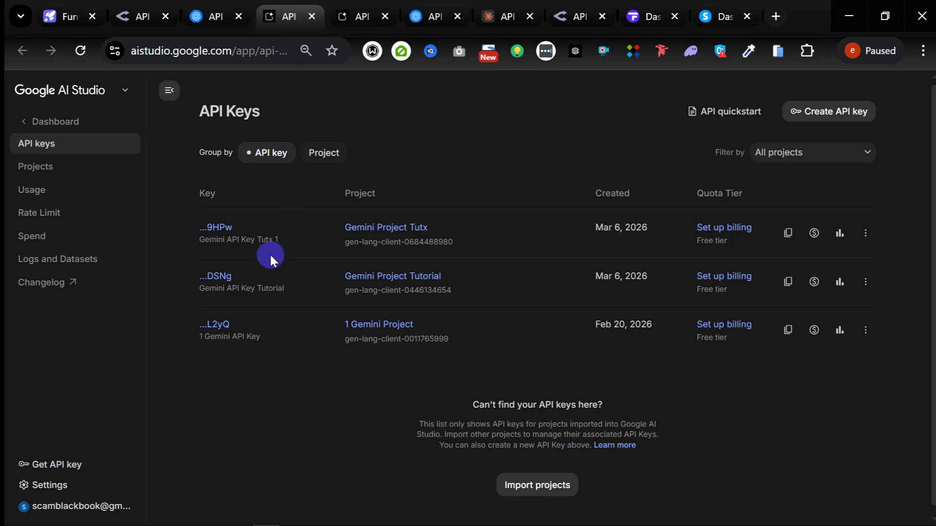
Step: Copy a Gemini key from Google AI Studio and paste it into FunnelCraft's Google Gemini field
{"action": "left_click", "coordinate": [785, 240]}
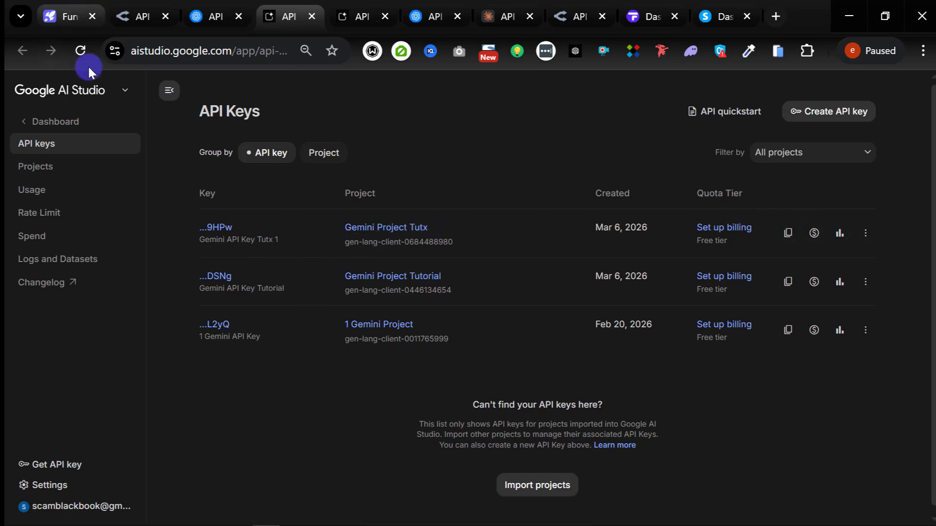
{"action": "left_click", "coordinate": [70, 16]}
{"action": "left_click", "coordinate": [374, 315]}
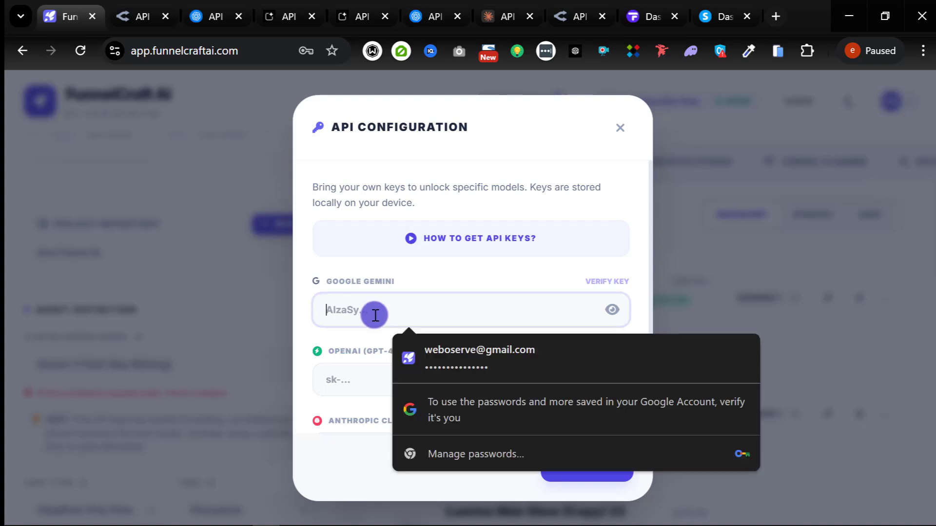
{"action": "key", "text": "ctrl+v"}
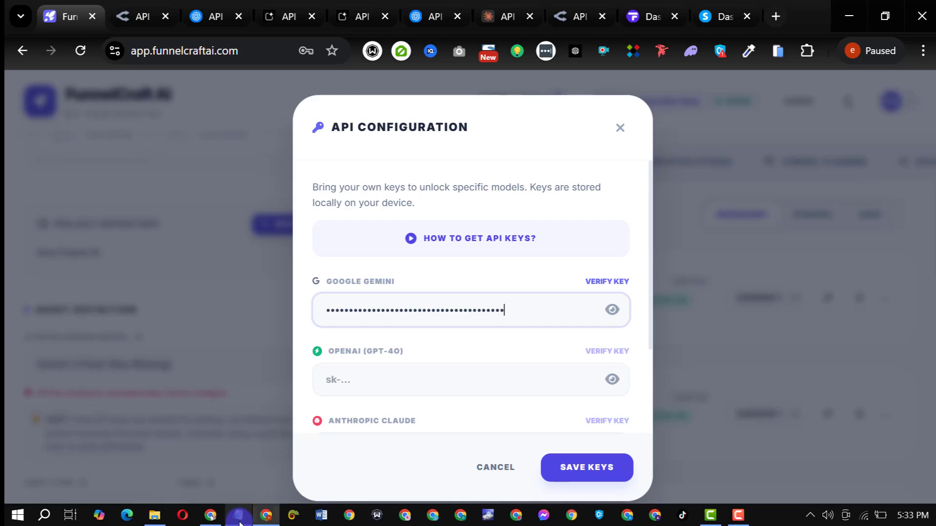
Step: Copy the OpenAI key from Notepad and paste it into the OpenAI (GPT-4o) field
{"action": "left_click", "coordinate": [238, 515]}
{"action": "scroll", "coordinate": [138, 334], "scroll_direction": "down", "scroll_amount": 2}
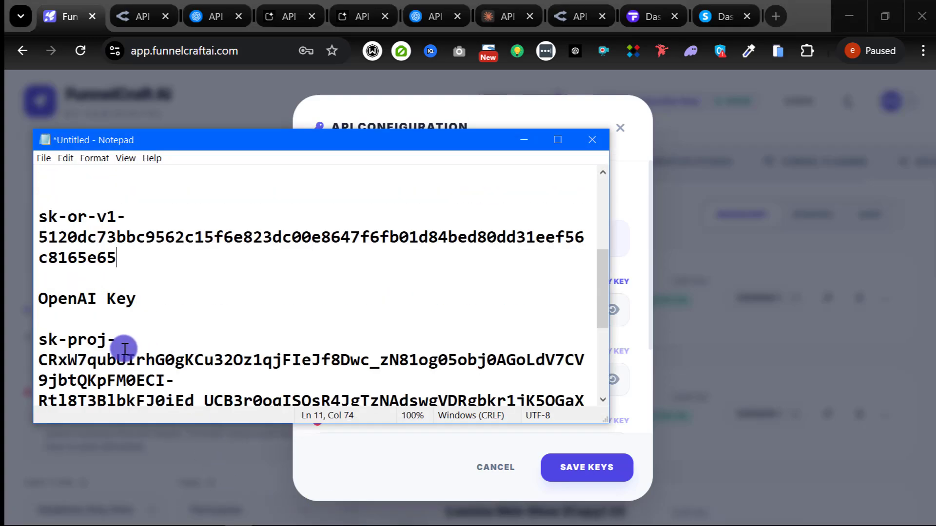
{"action": "left_click_drag", "start_coordinate": [41, 279], "coordinate": [334, 359]}
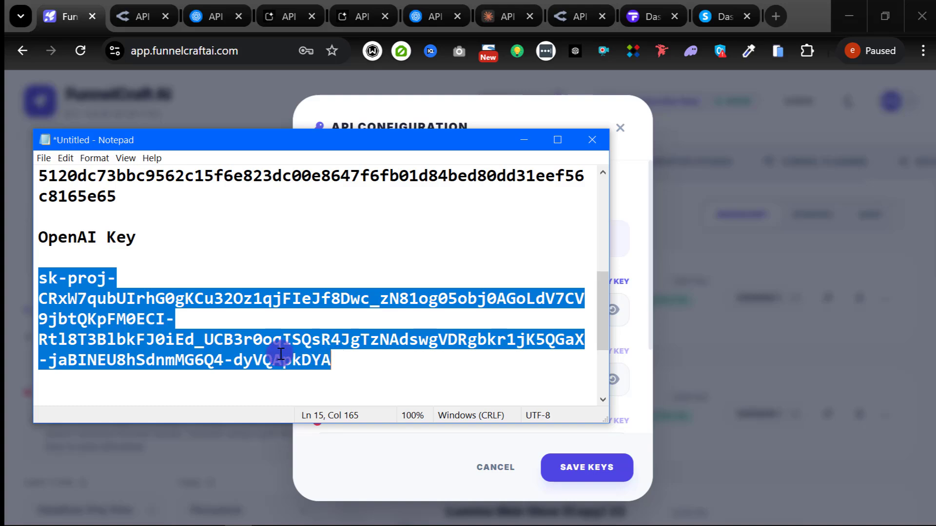
{"action": "left_click", "coordinate": [524, 144]}
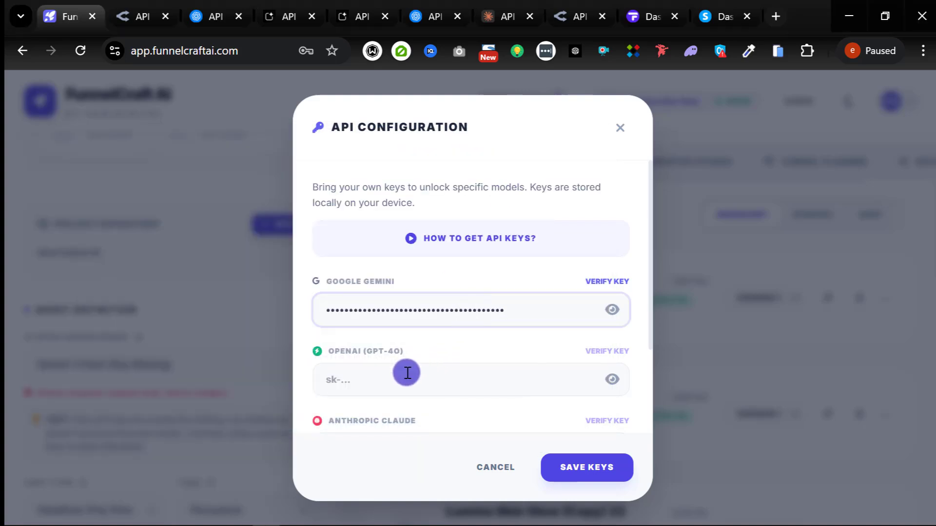
{"action": "left_click", "coordinate": [390, 380]}
{"action": "scroll", "coordinate": [373, 353], "scroll_direction": "down", "scroll_amount": 2}
{"action": "scroll", "coordinate": [373, 353], "scroll_direction": "down", "scroll_amount": 1}
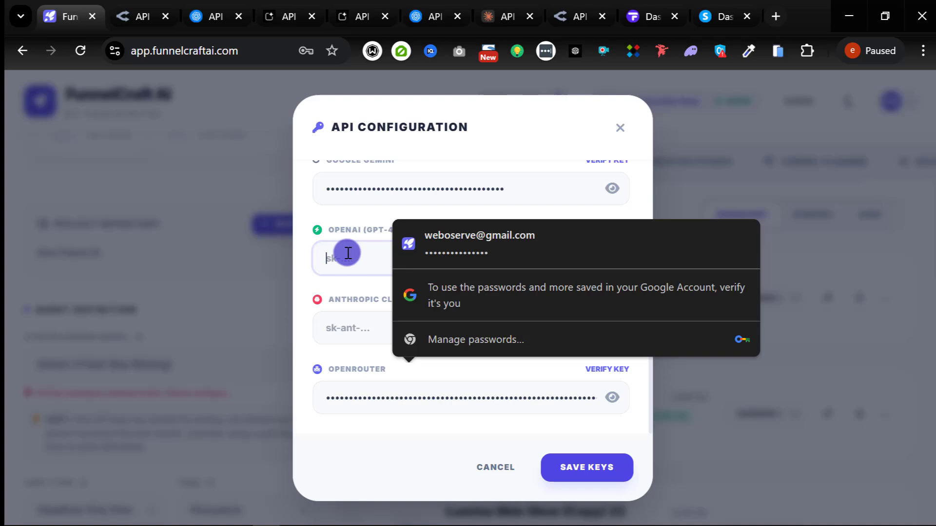
{"action": "key", "text": "ctrl+v"}
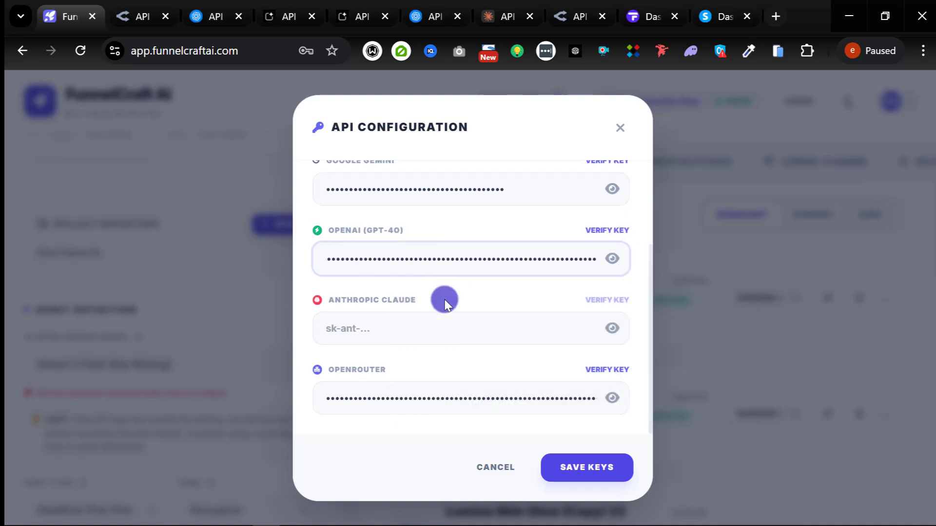
{"action": "scroll", "coordinate": [561, 255], "scroll_direction": "up", "scroll_amount": 3}
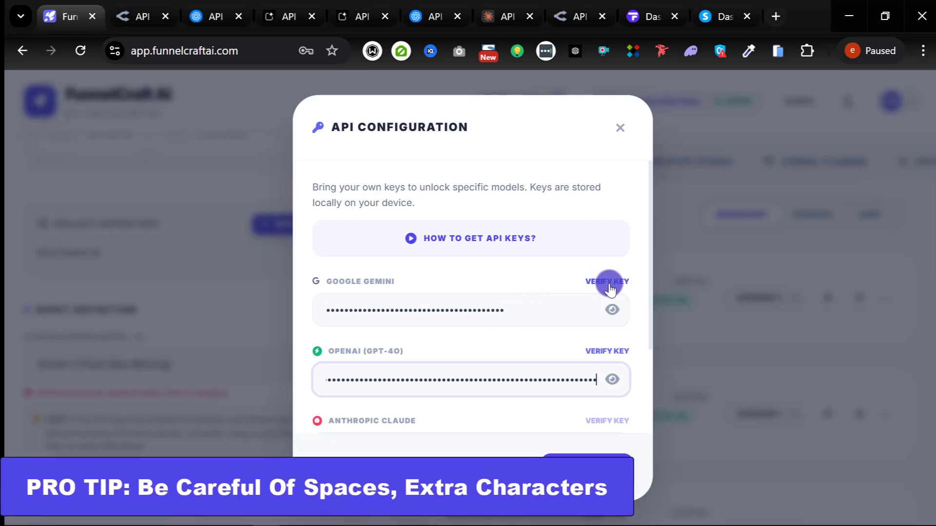
Step: Verify the Gemini, OpenAI and OpenRouter keys, each showing 'Key is valid and connected'
{"action": "left_click", "coordinate": [608, 283]}
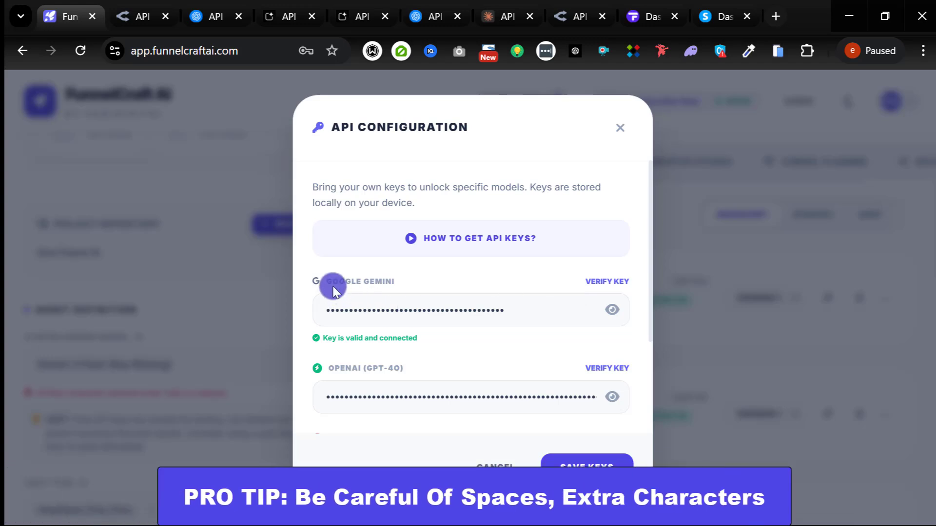
{"action": "scroll", "coordinate": [491, 302], "scroll_direction": "down", "scroll_amount": 2}
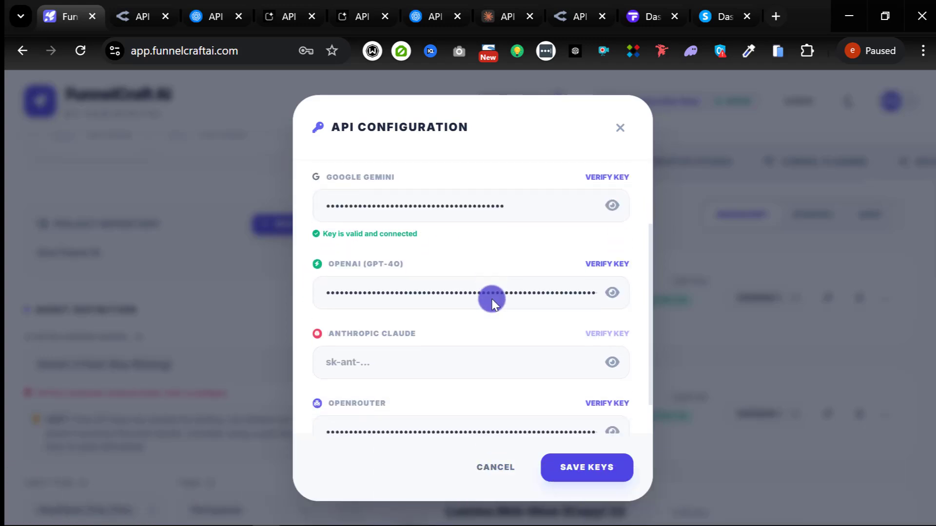
{"action": "scroll", "coordinate": [491, 302], "scroll_direction": "down", "scroll_amount": 1}
{"action": "left_click", "coordinate": [598, 233]}
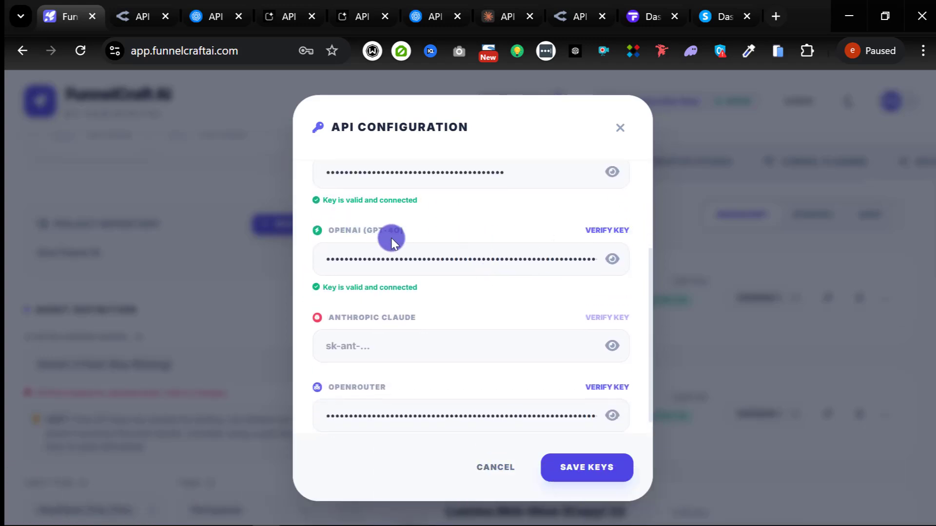
{"action": "scroll", "coordinate": [512, 332], "scroll_direction": "down", "scroll_amount": 1}
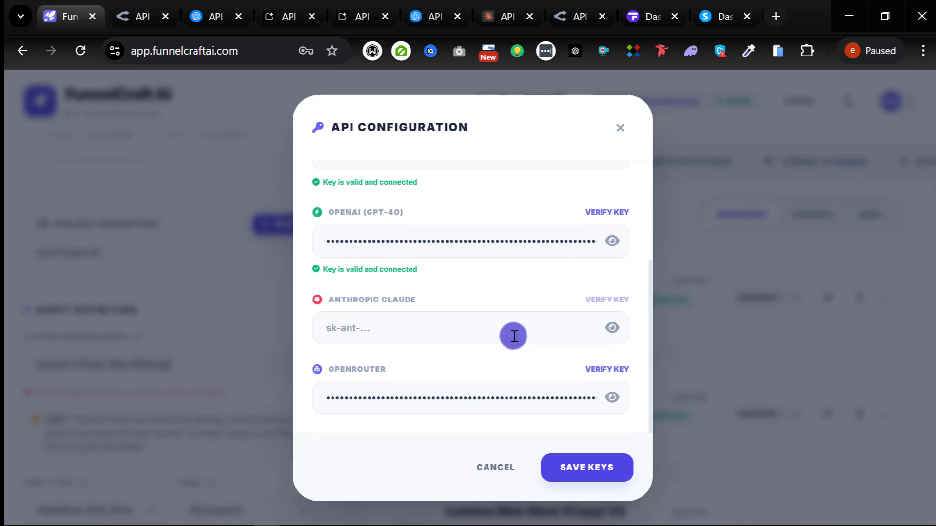
{"action": "left_click", "coordinate": [598, 371]}
{"action": "scroll", "coordinate": [437, 408], "scroll_direction": "down", "scroll_amount": 1}
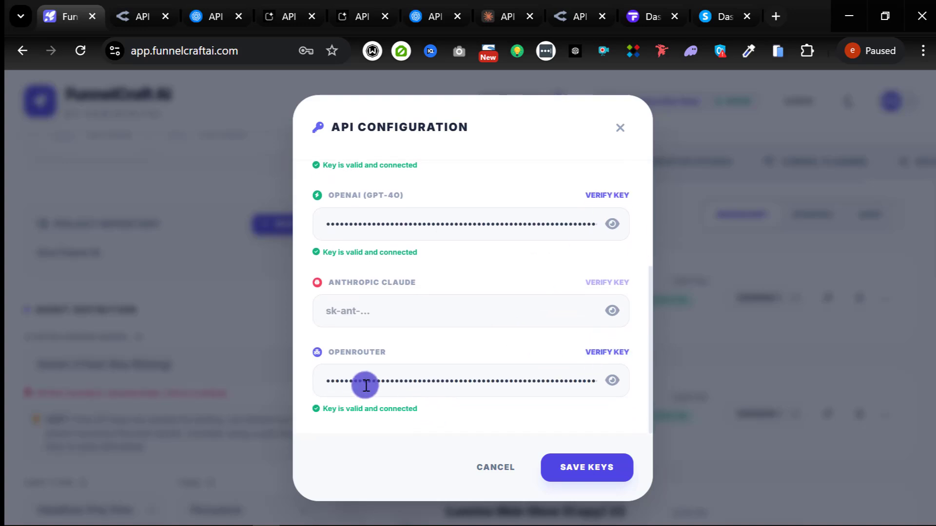
{"action": "left_click", "coordinate": [385, 315]}
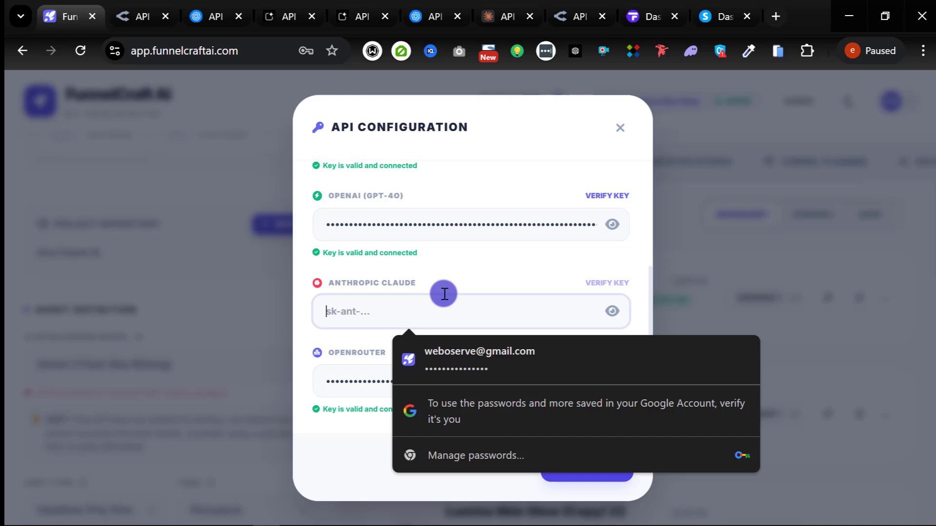
{"action": "left_click", "coordinate": [467, 275]}
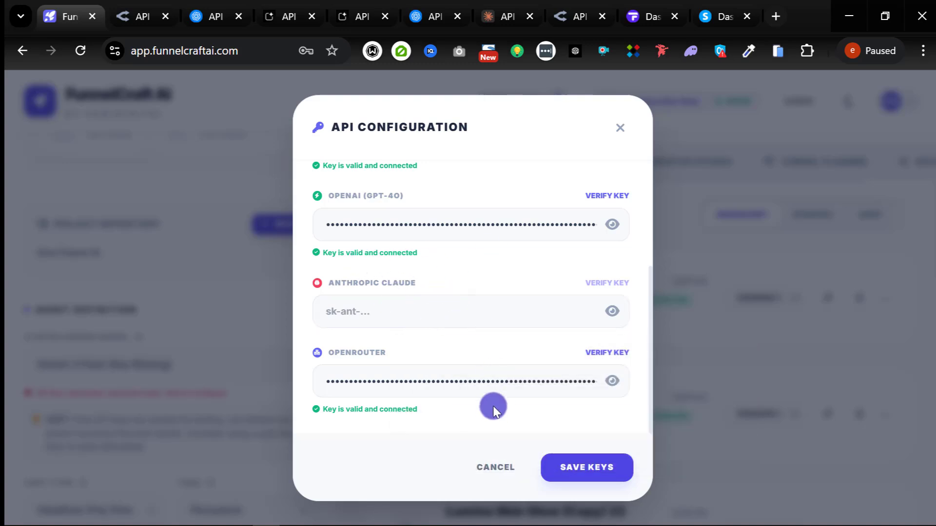
Step: Save the keys, dismiss Chrome's update-password prompt, and reopen API Keys from the avatar menu
{"action": "left_click", "coordinate": [586, 471]}
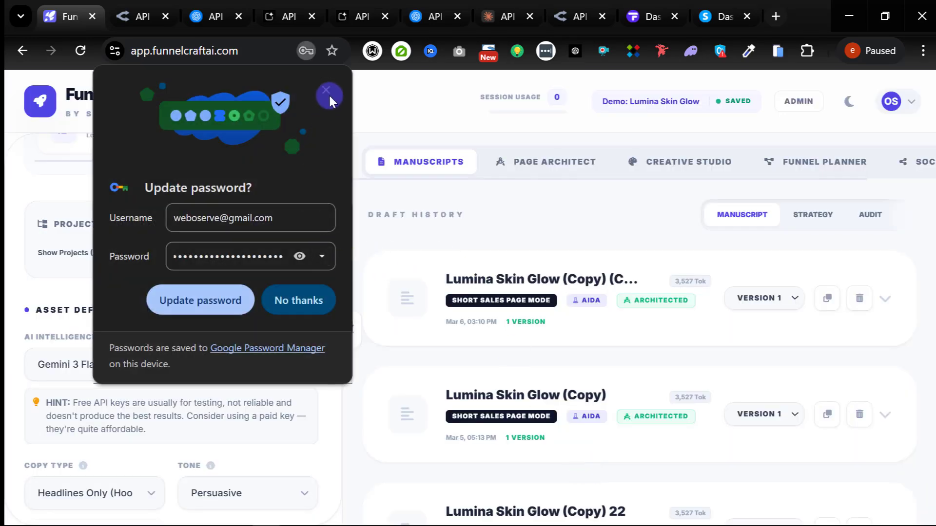
{"action": "left_click", "coordinate": [327, 94]}
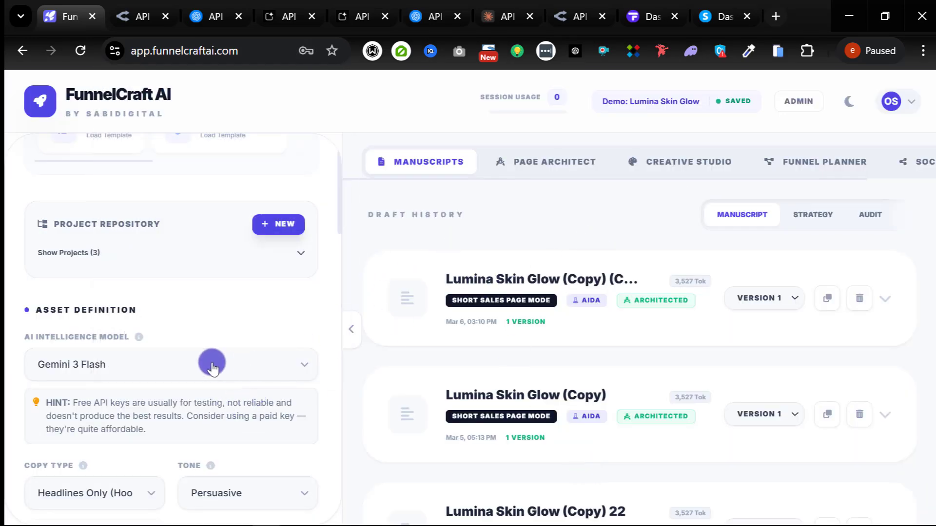
{"action": "left_click", "coordinate": [890, 101]}
{"action": "left_click", "coordinate": [804, 208]}
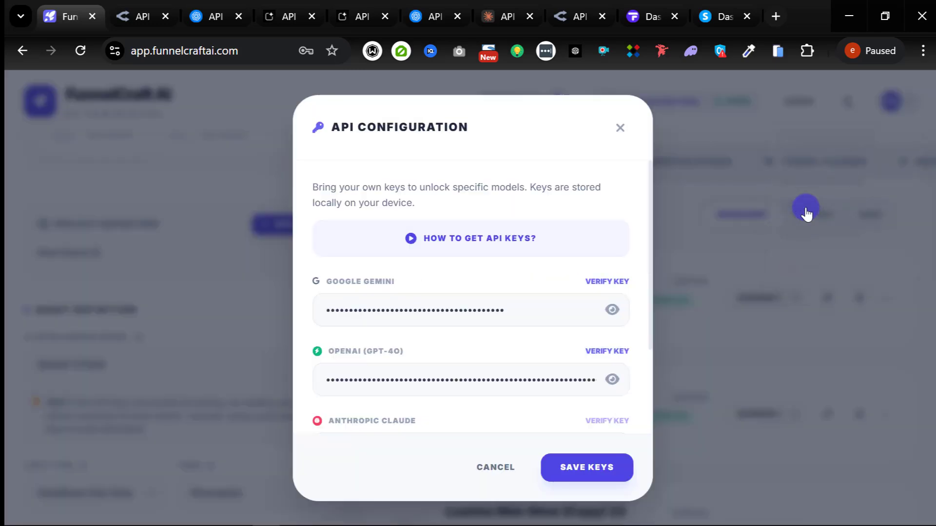
{"action": "scroll", "coordinate": [455, 312], "scroll_direction": "down", "scroll_amount": 3}
{"action": "scroll", "coordinate": [485, 283], "scroll_direction": "up", "scroll_amount": 2}
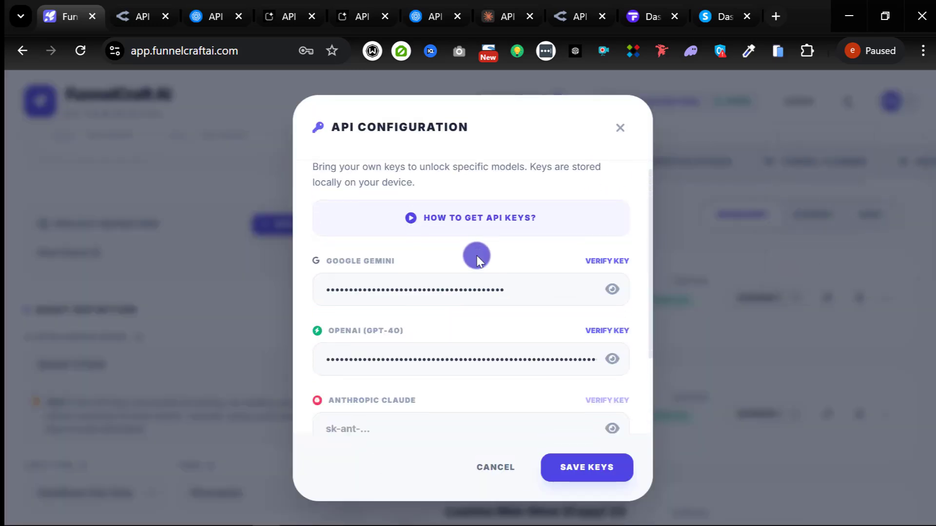
Step: Open the API keys guide, play and pause its video, then follow the Anthropic link to Claude Console
{"action": "left_click", "coordinate": [464, 236]}
{"action": "scroll", "coordinate": [301, 336], "scroll_direction": "down", "scroll_amount": 3}
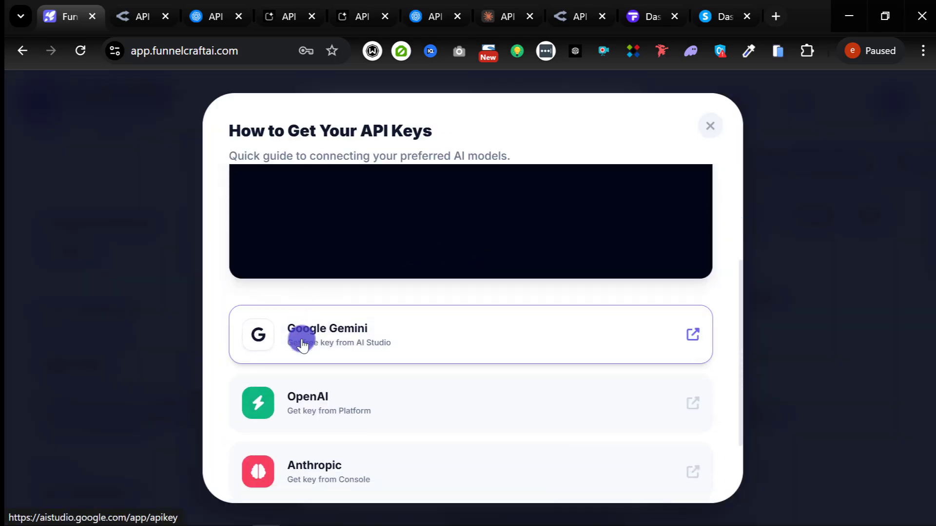
{"action": "scroll", "coordinate": [259, 242], "scroll_direction": "up", "scroll_amount": 3}
{"action": "left_click", "coordinate": [257, 336]}
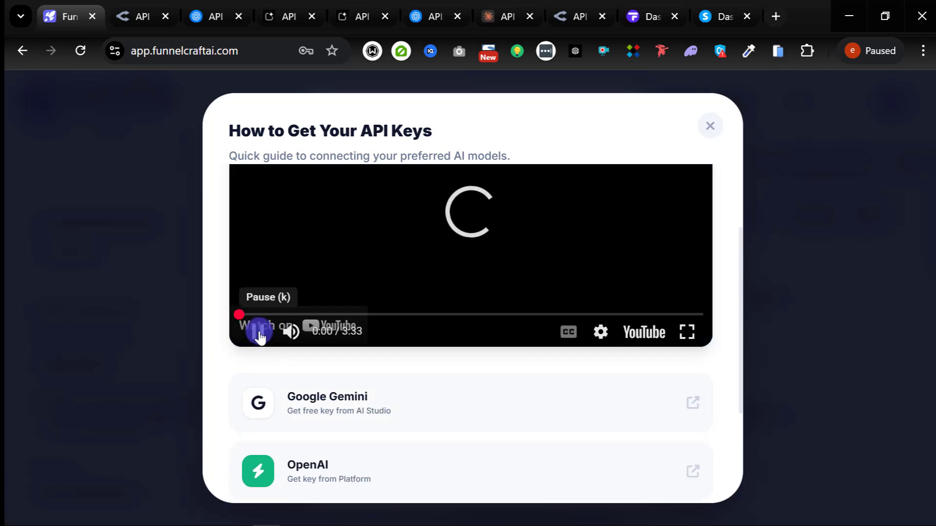
{"action": "left_click", "coordinate": [259, 336]}
{"action": "scroll", "coordinate": [319, 351], "scroll_direction": "down", "scroll_amount": 3}
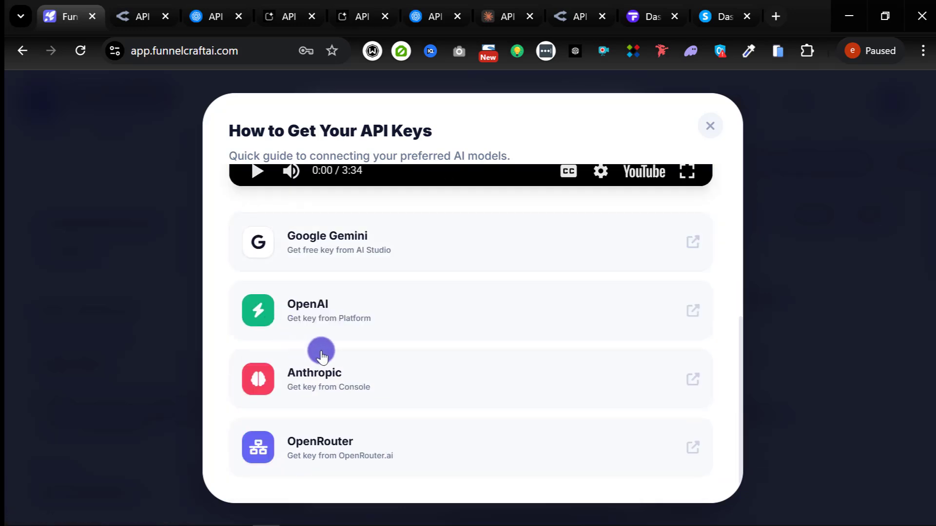
{"action": "left_click", "coordinate": [691, 383]}
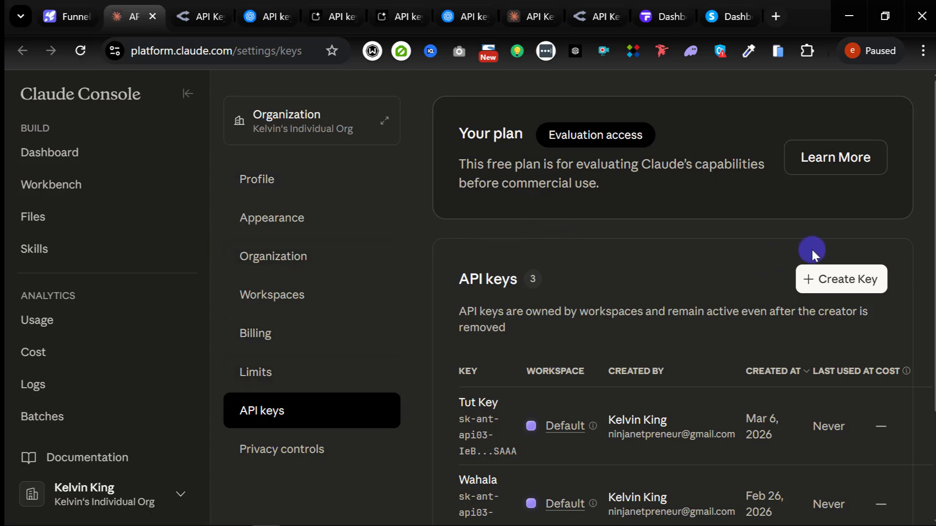
Step: Create a Claude Console API key named 'Tutx Key' in the Default workspace and copy its secret
{"action": "left_click", "coordinate": [66, 20]}
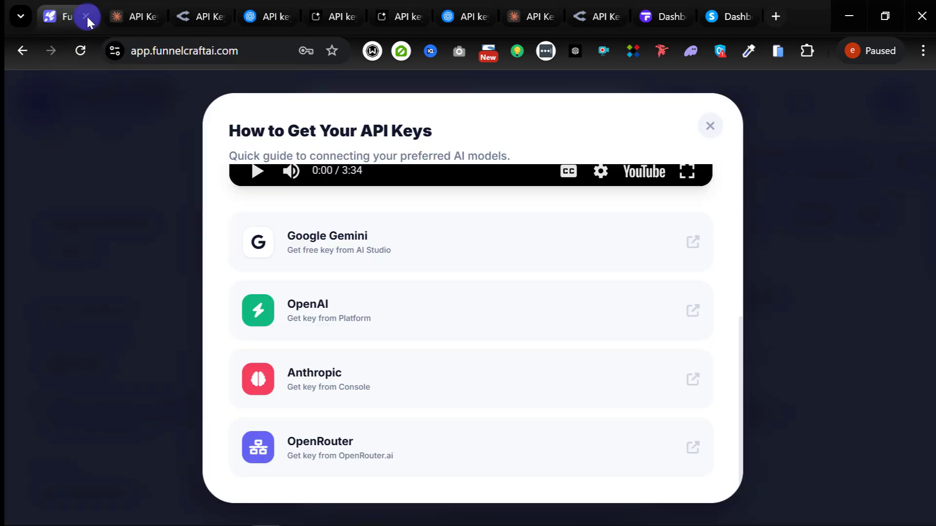
{"action": "left_click", "coordinate": [121, 19]}
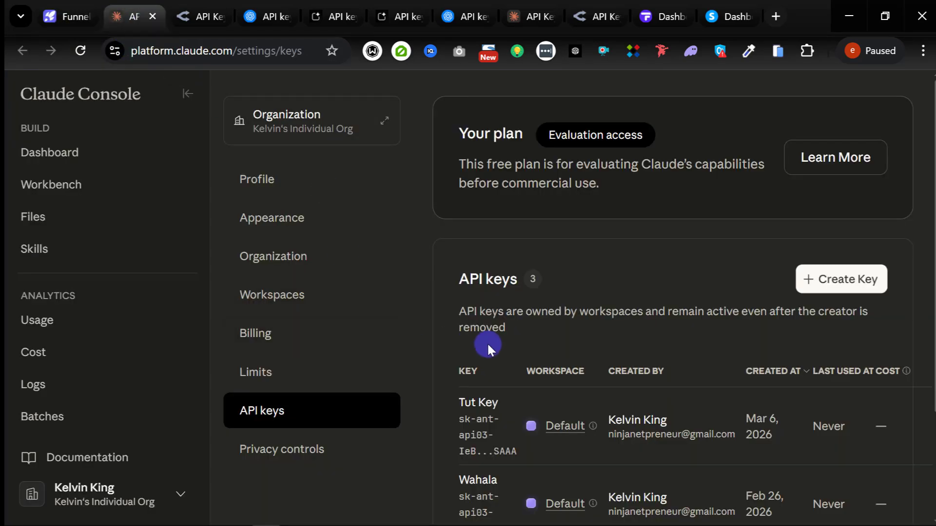
{"action": "left_click", "coordinate": [859, 283]}
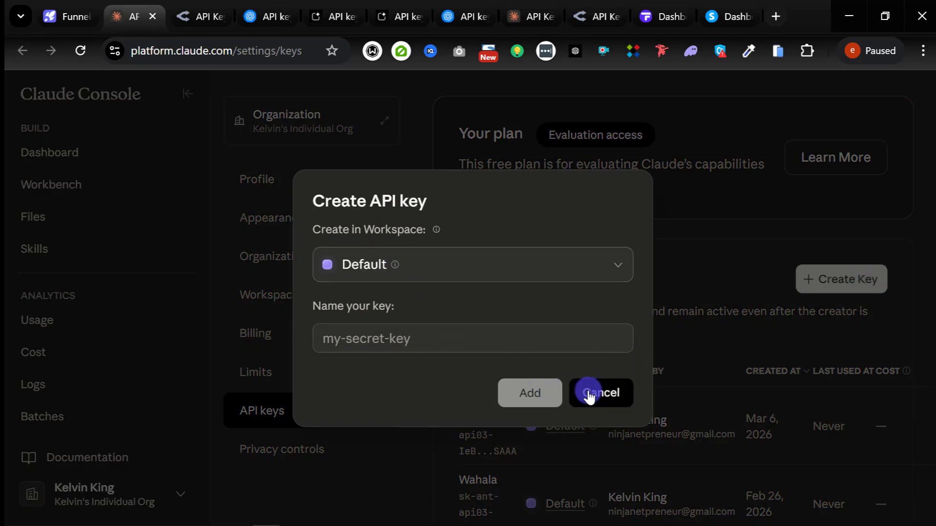
{"action": "left_click", "coordinate": [395, 337]}
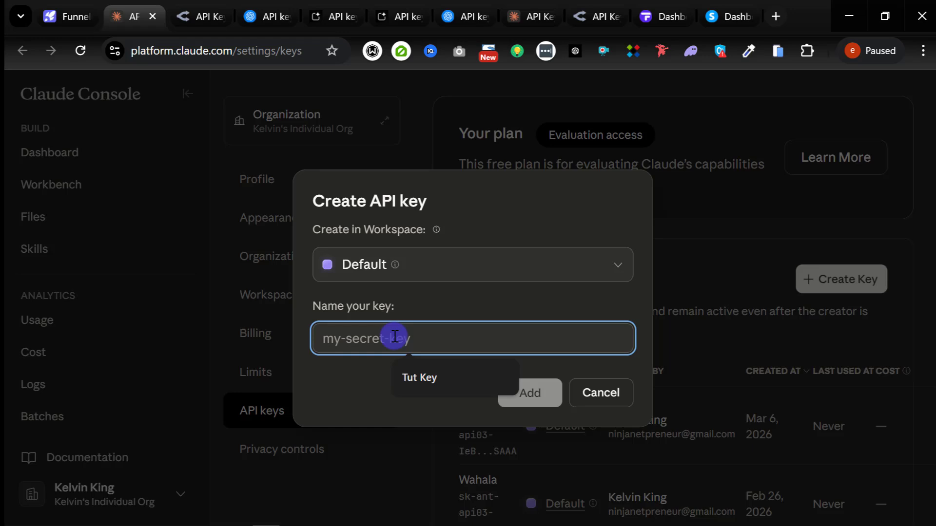
{"action": "left_click", "coordinate": [414, 376]}
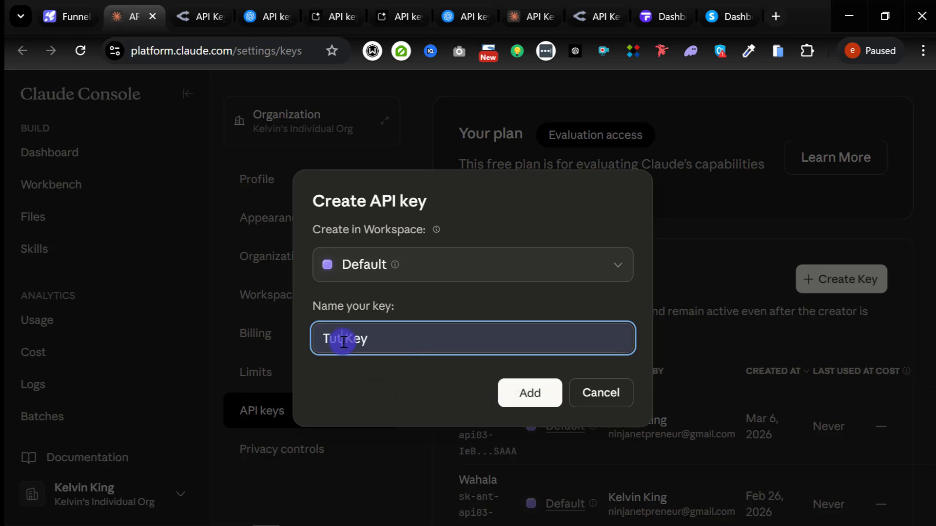
{"action": "type", "text": "x"}
{"action": "left_click", "coordinate": [530, 393]}
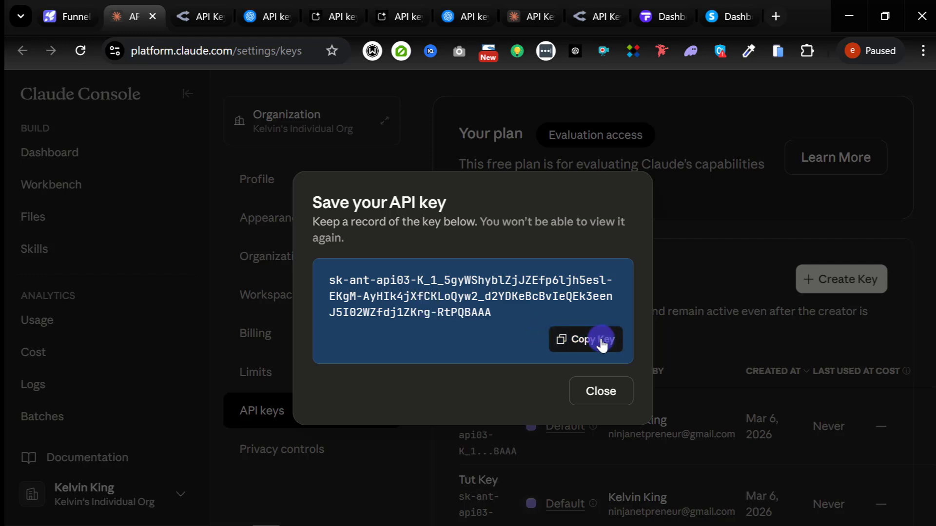
{"action": "left_click", "coordinate": [603, 344]}
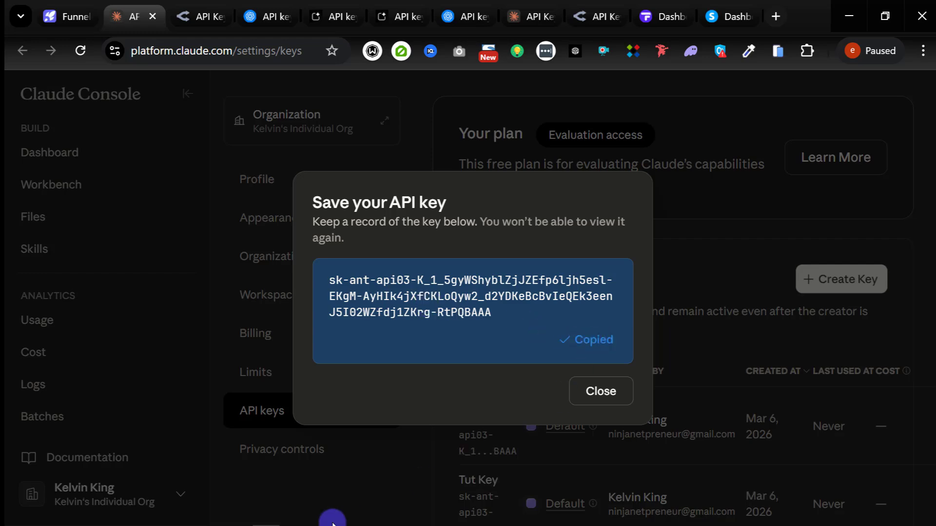
Step: Paste the new Anthropic key into Notepad beneath the existing sk-ant key
{"action": "left_click", "coordinate": [240, 517]}
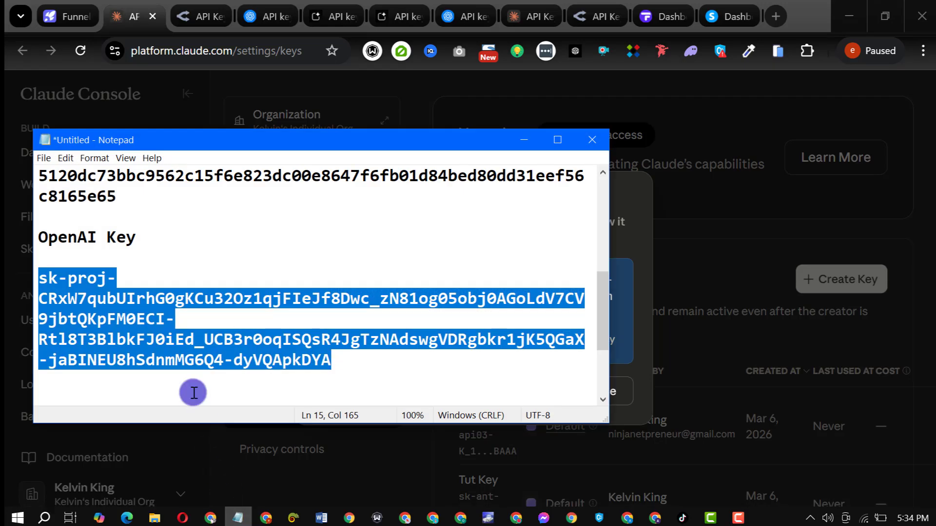
{"action": "scroll", "coordinate": [173, 312], "scroll_direction": "down", "scroll_amount": 2}
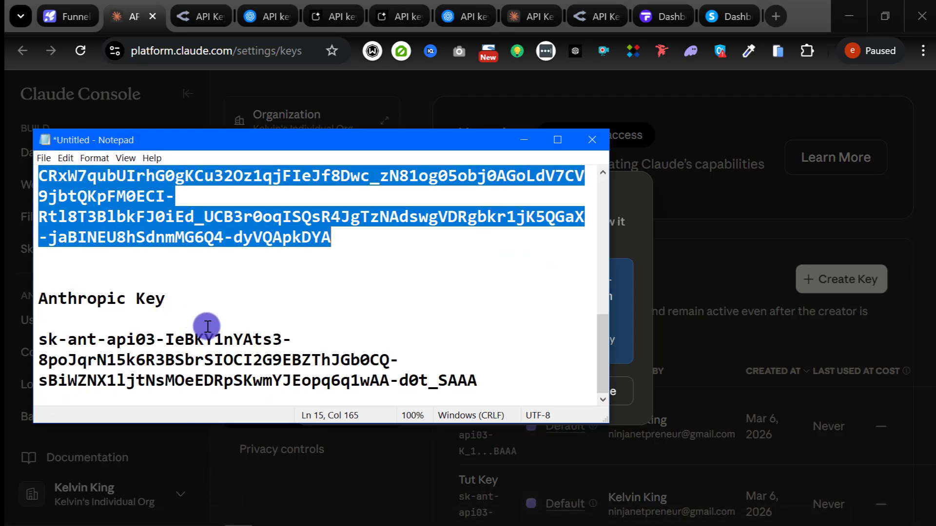
{"action": "left_click", "coordinate": [519, 388]}
{"action": "key", "text": "Return"}
{"action": "key", "text": "Return"}
{"action": "key", "text": "Return"}
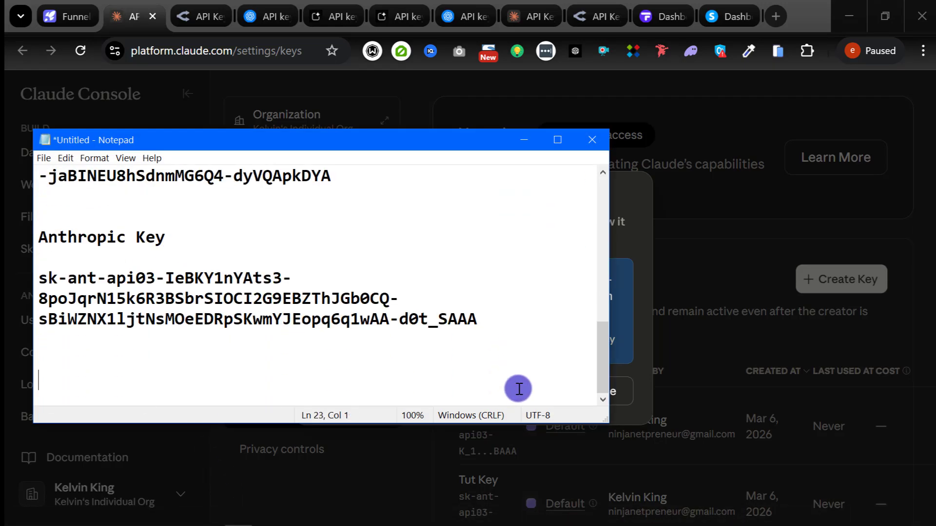
{"action": "key", "text": "ctrl+v"}
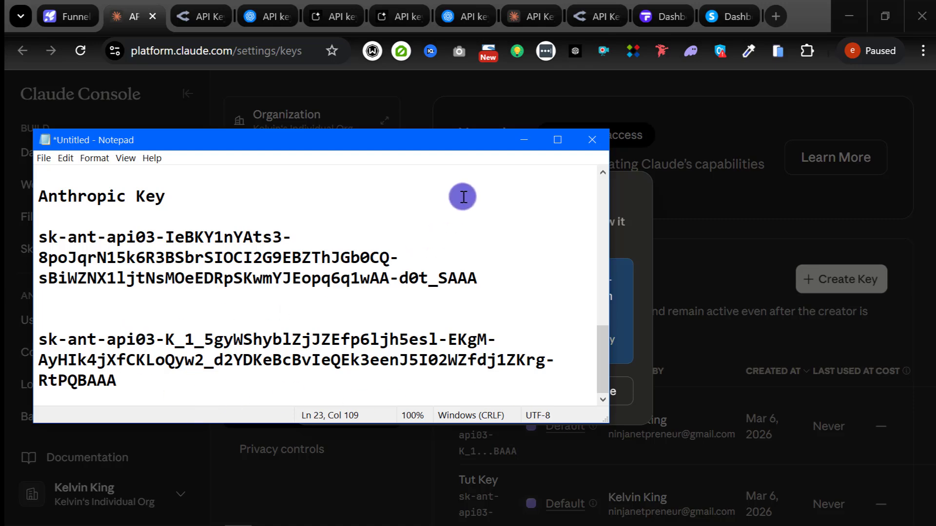
Step: Paste the new key into FunnelCraft's Anthropic Claude field, verify it shows valid, and save keys
{"action": "left_click", "coordinate": [523, 142]}
{"action": "left_click", "coordinate": [70, 16]}
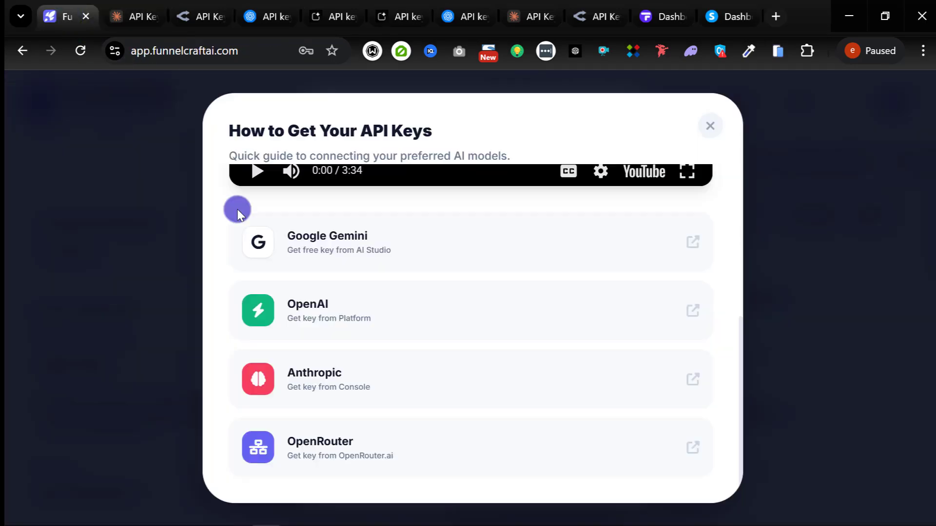
{"action": "left_click", "coordinate": [710, 125]}
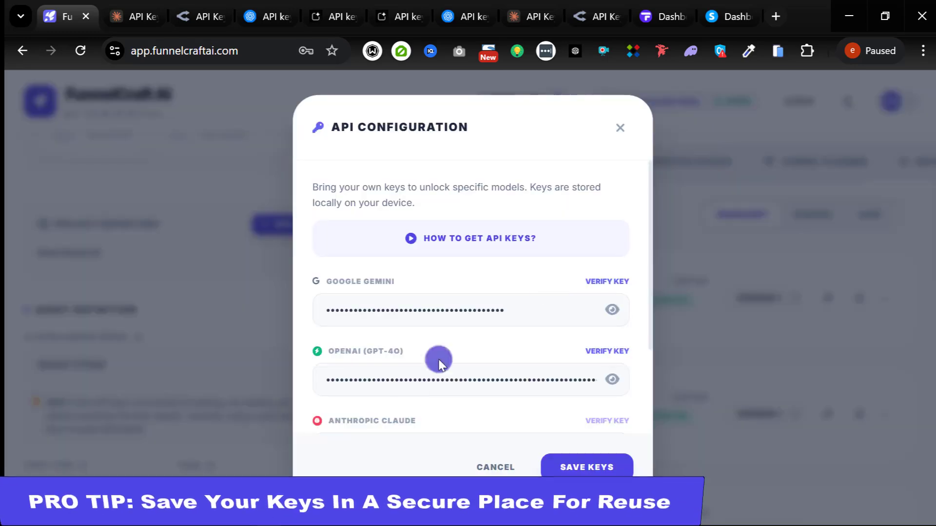
{"action": "scroll", "coordinate": [399, 379], "scroll_direction": "down", "scroll_amount": 3}
{"action": "left_click", "coordinate": [380, 331]}
{"action": "key", "text": "ctrl+v"}
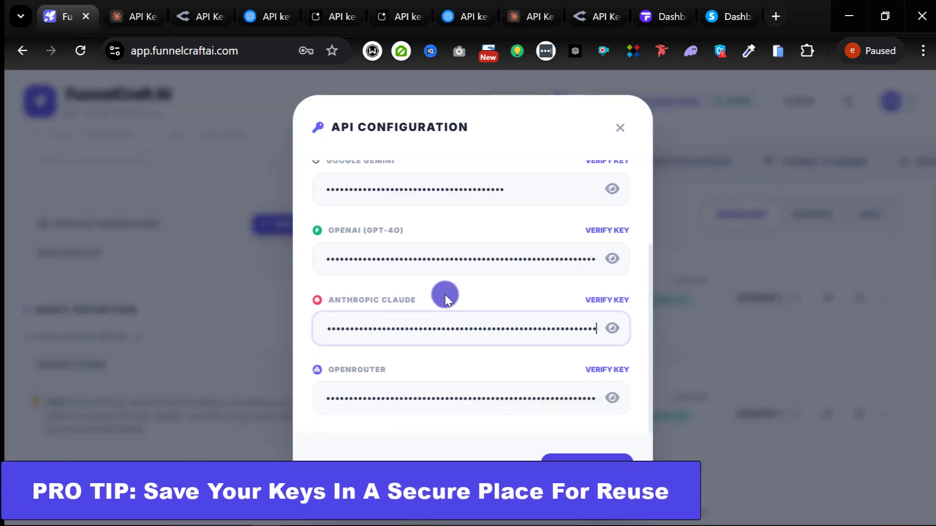
{"action": "left_click", "coordinate": [610, 303]}
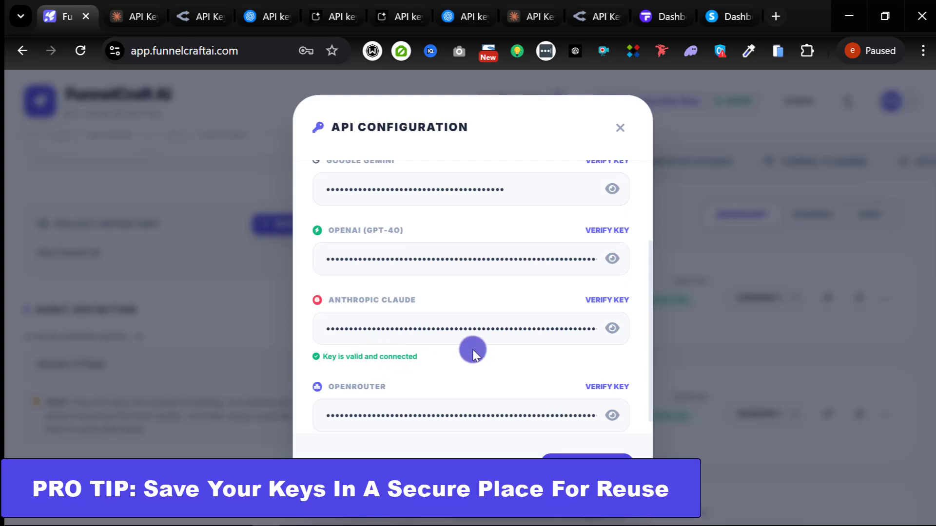
{"action": "scroll", "coordinate": [473, 351], "scroll_direction": "down", "scroll_amount": 1}
{"action": "left_click", "coordinate": [587, 458]}
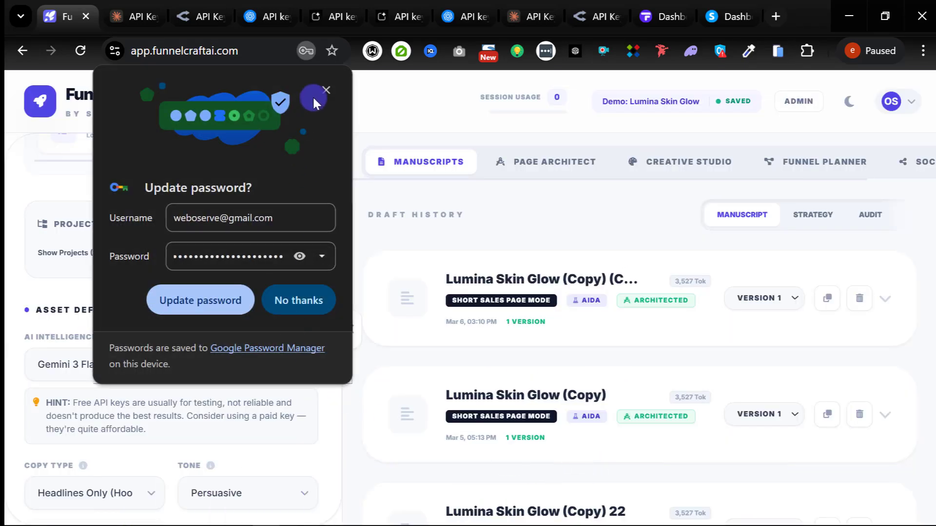
Step: Dismiss Chrome's 'Update password?' popup and scroll through the left settings panel
{"action": "left_click", "coordinate": [325, 92]}
{"action": "scroll", "coordinate": [234, 334], "scroll_direction": "down", "scroll_amount": 10}
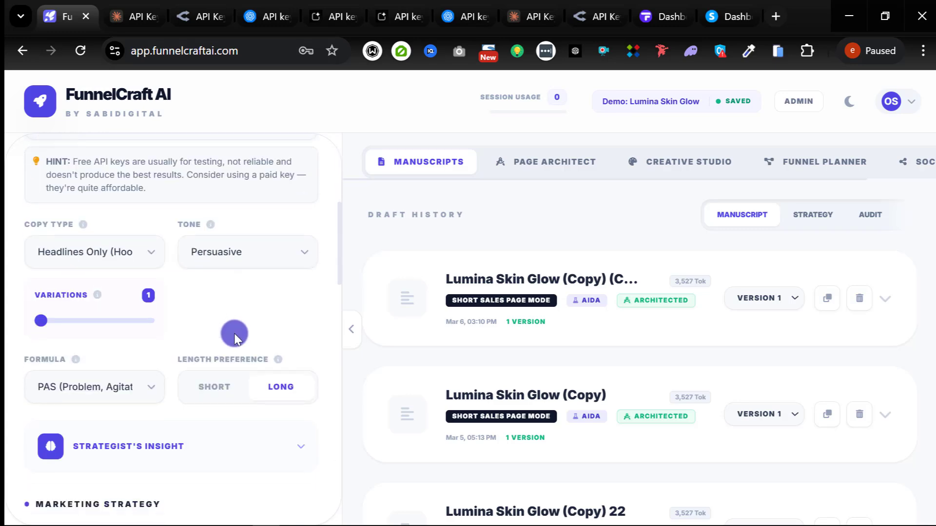
{"action": "scroll", "coordinate": [204, 361], "scroll_direction": "down", "scroll_amount": 6}
{"action": "scroll", "coordinate": [203, 359], "scroll_direction": "up", "scroll_amount": 15}
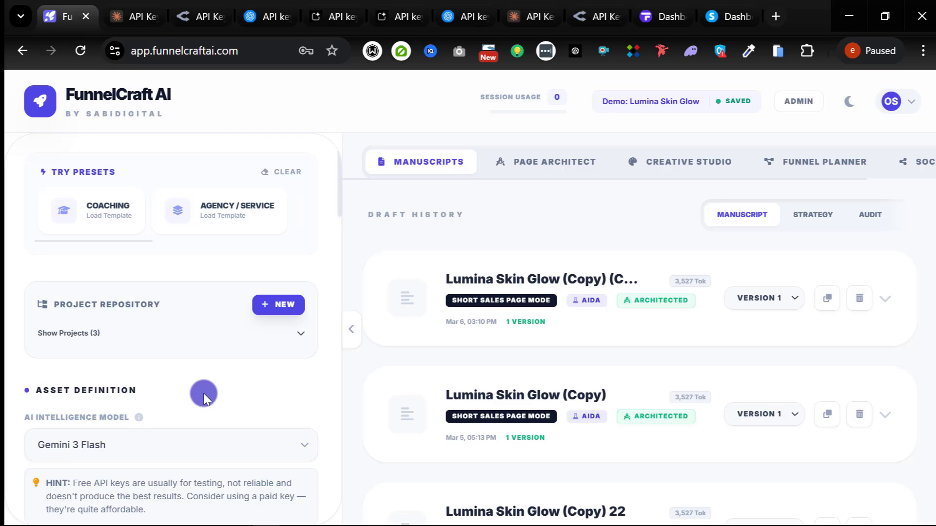
{"action": "scroll", "coordinate": [203, 397], "scroll_direction": "down", "scroll_amount": 2}
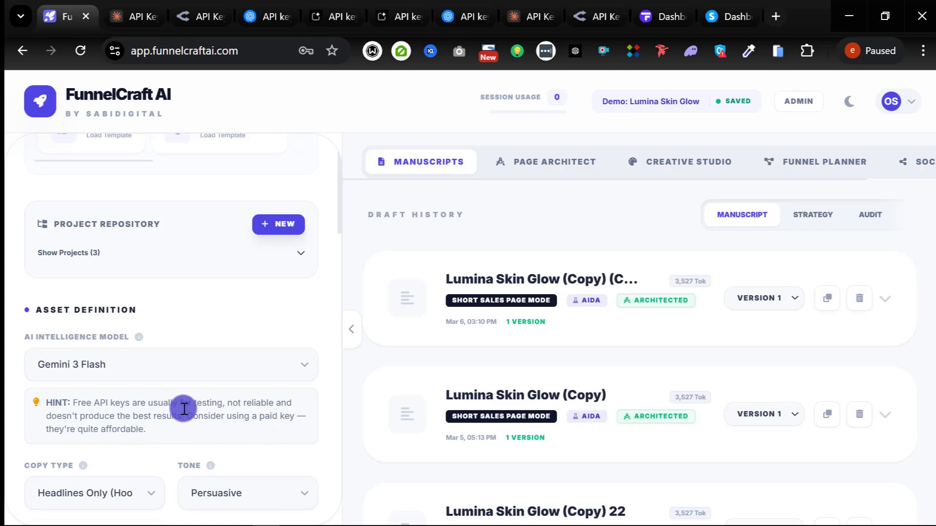
Step: Go from OpenAI's API keys page to Billing, showing the $0.00 pay-as-you-go balance
{"action": "left_click", "coordinate": [271, 16]}
{"action": "scroll", "coordinate": [459, 312], "scroll_direction": "down", "scroll_amount": 1}
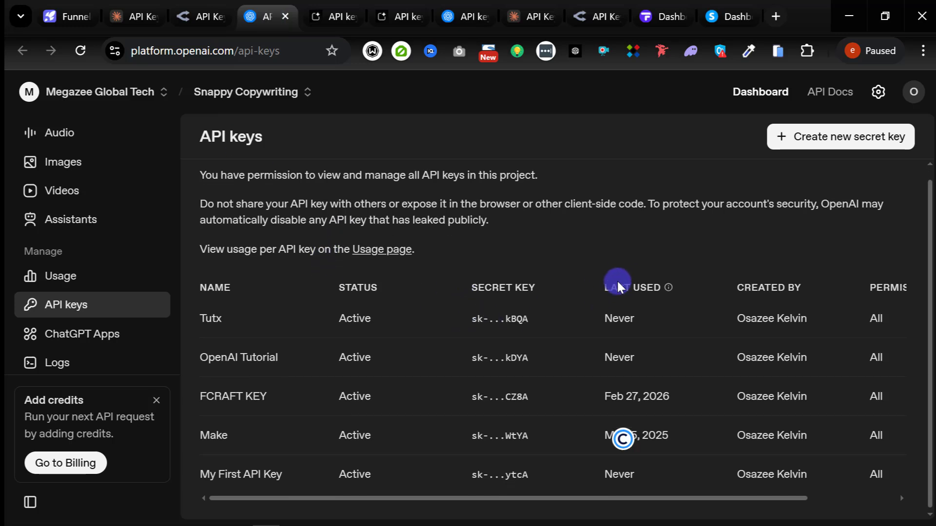
{"action": "scroll", "coordinate": [580, 290], "scroll_direction": "up", "scroll_amount": 1}
{"action": "scroll", "coordinate": [98, 336], "scroll_direction": "down", "scroll_amount": 3}
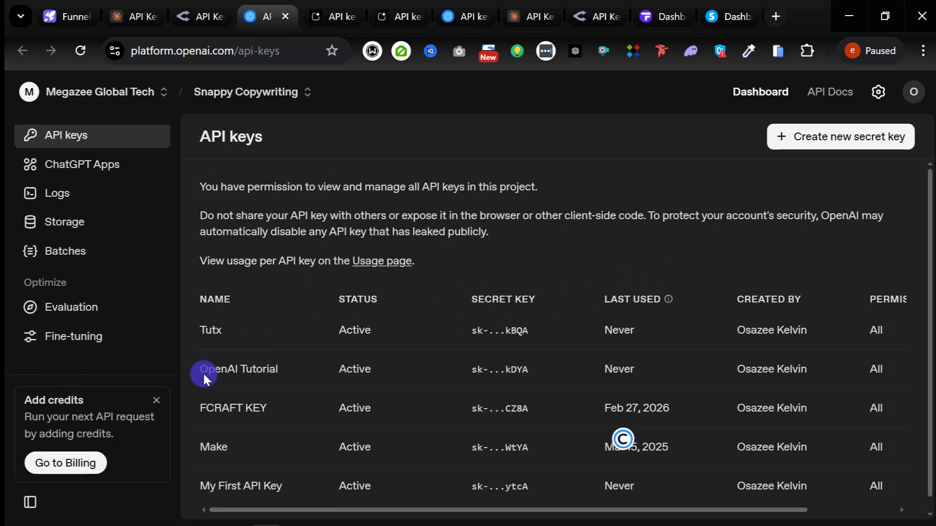
{"action": "scroll", "coordinate": [205, 390], "scroll_direction": "down", "scroll_amount": 1}
{"action": "left_click", "coordinate": [71, 467]}
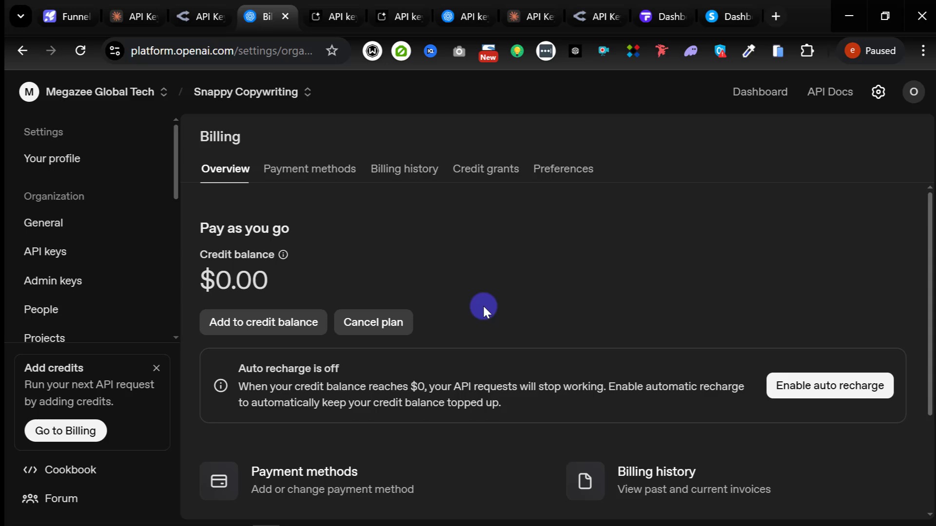
Step: Change the OpenAI credit top-up amount from $10 to $5
{"action": "left_click", "coordinate": [250, 325]}
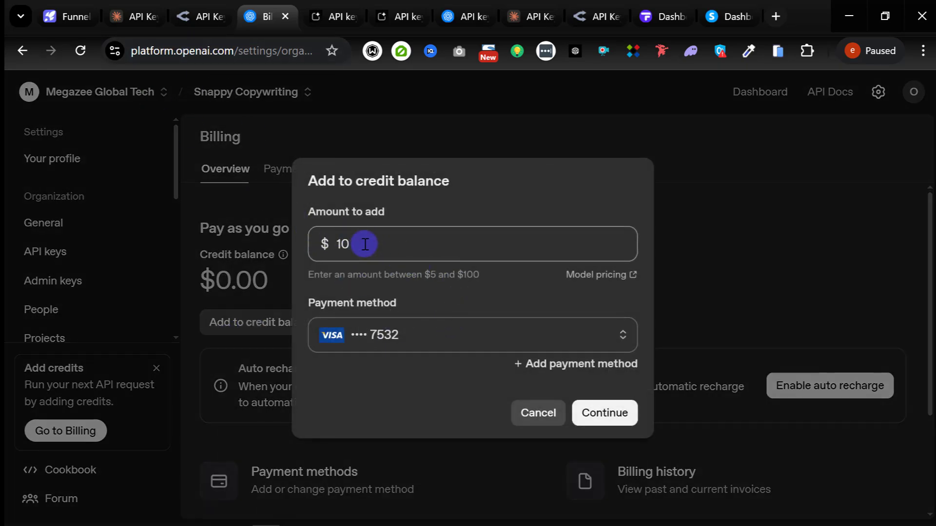
{"action": "key", "text": "BackSpace"}
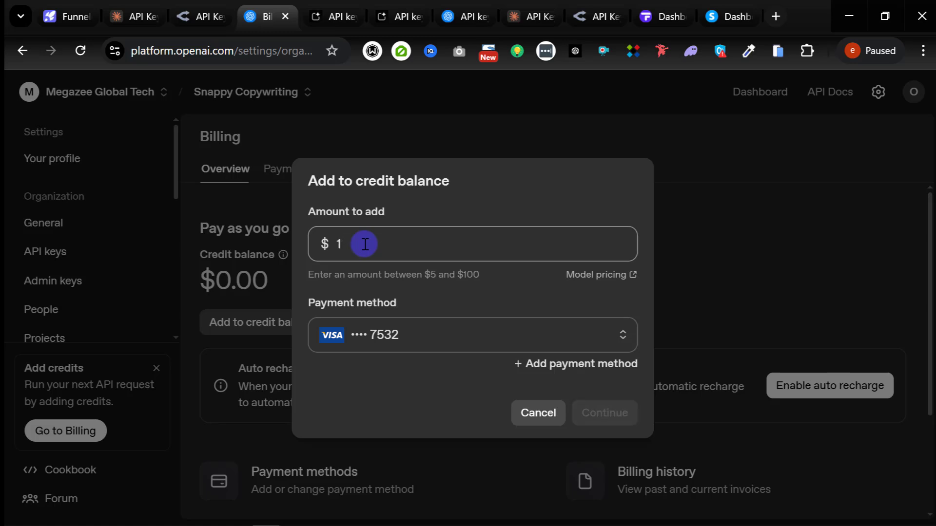
{"action": "type", "text": "5"}
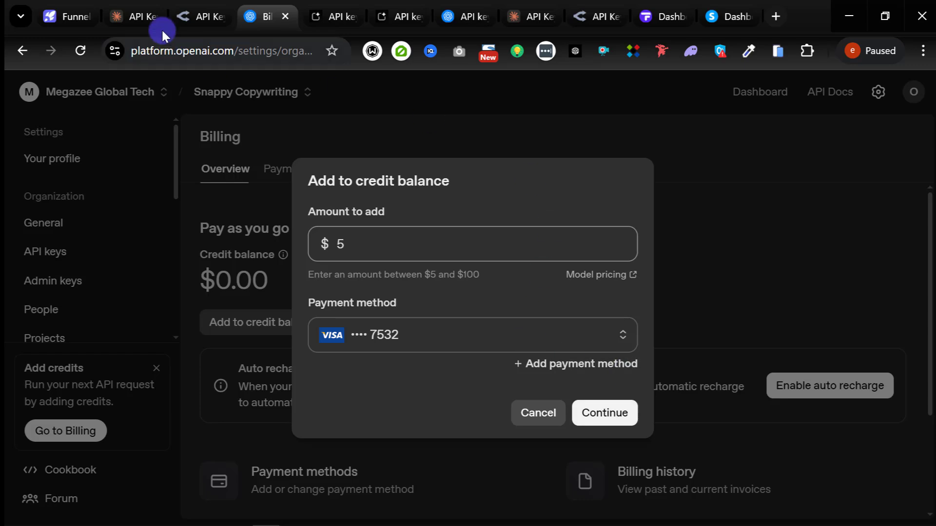
{"action": "left_click", "coordinate": [129, 17]}
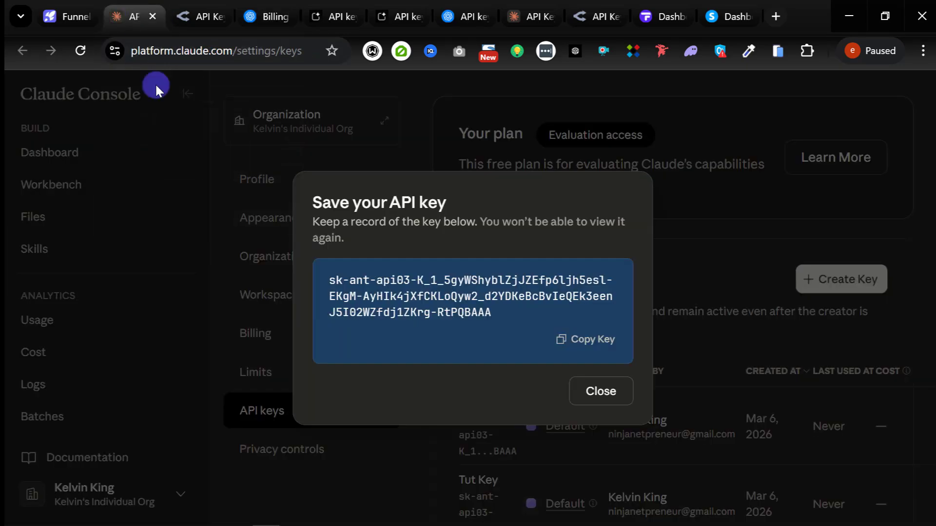
Step: Close the new-key notice and bring up Claude Billing's $5.00 Buy credits form
{"action": "left_click", "coordinate": [612, 392]}
{"action": "left_click", "coordinate": [266, 344]}
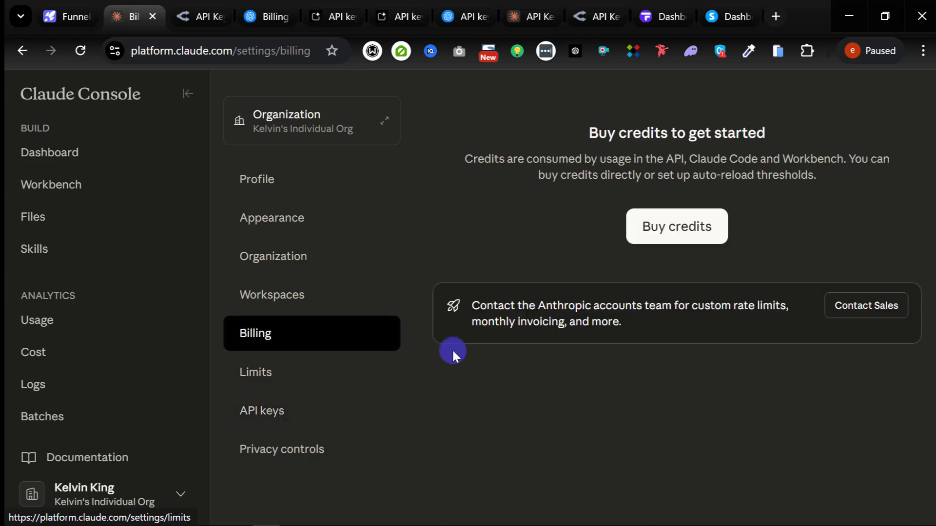
{"action": "left_click", "coordinate": [659, 234]}
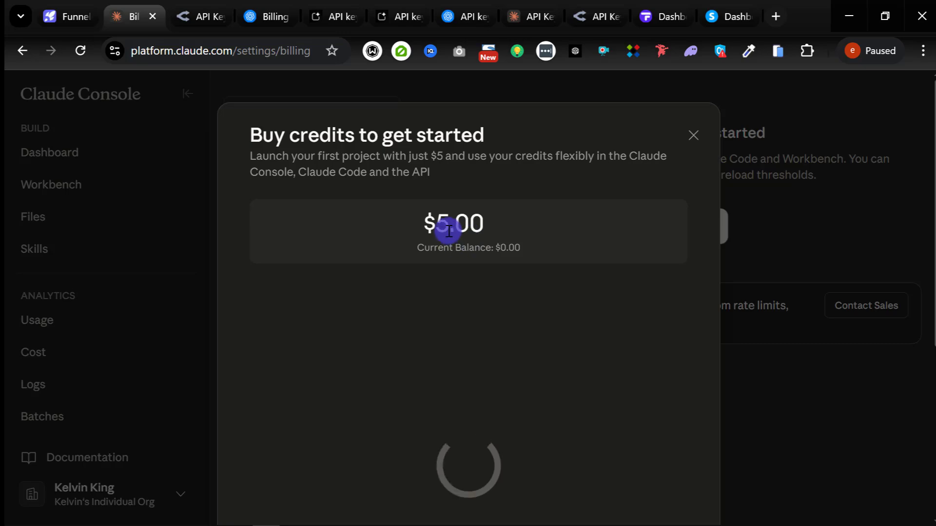
{"action": "scroll", "coordinate": [386, 361], "scroll_direction": "down", "scroll_amount": 6}
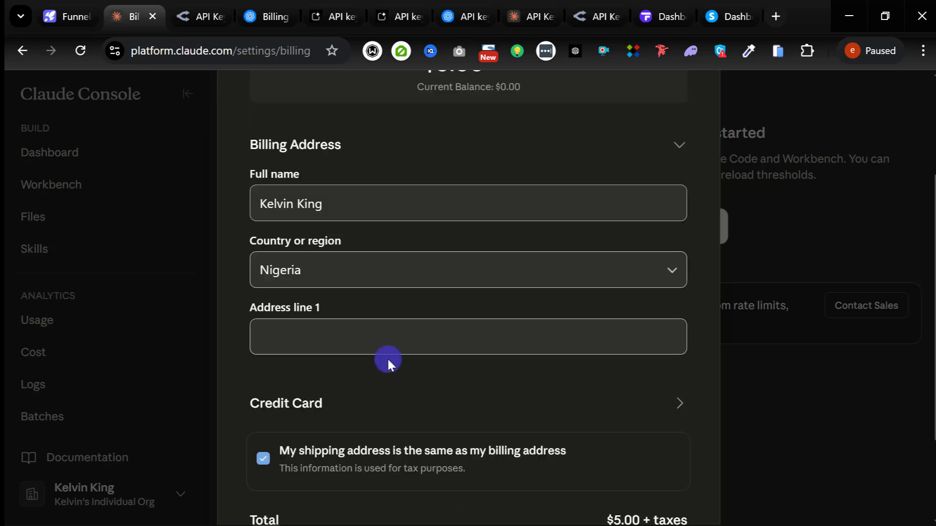
{"action": "scroll", "coordinate": [383, 379], "scroll_direction": "up", "scroll_amount": 6}
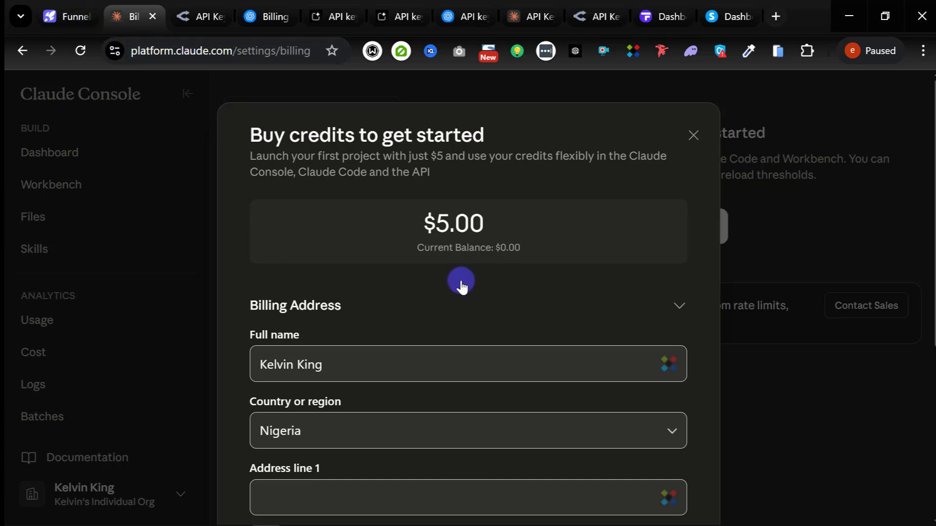
{"action": "left_click", "coordinate": [78, 17]}
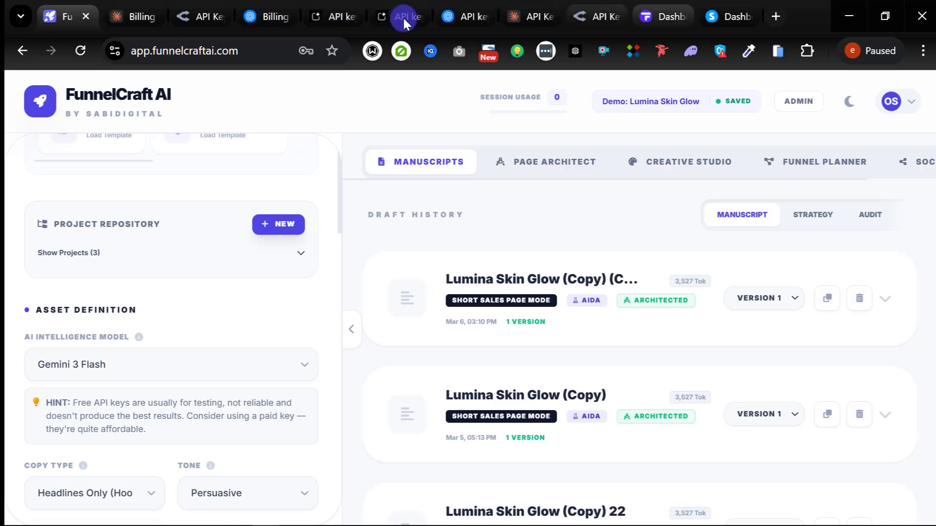
Step: Open OpenRouter's Credits page and start a credit purchase
{"action": "left_click", "coordinate": [198, 15]}
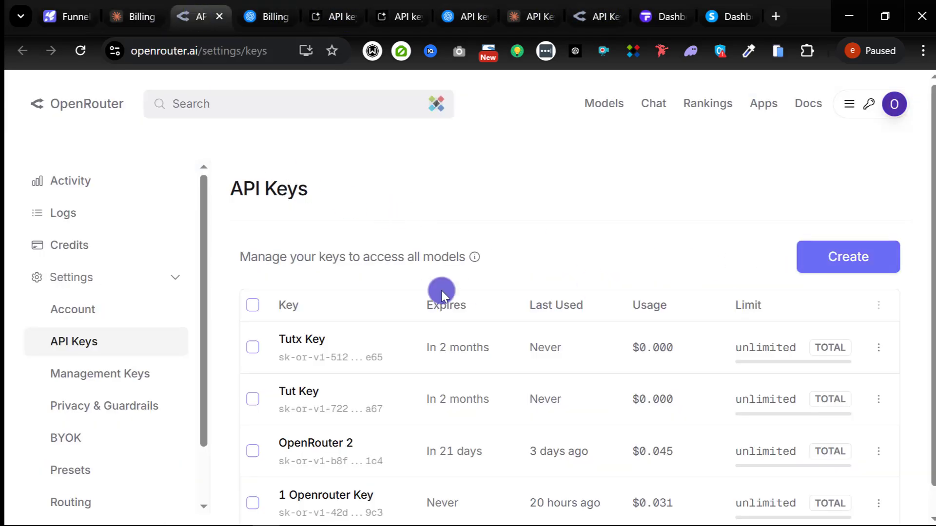
{"action": "scroll", "coordinate": [82, 347], "scroll_direction": "down", "scroll_amount": 2}
{"action": "scroll", "coordinate": [83, 449], "scroll_direction": "up", "scroll_amount": 2}
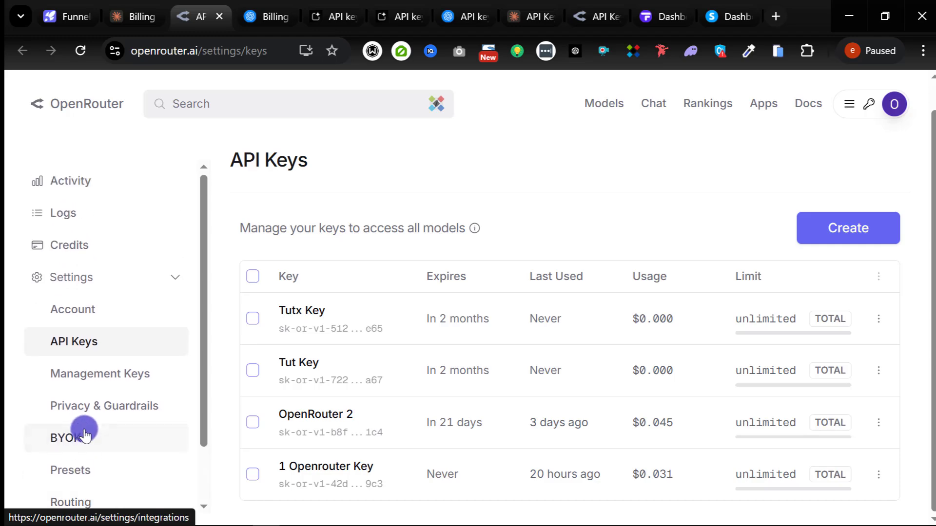
{"action": "left_click", "coordinate": [84, 246]}
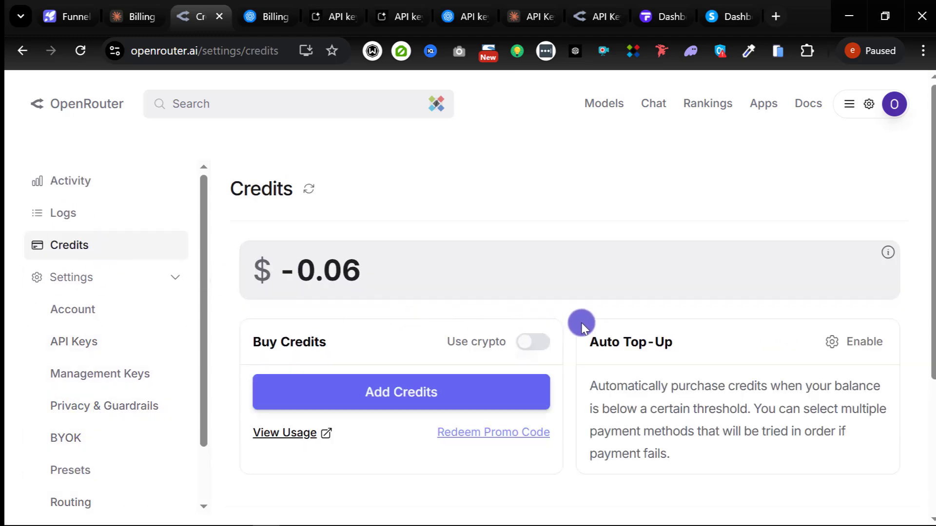
{"action": "left_click", "coordinate": [375, 396]}
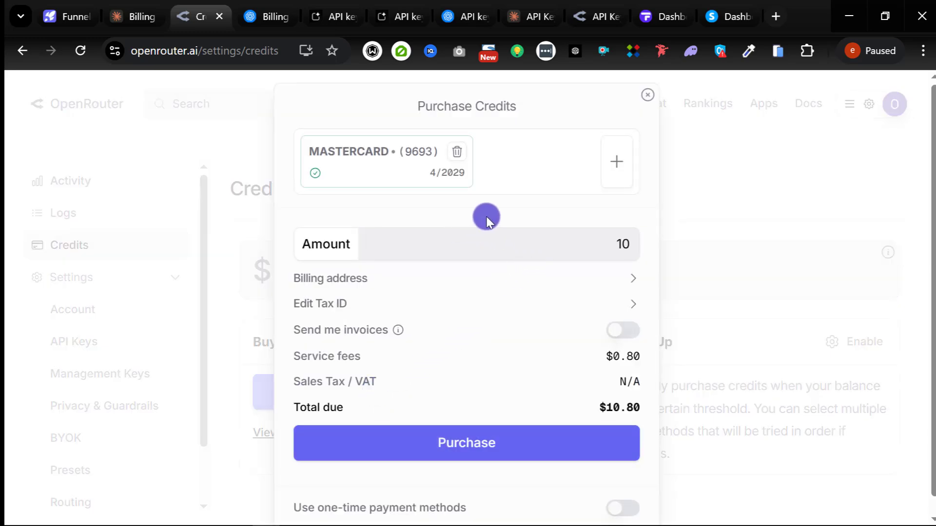
Step: Set the purchase amount to 5, giving $0.80 fees and a $5.80 total
{"action": "left_click", "coordinate": [606, 245]}
{"action": "left_click_drag", "start_coordinate": [607, 245], "coordinate": [647, 251]}
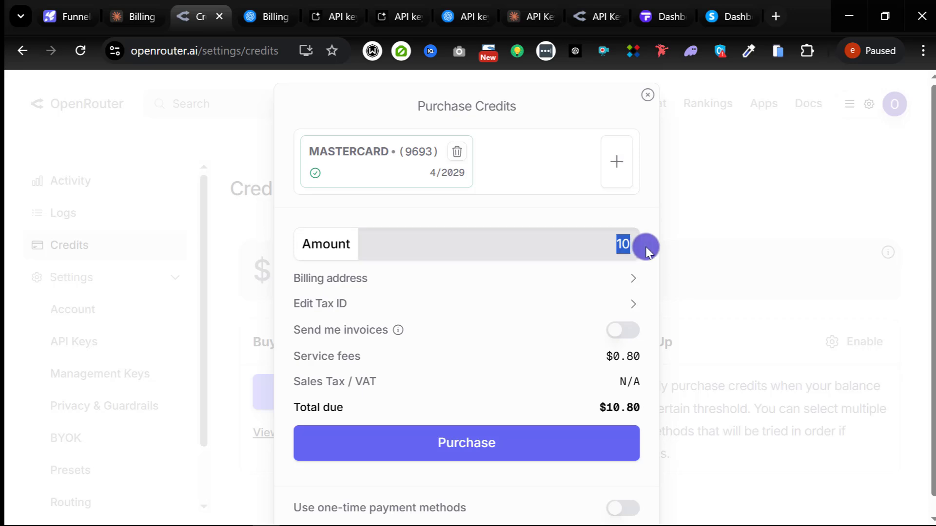
{"action": "type", "text": "5"}
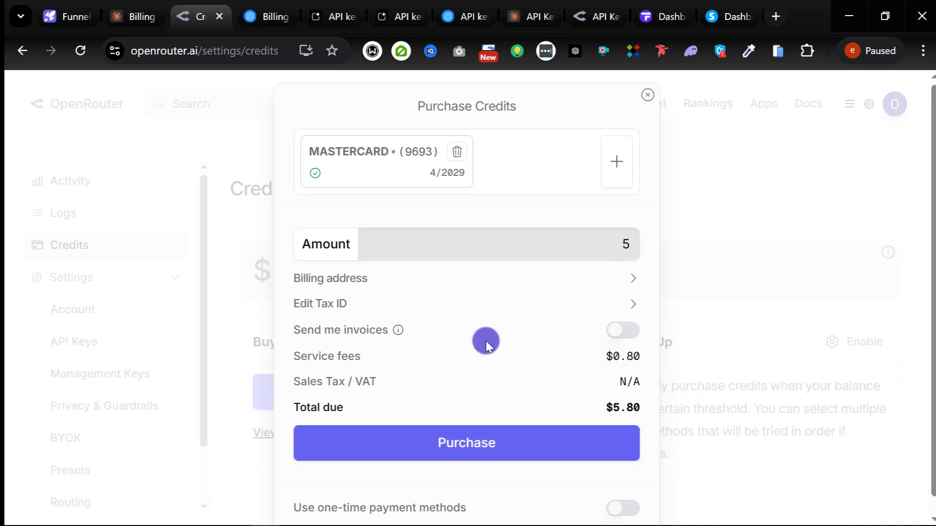
{"action": "scroll", "coordinate": [486, 344], "scroll_direction": "down", "scroll_amount": 1}
{"action": "scroll", "coordinate": [489, 353], "scroll_direction": "up", "scroll_amount": 1}
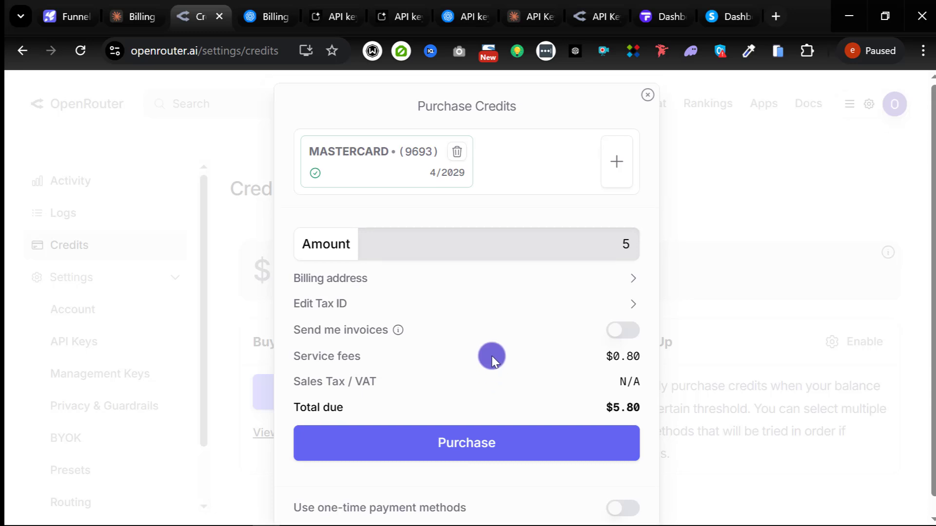
{"action": "key", "text": "BackSpace"}
{"action": "type", "text": "2"}
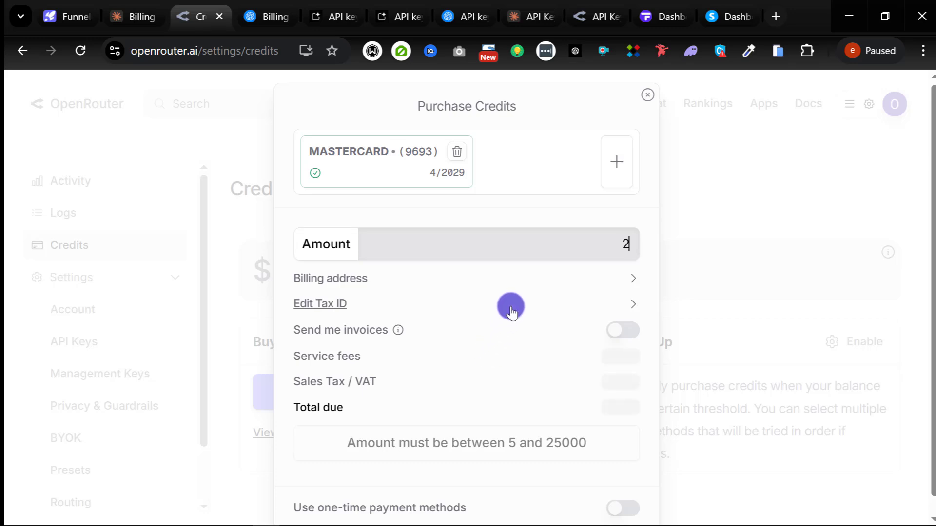
{"action": "key", "text": "BackSpace"}
{"action": "type", "text": "5"}
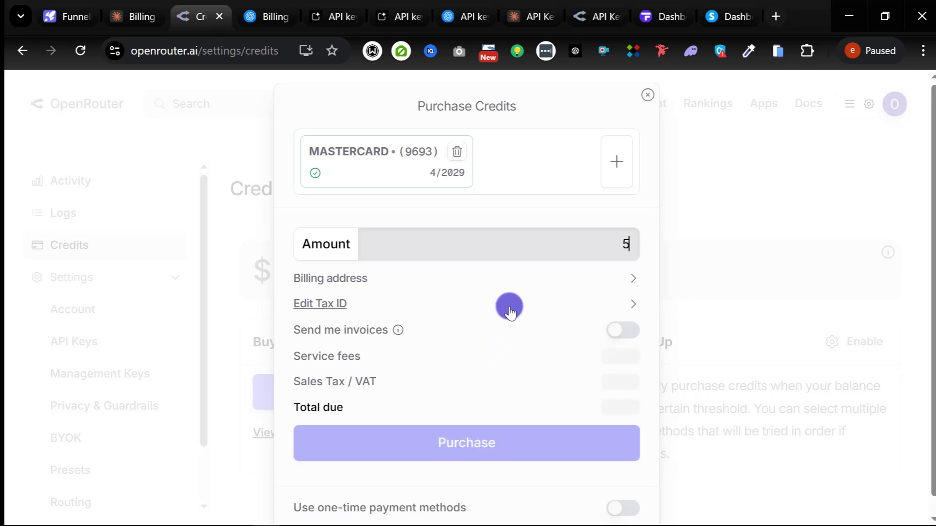
{"action": "scroll", "coordinate": [527, 390], "scroll_direction": "down", "scroll_amount": 1}
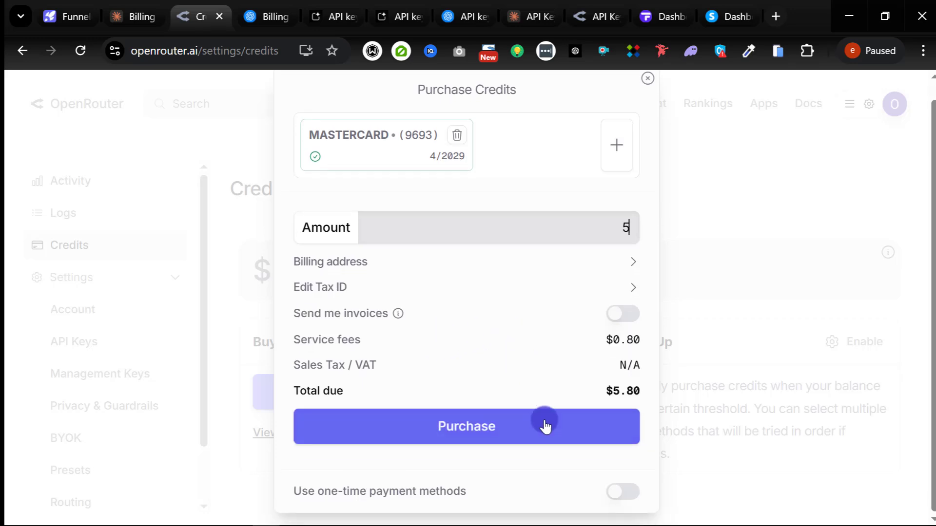
{"action": "scroll", "coordinate": [480, 322], "scroll_direction": "up", "scroll_amount": 1}
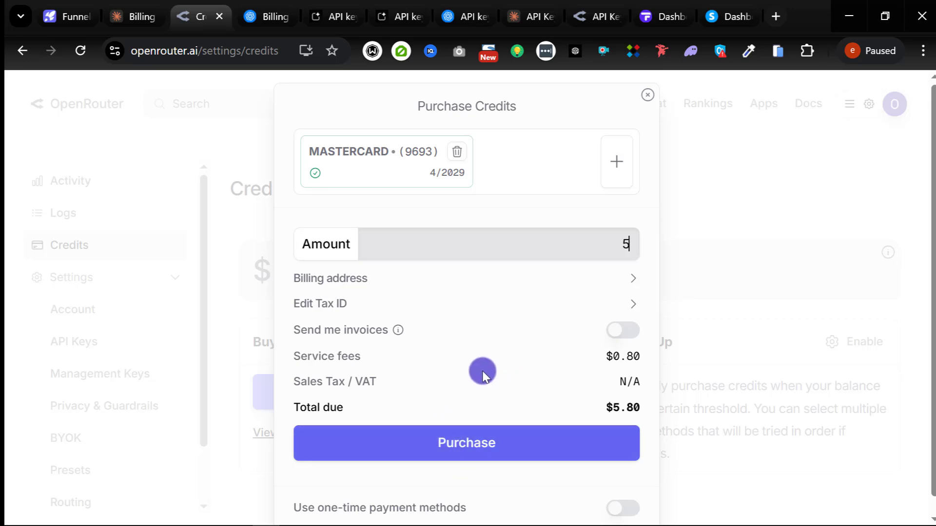
Step: Close OpenRouter's Purchase Credits dialog unpaid and return to FunnelCraft AI's Manuscripts page
{"action": "left_click", "coordinate": [648, 96]}
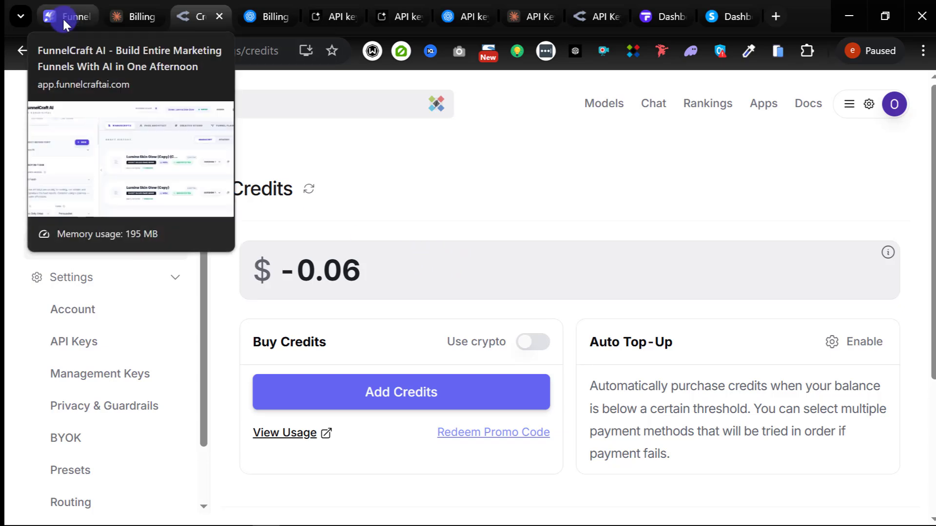
{"action": "left_click", "coordinate": [125, 19]}
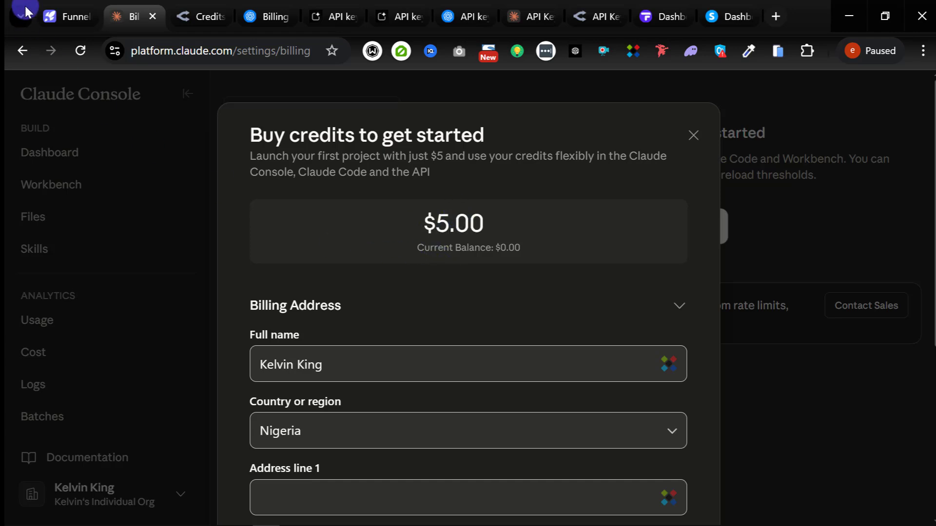
{"action": "left_click", "coordinate": [55, 15]}
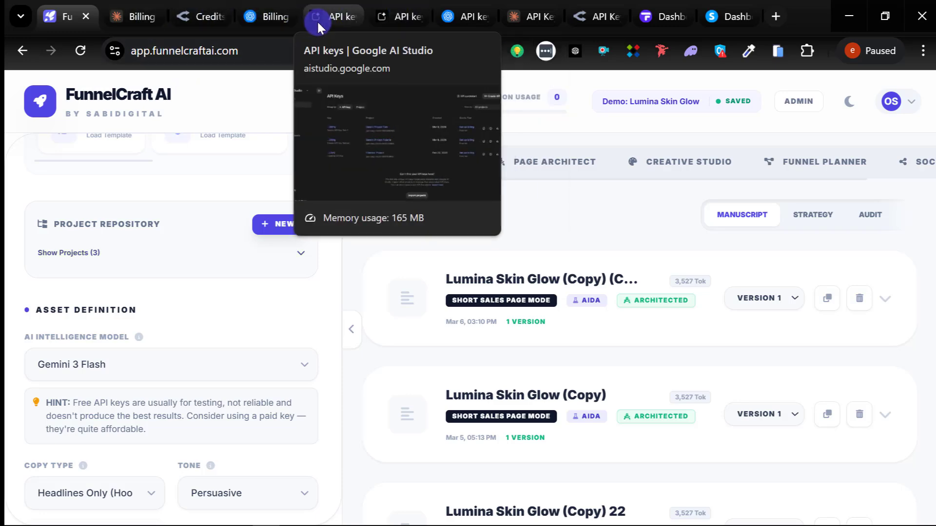
Step: Switch to Google AI Studio's API Keys page listing three free-tier Gemini keys
{"action": "left_click", "coordinate": [317, 19]}
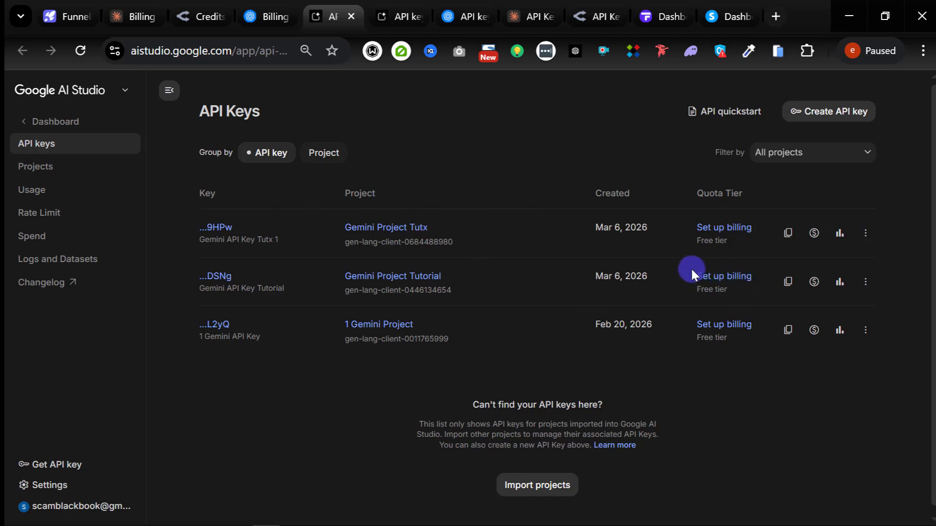
{"action": "left_click", "coordinate": [726, 234]}
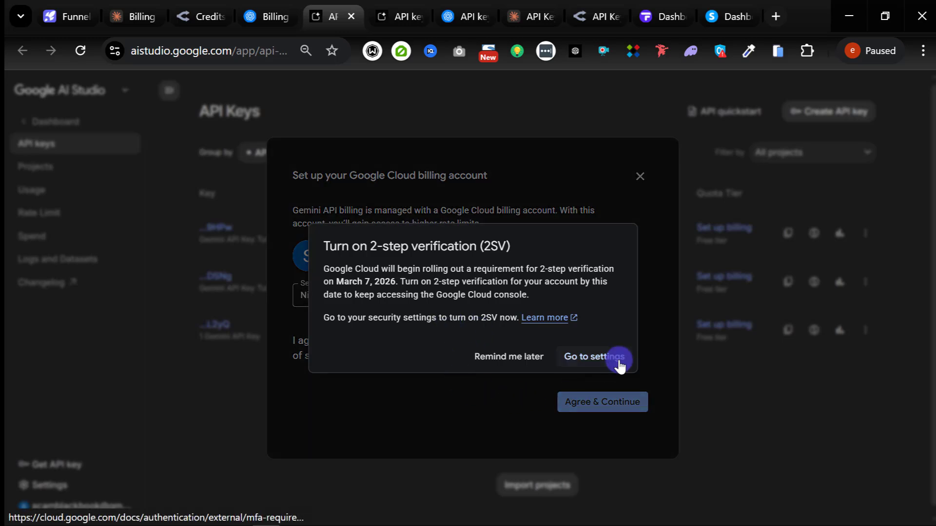
{"action": "left_click", "coordinate": [516, 366]}
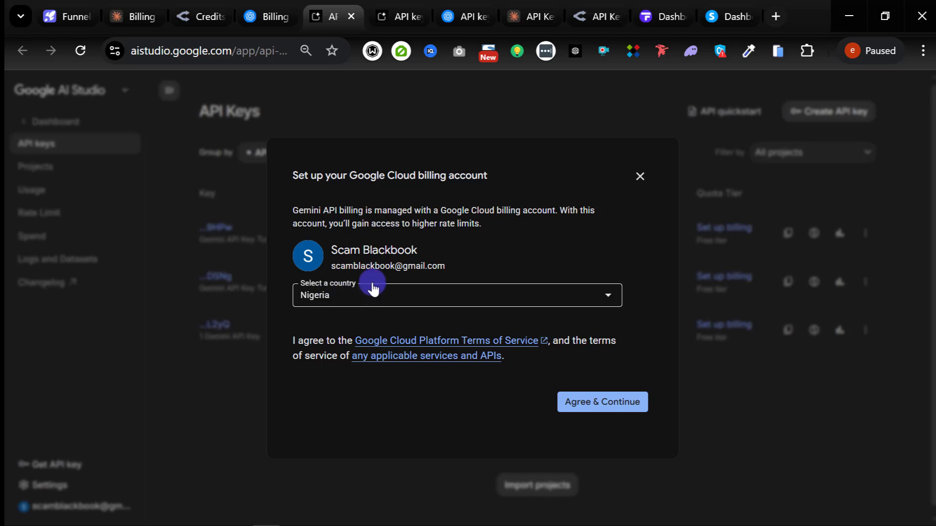
{"action": "left_click", "coordinate": [581, 408]}
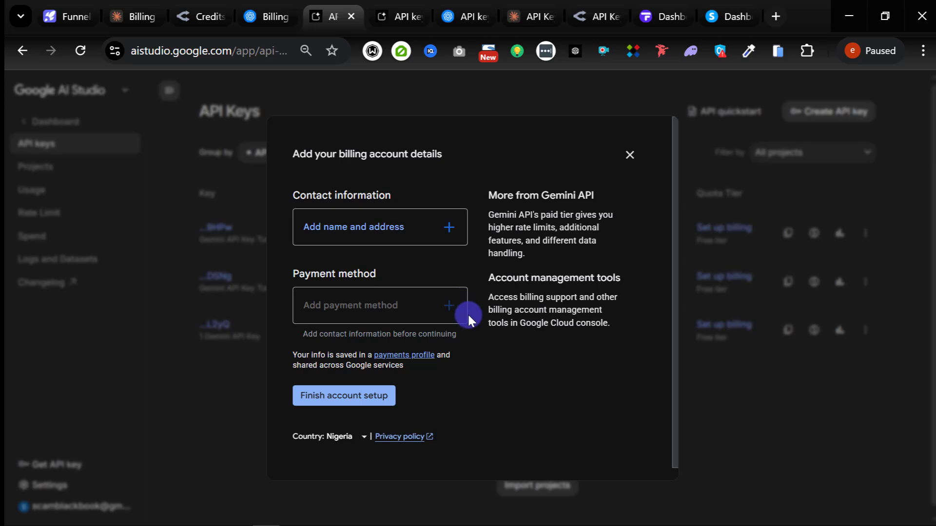
{"action": "scroll", "coordinate": [487, 307], "scroll_direction": "down", "scroll_amount": 1}
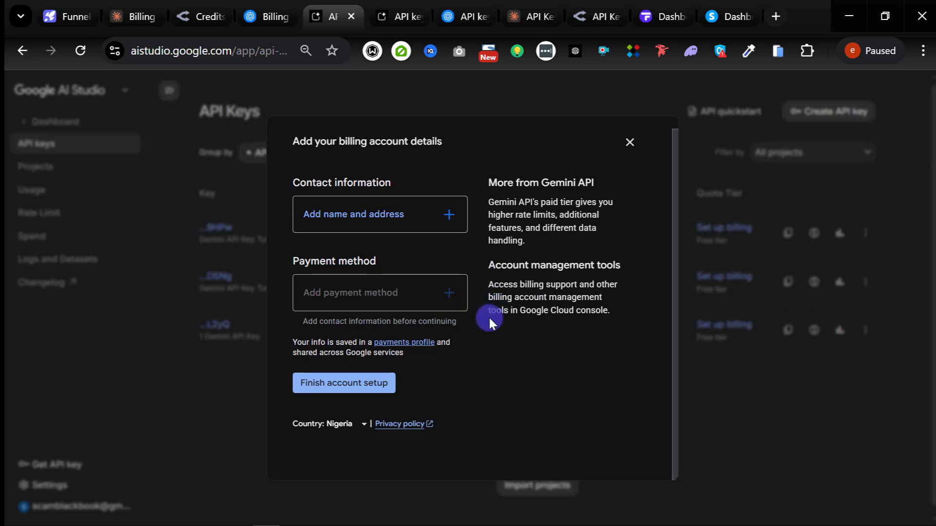
{"action": "scroll", "coordinate": [489, 322], "scroll_direction": "up", "scroll_amount": 1}
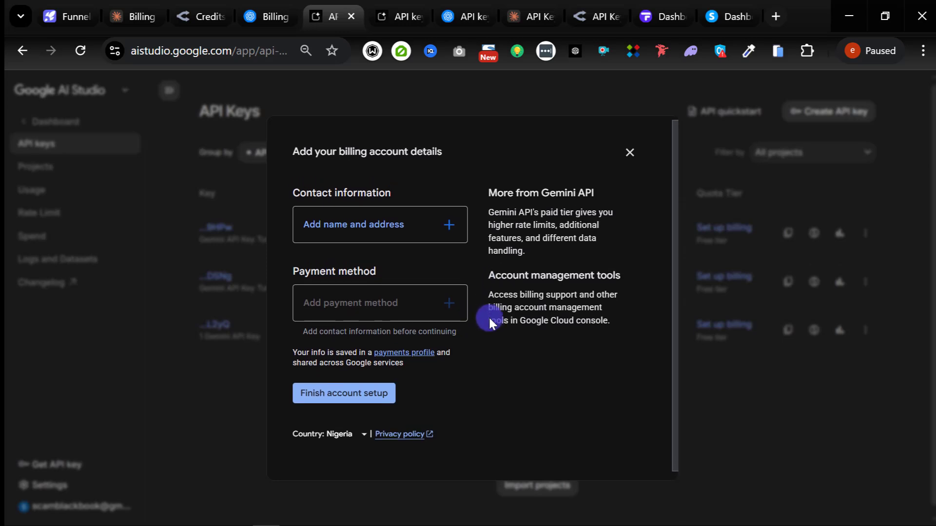
{"action": "left_click", "coordinate": [627, 156]}
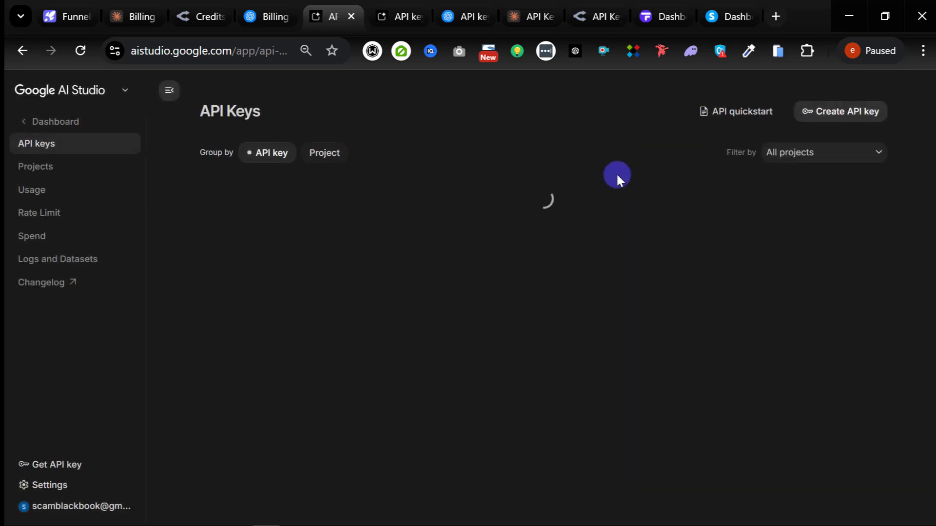
Step: Switch Google AI Studio to the second listed Google account
{"action": "left_click", "coordinate": [67, 507]}
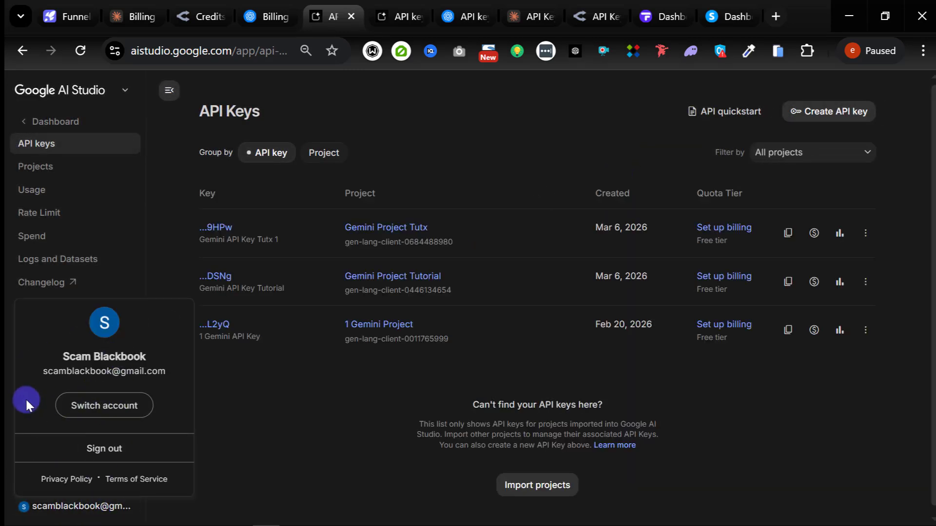
{"action": "left_click", "coordinate": [112, 407]}
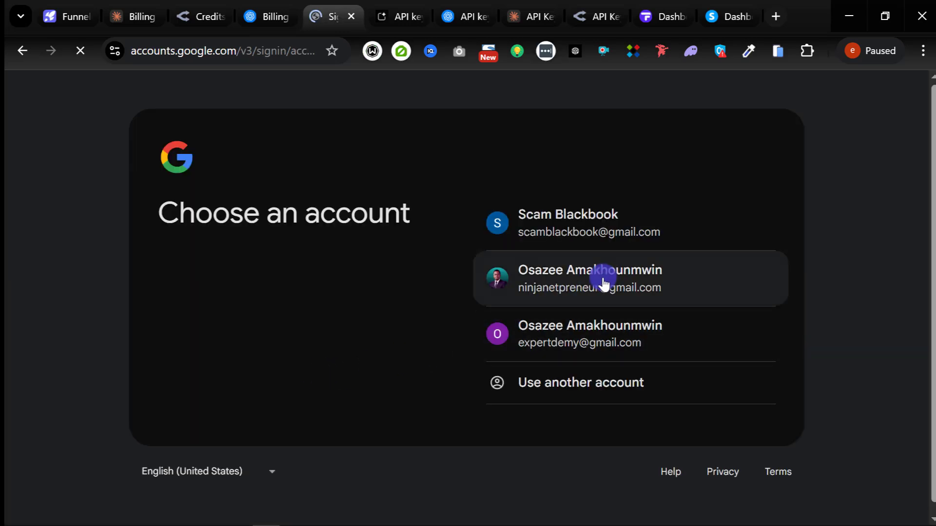
{"action": "left_click", "coordinate": [597, 286]}
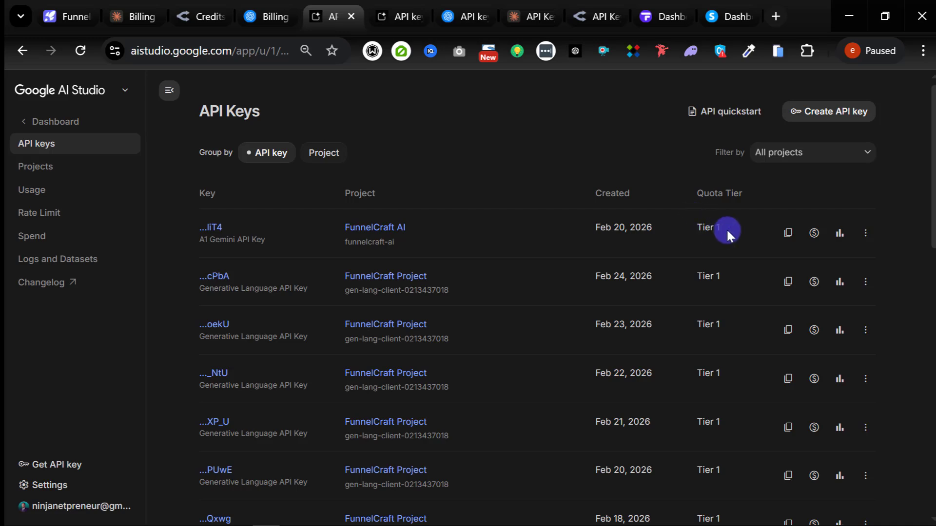
Step: Start Cloud Billing setup for one of the free-tier FunnelCraft AI keys
{"action": "scroll", "coordinate": [668, 240], "scroll_direction": "down", "scroll_amount": 8}
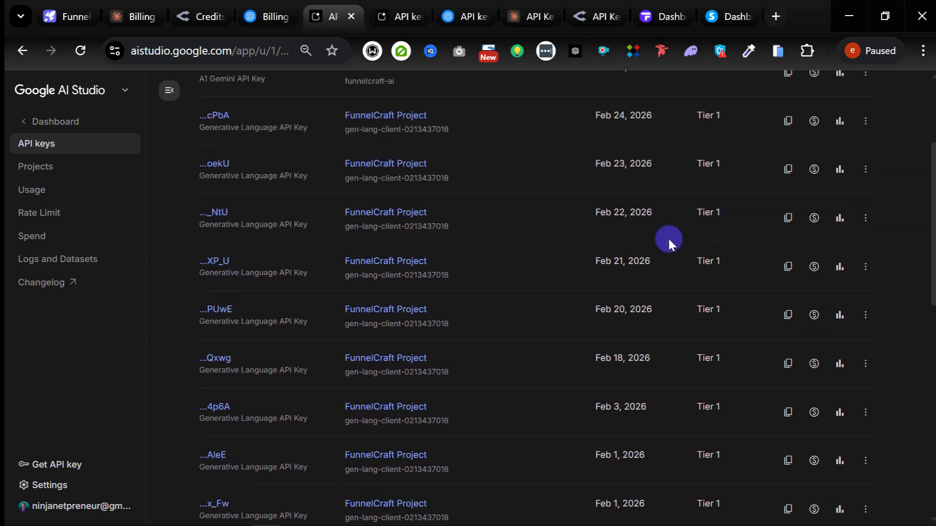
{"action": "scroll", "coordinate": [431, 273], "scroll_direction": "down", "scroll_amount": 7}
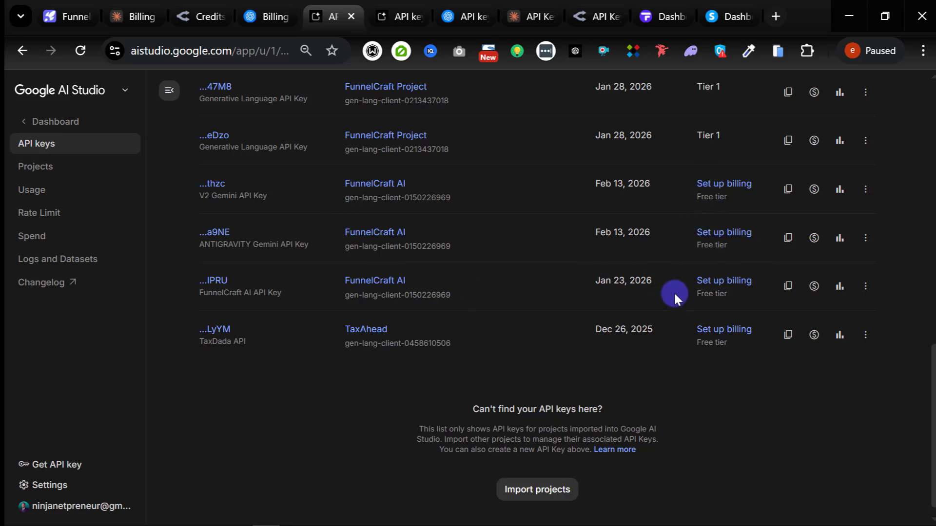
{"action": "left_click", "coordinate": [734, 193]}
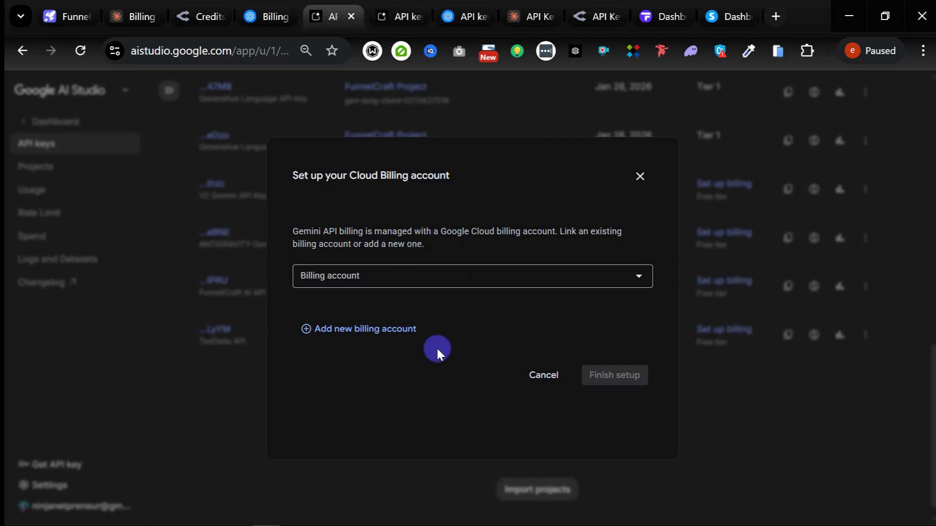
Step: Choose the existing Google Cloud Billing Account, then opt to add a new billing account
{"action": "left_click", "coordinate": [429, 276]}
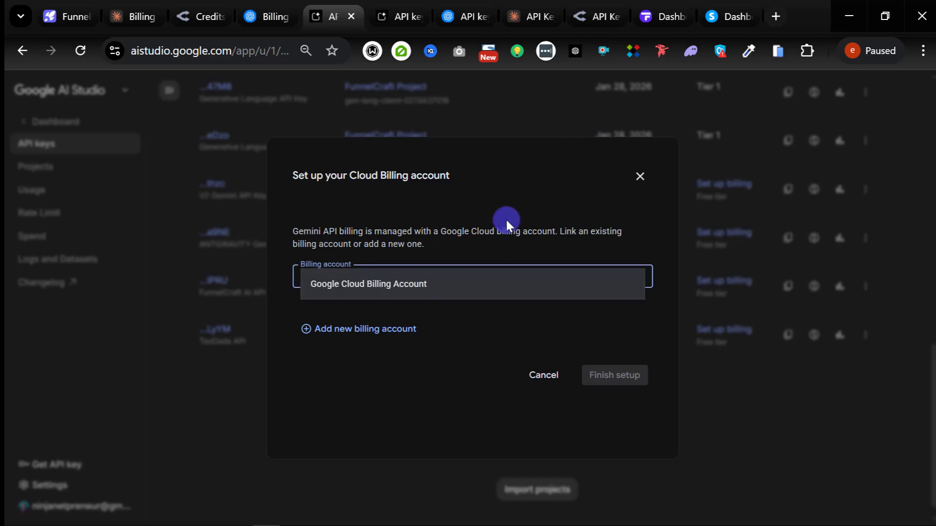
{"action": "left_click", "coordinate": [427, 287]}
{"action": "left_click", "coordinate": [359, 372]}
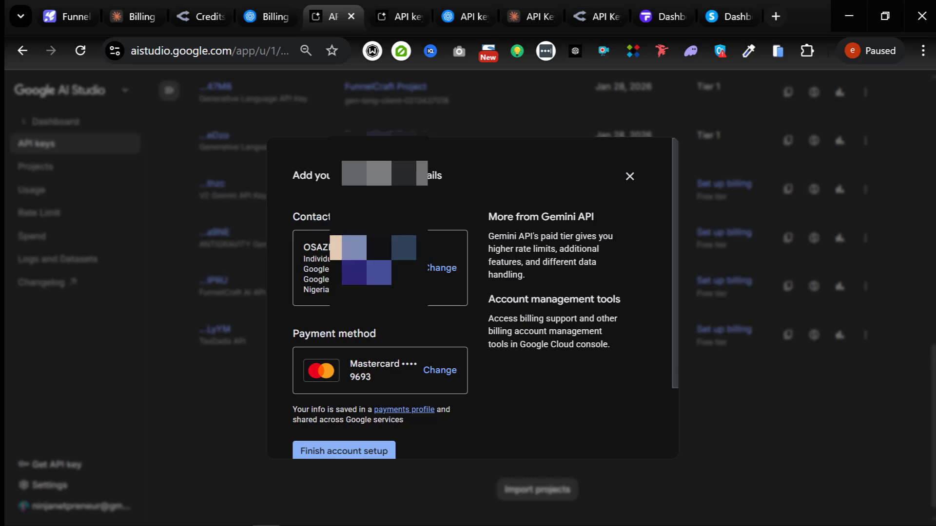
Step: Finish account setup up to the $10 one-time prepayment, then back out to API Keys
{"action": "scroll", "coordinate": [380, 333], "scroll_direction": "down", "scroll_amount": 2}
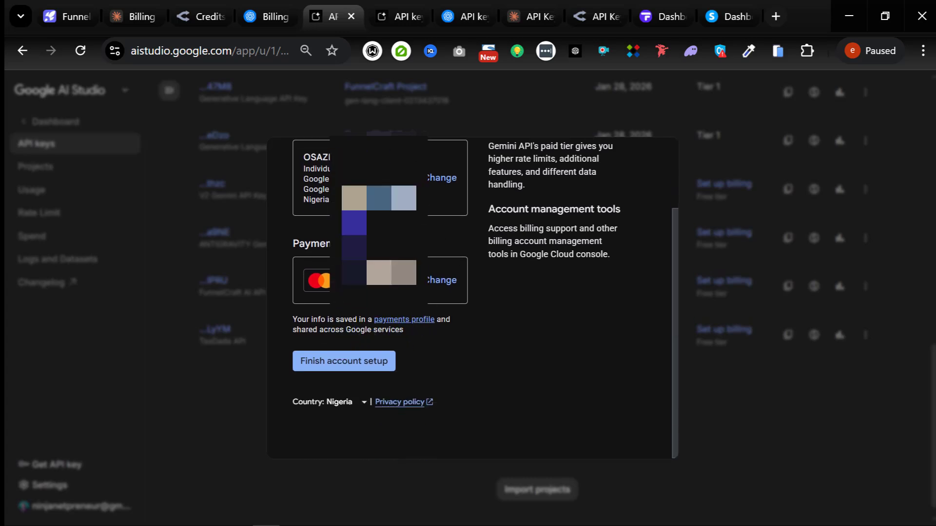
{"action": "scroll", "coordinate": [360, 246], "scroll_direction": "up", "scroll_amount": 2}
{"action": "scroll", "coordinate": [374, 352], "scroll_direction": "down", "scroll_amount": 2}
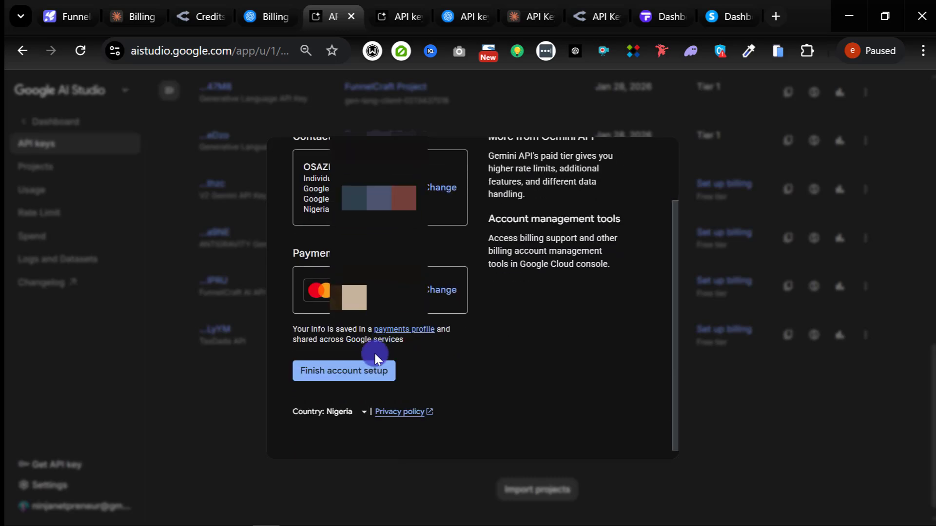
{"action": "left_click", "coordinate": [355, 376]}
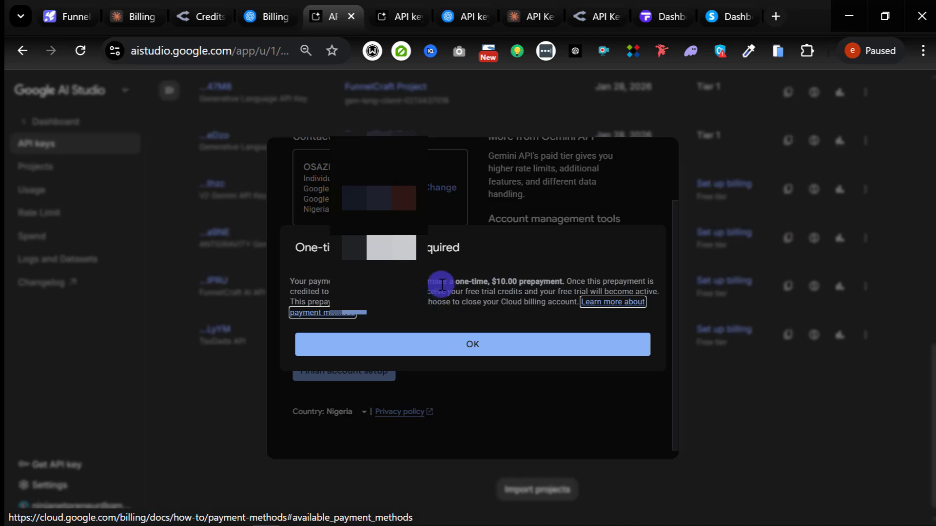
{"action": "left_click", "coordinate": [22, 50]}
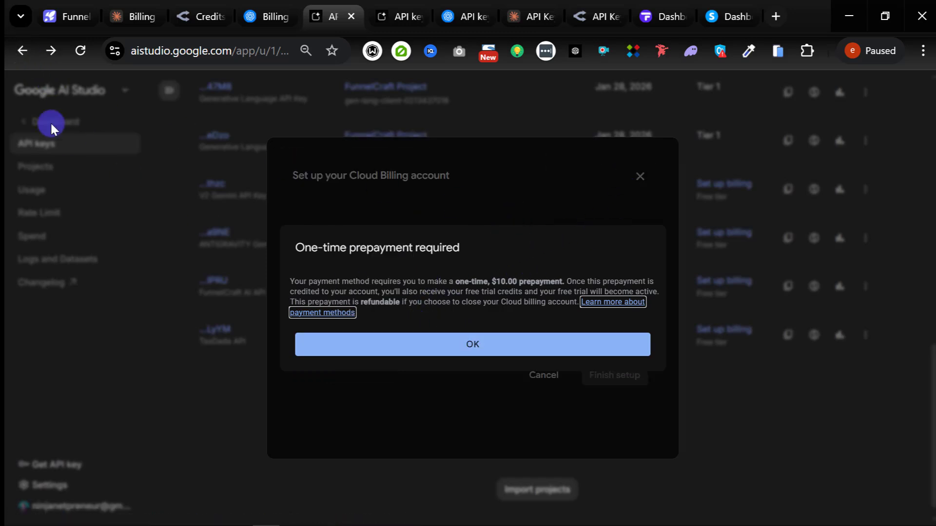
{"action": "left_click", "coordinate": [20, 51]}
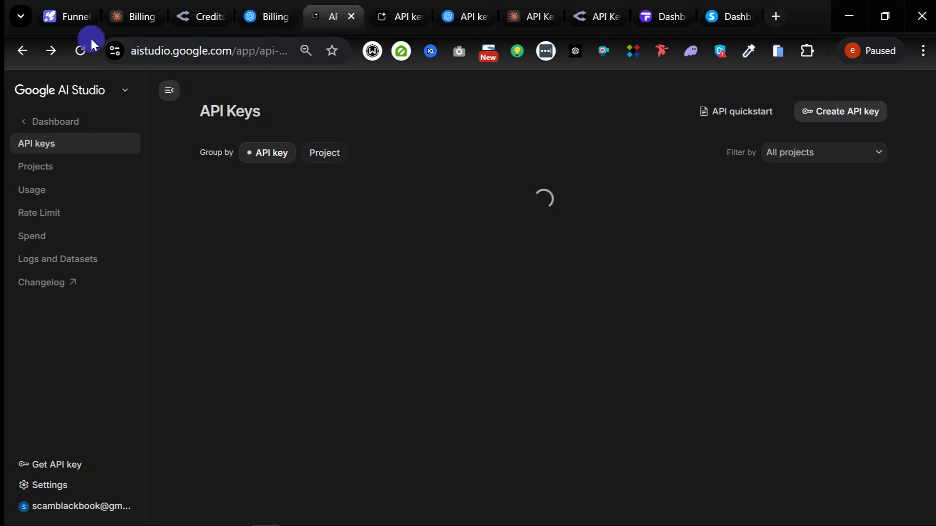
Step: Return to FunnelCraft AI and check the model list, keeping Gemini 3 Flash selected
{"action": "left_click", "coordinate": [64, 14]}
{"action": "scroll", "coordinate": [317, 312], "scroll_direction": "down", "scroll_amount": 4}
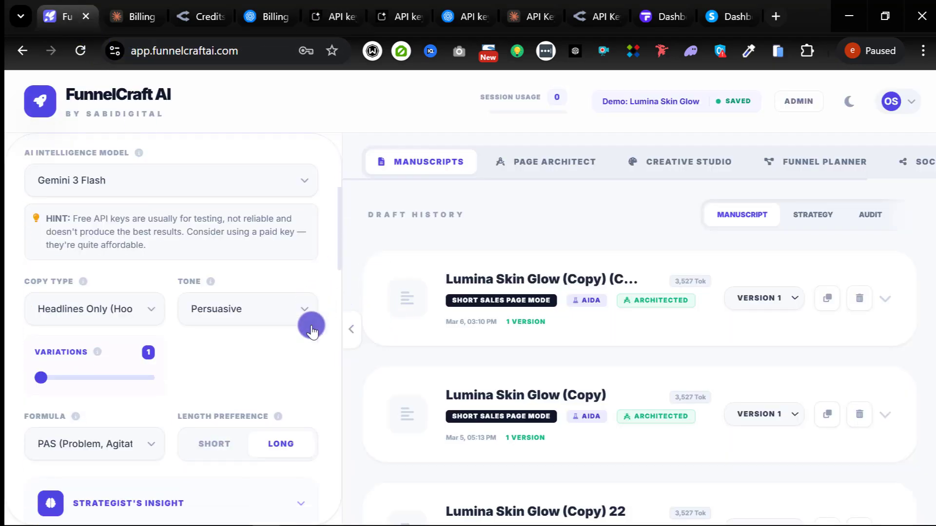
{"action": "scroll", "coordinate": [312, 332], "scroll_direction": "up", "scroll_amount": 5}
{"action": "scroll", "coordinate": [314, 338], "scroll_direction": "down", "scroll_amount": 3}
{"action": "left_click", "coordinate": [198, 285]}
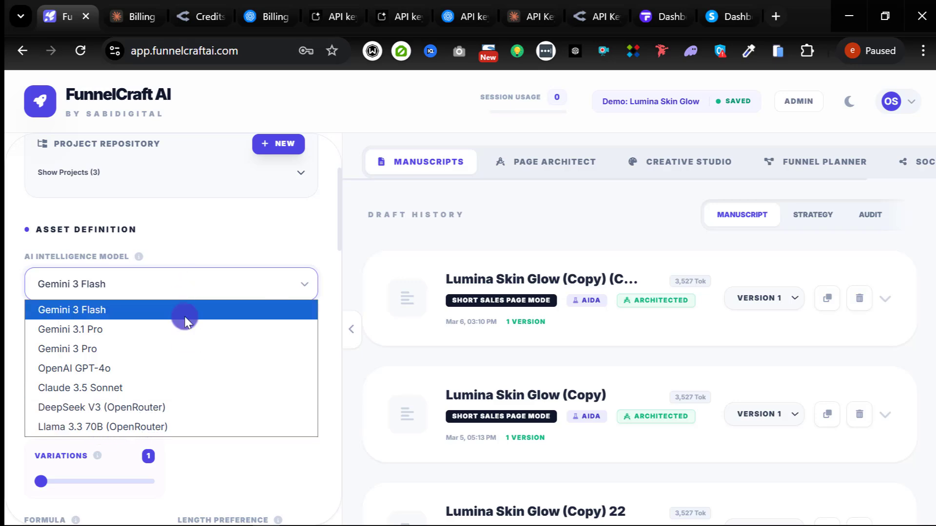
{"action": "left_click", "coordinate": [324, 249]}
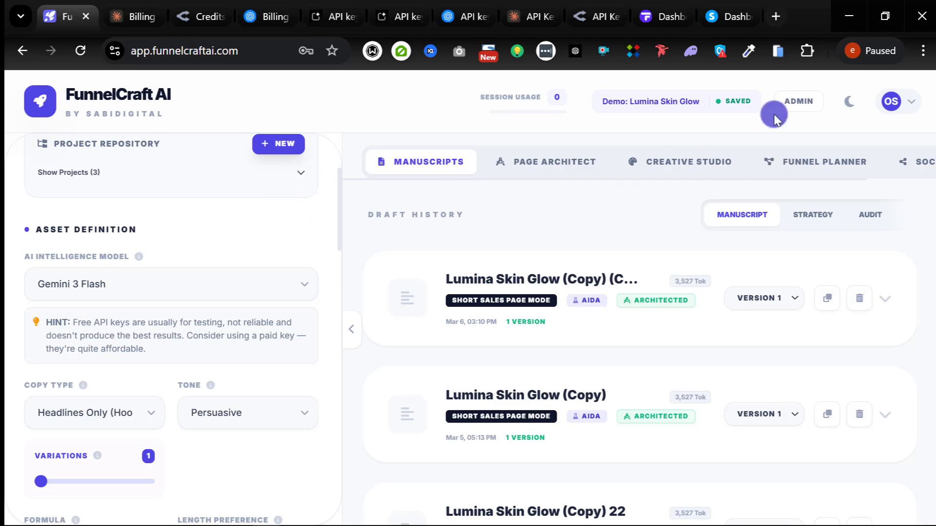
Step: Review the four stored keys in API Configuration, then close the dialog
{"action": "left_click", "coordinate": [892, 103]}
{"action": "left_click", "coordinate": [801, 207]}
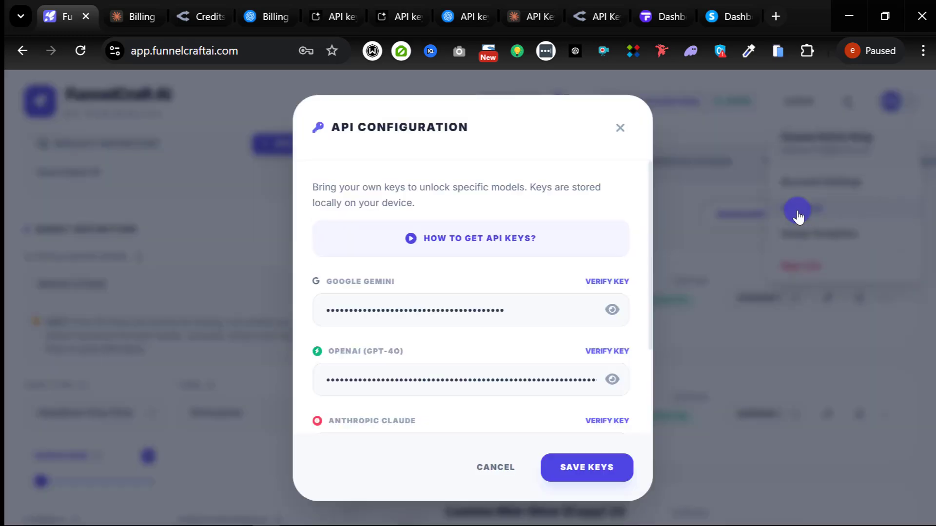
{"action": "scroll", "coordinate": [446, 263], "scroll_direction": "down", "scroll_amount": 3}
{"action": "scroll", "coordinate": [477, 328], "scroll_direction": "up", "scroll_amount": 3}
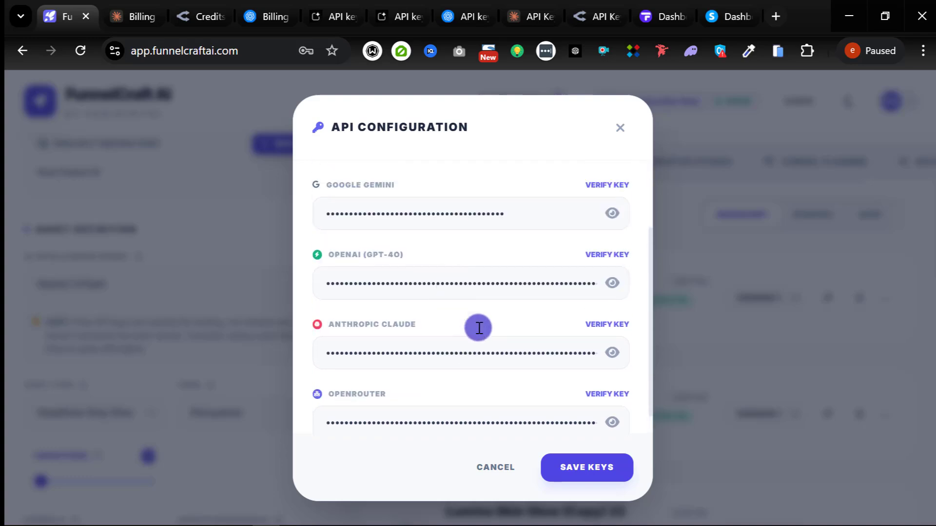
{"action": "left_click", "coordinate": [620, 129]}
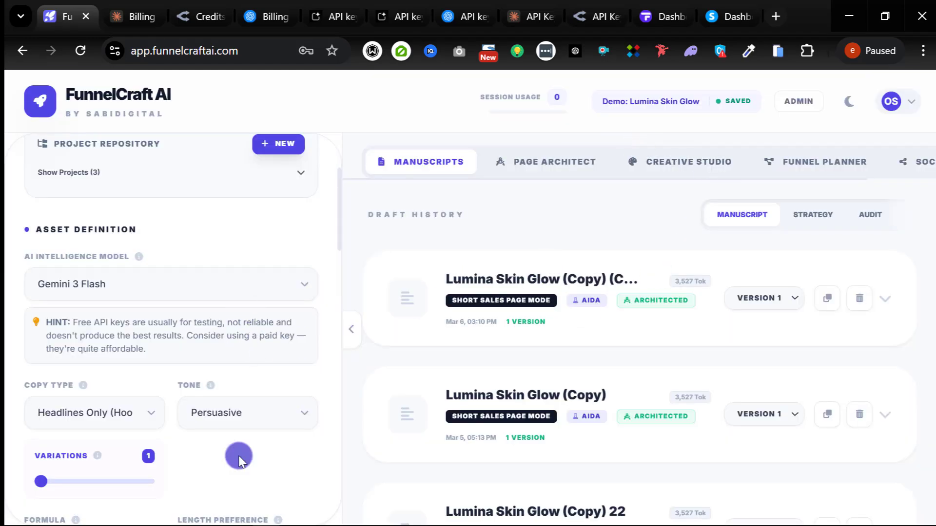
Step: In the other Chrome window, sign out of FunnelCraft AI and sign back in with saved credentials
{"action": "mouse_move", "coordinate": [258, 517]}
{"action": "left_click", "coordinate": [210, 516]}
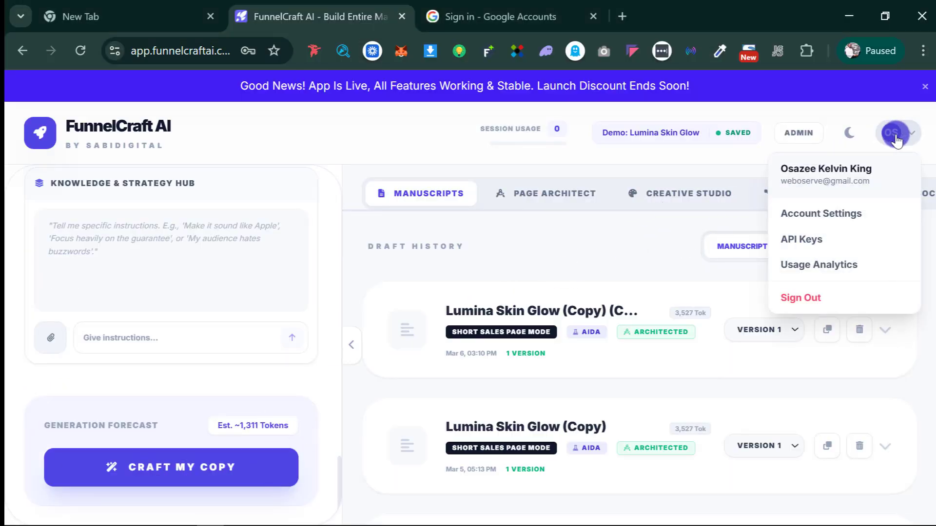
{"action": "mouse_move", "coordinate": [891, 133]}
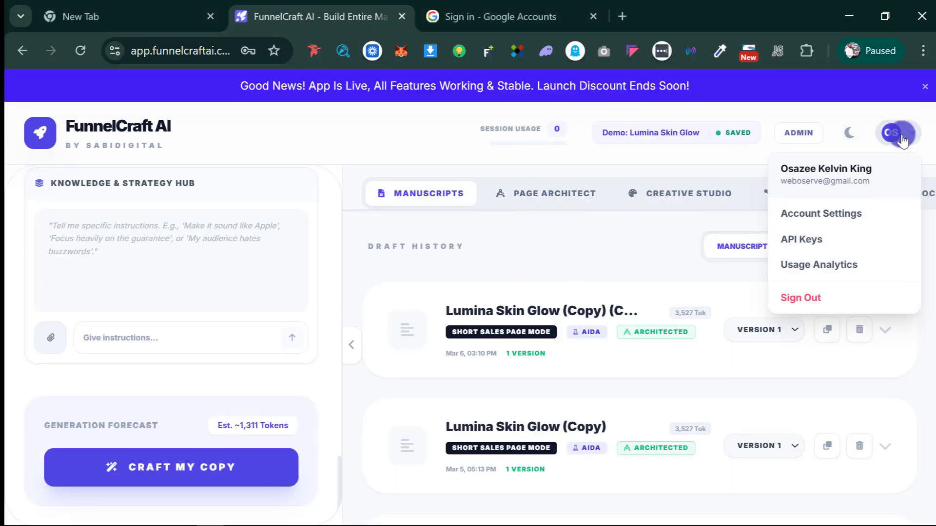
{"action": "left_click", "coordinate": [825, 294]}
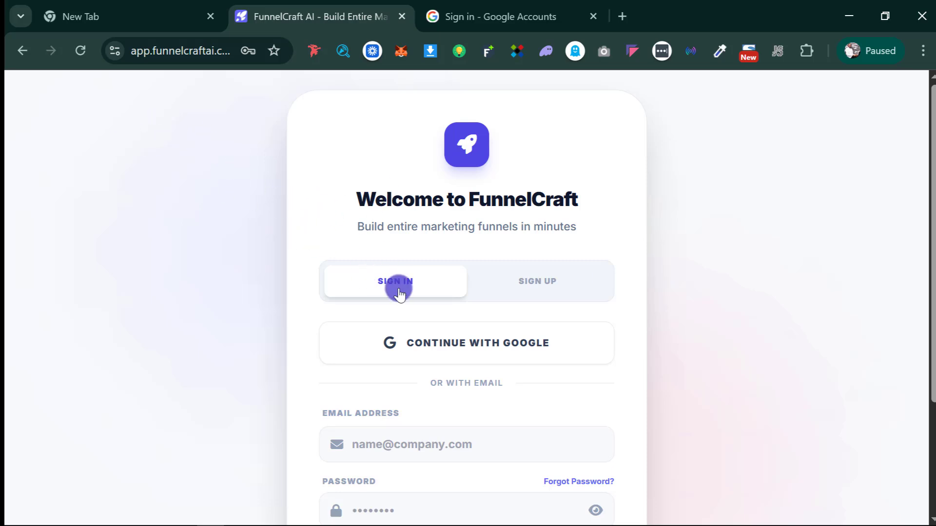
{"action": "scroll", "coordinate": [524, 402], "scroll_direction": "down", "scroll_amount": 3}
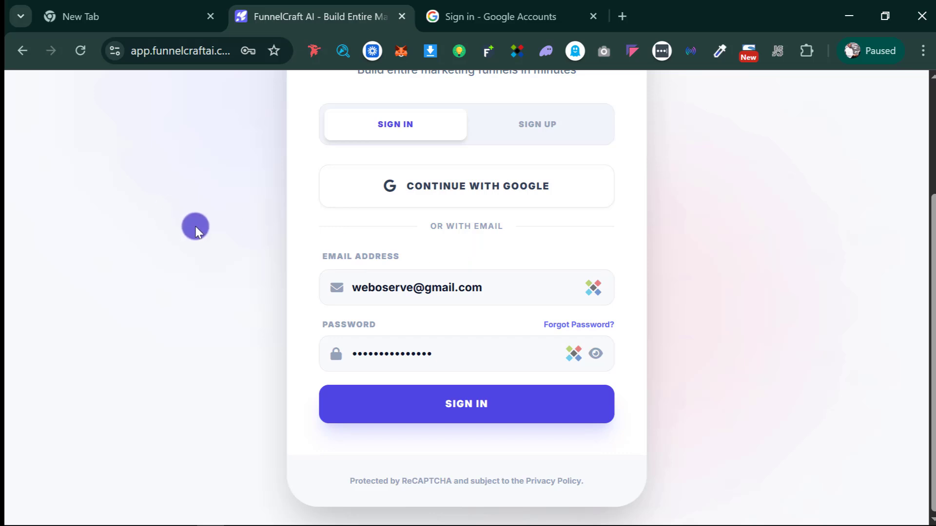
{"action": "left_click", "coordinate": [444, 412]}
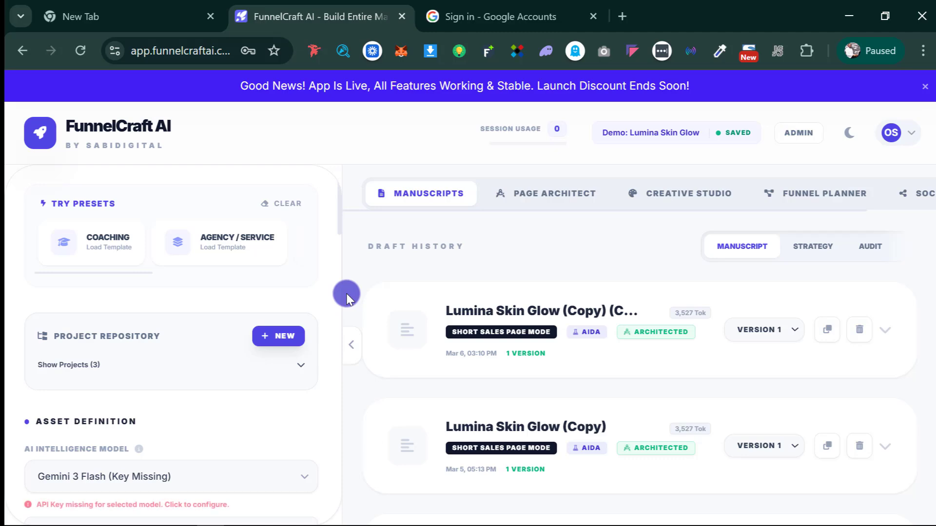
Step: Check API Keys in that profile, find the key fields empty, and cancel
{"action": "left_click", "coordinate": [890, 134]}
{"action": "left_click", "coordinate": [812, 240]}
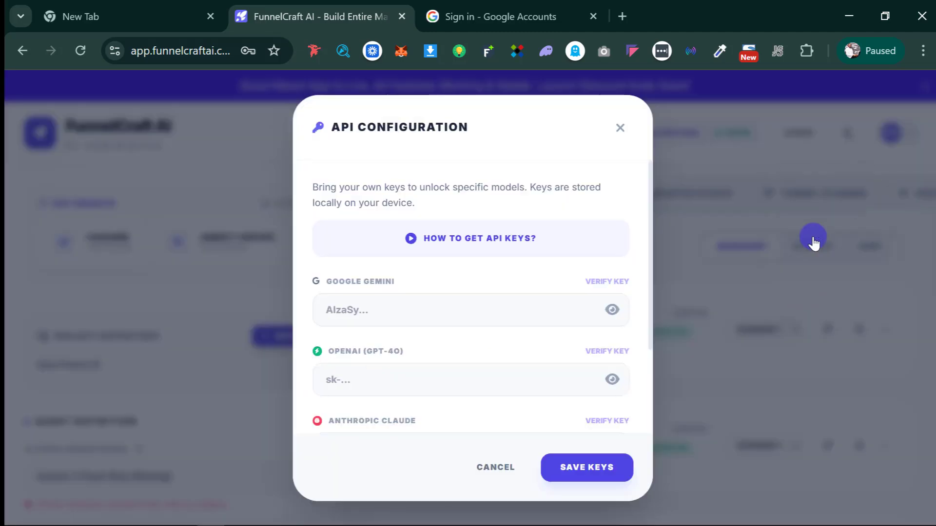
{"action": "scroll", "coordinate": [402, 293], "scroll_direction": "down", "scroll_amount": 3}
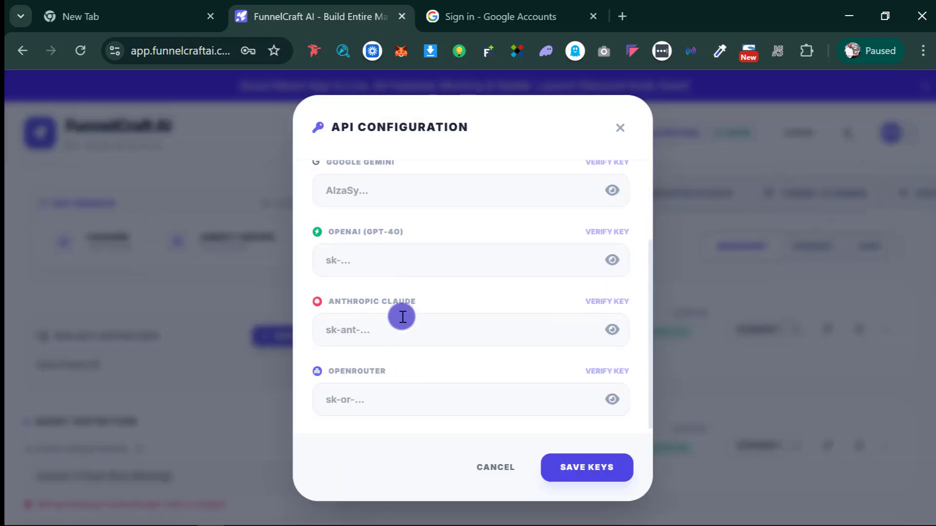
{"action": "left_click", "coordinate": [474, 456]}
Step: In the main browser window, check the stored API keys before refreshing, then cancel
{"action": "left_click", "coordinate": [280, 517]}
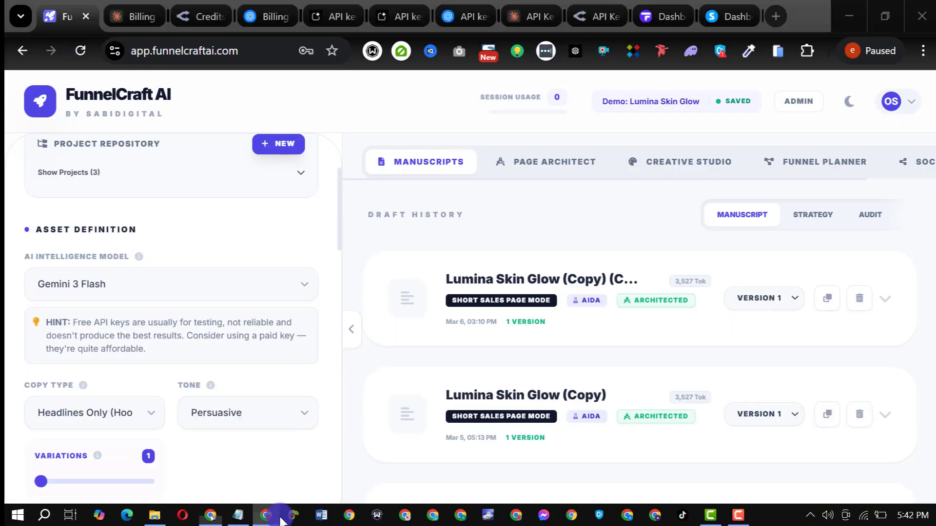
{"action": "left_click", "coordinate": [891, 102]}
{"action": "left_click", "coordinate": [802, 207]}
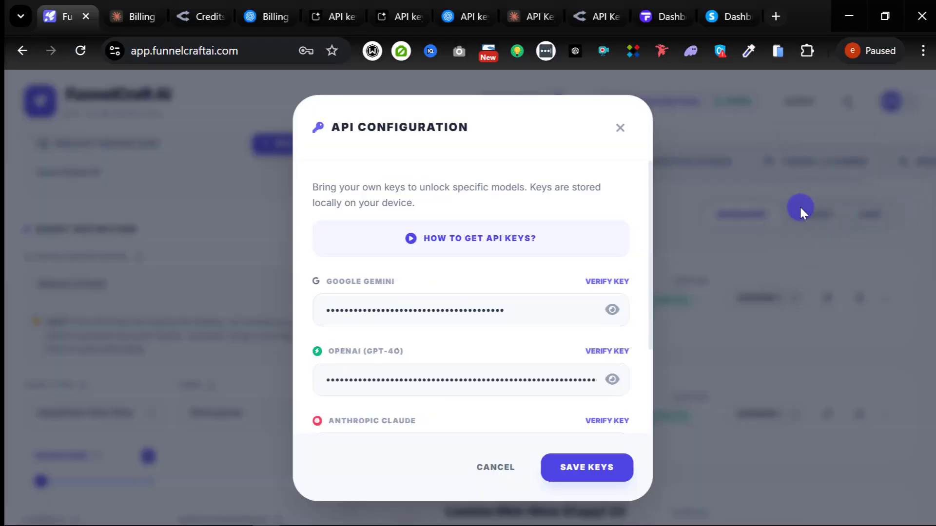
{"action": "scroll", "coordinate": [495, 418], "scroll_direction": "down", "scroll_amount": 3}
{"action": "left_click", "coordinate": [494, 465]}
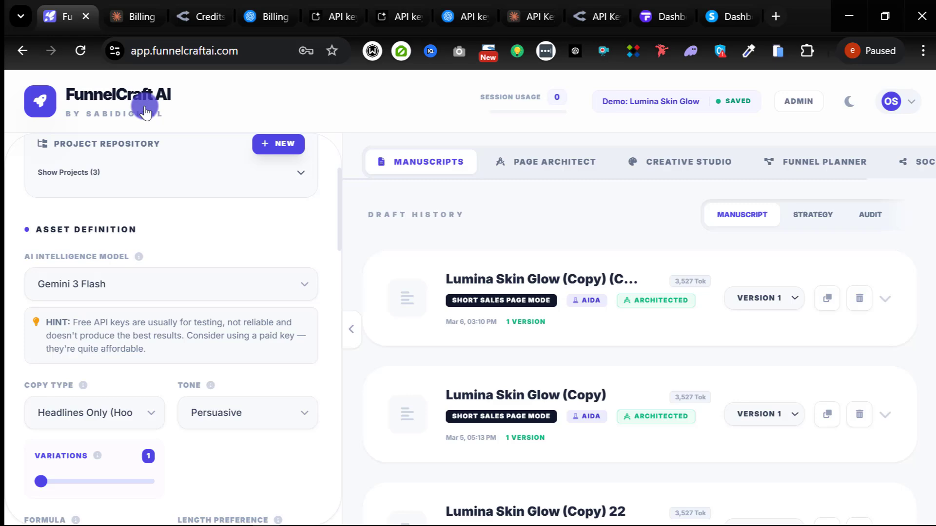
Step: Reload the page, confirm all four keys persist in API Keys, then bring up the Notepad key notes
{"action": "left_click", "coordinate": [80, 51]}
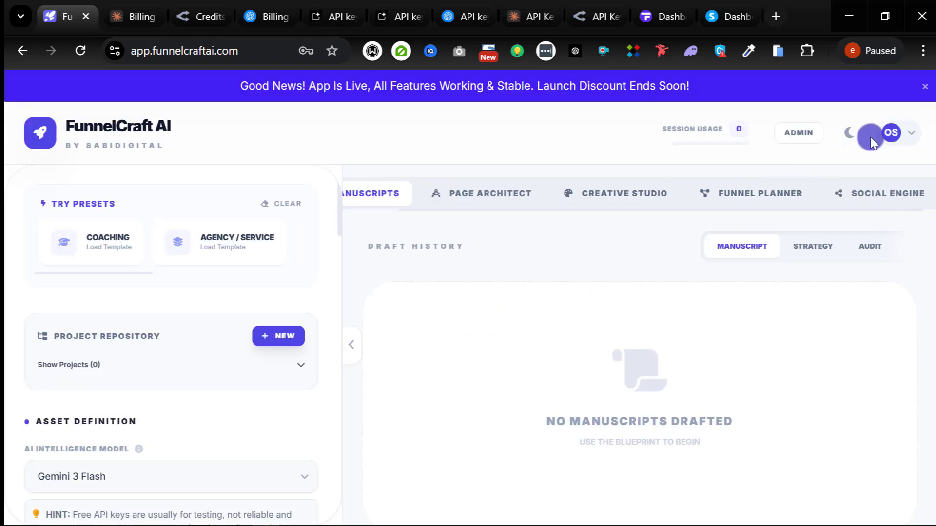
{"action": "left_click", "coordinate": [889, 134]}
{"action": "left_click", "coordinate": [804, 235]}
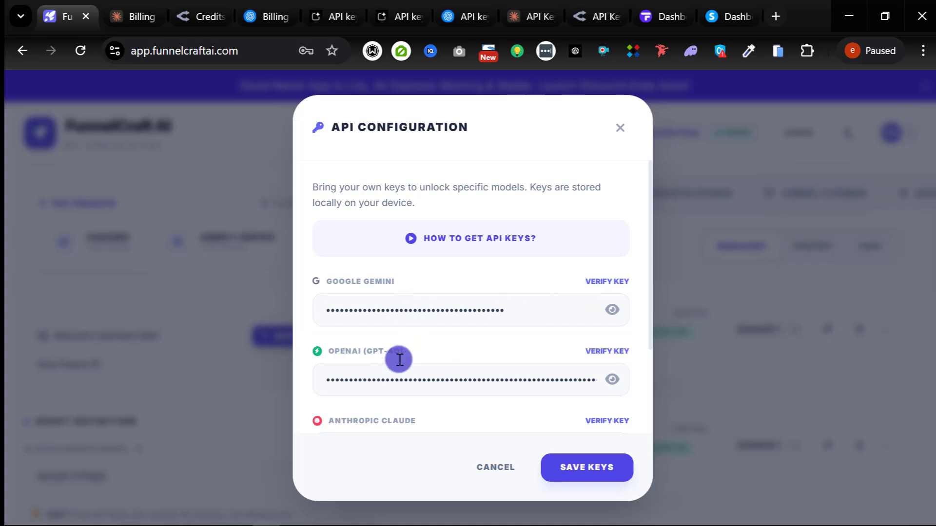
{"action": "scroll", "coordinate": [399, 359], "scroll_direction": "down", "scroll_amount": 3}
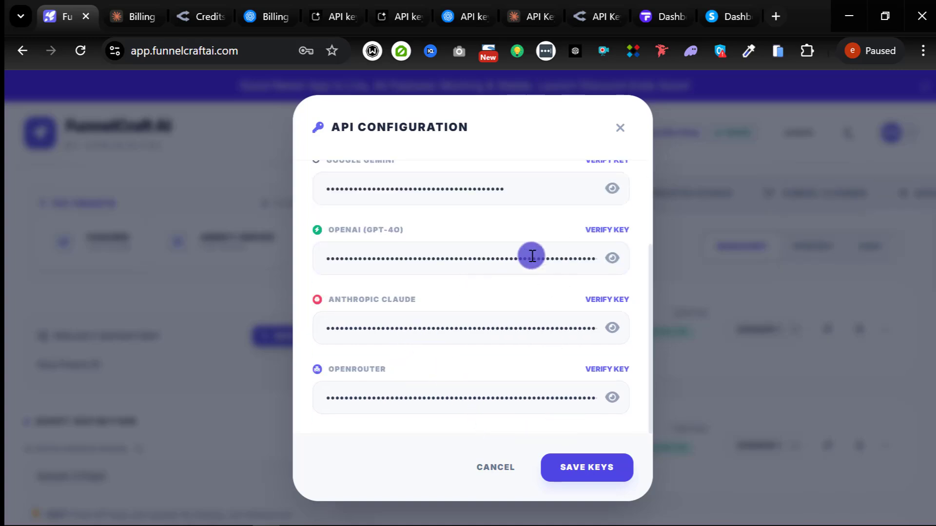
{"action": "scroll", "coordinate": [480, 385], "scroll_direction": "up", "scroll_amount": 2}
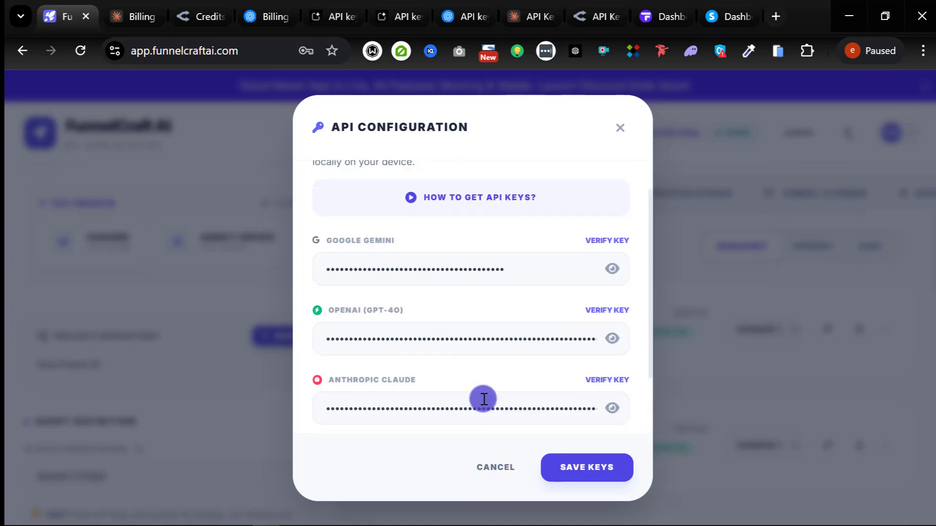
{"action": "scroll", "coordinate": [484, 399], "scroll_direction": "up", "scroll_amount": 1}
{"action": "left_click", "coordinate": [490, 467]}
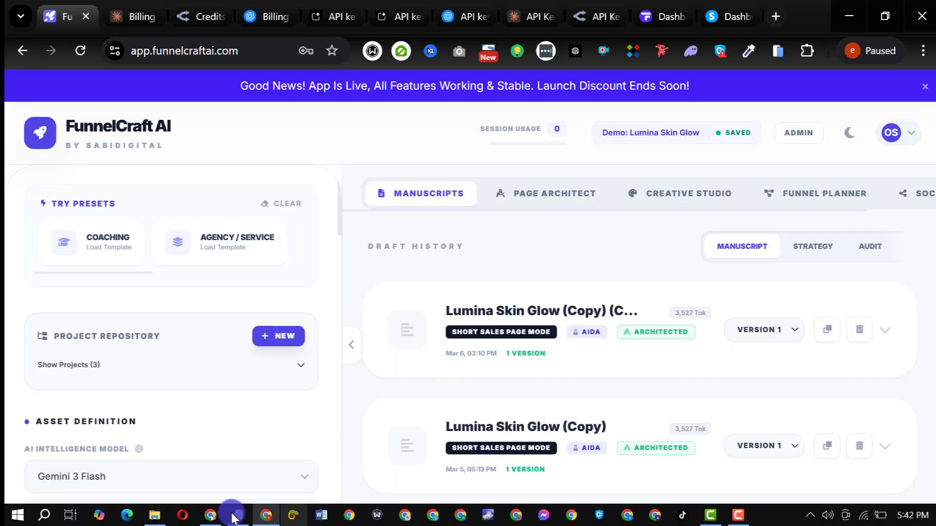
{"action": "left_click", "coordinate": [238, 516]}
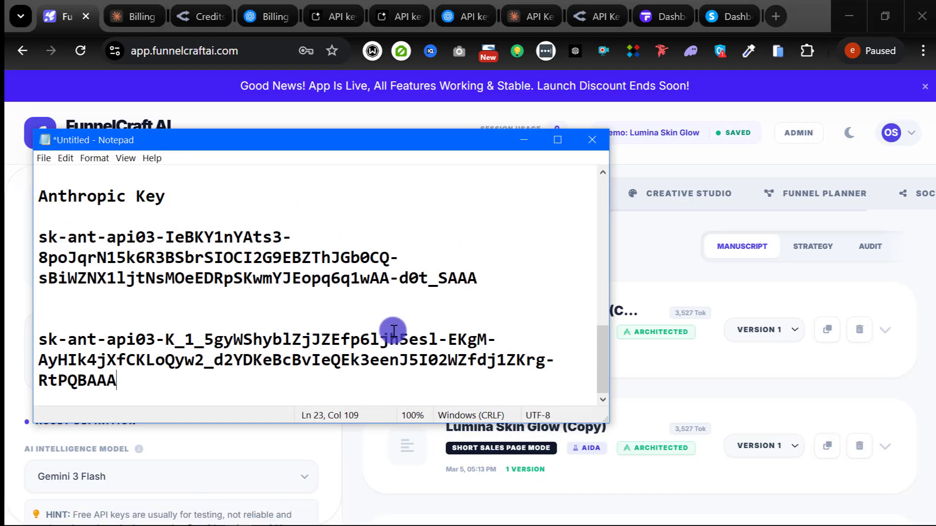
{"action": "scroll", "coordinate": [390, 332], "scroll_direction": "up", "scroll_amount": 6}
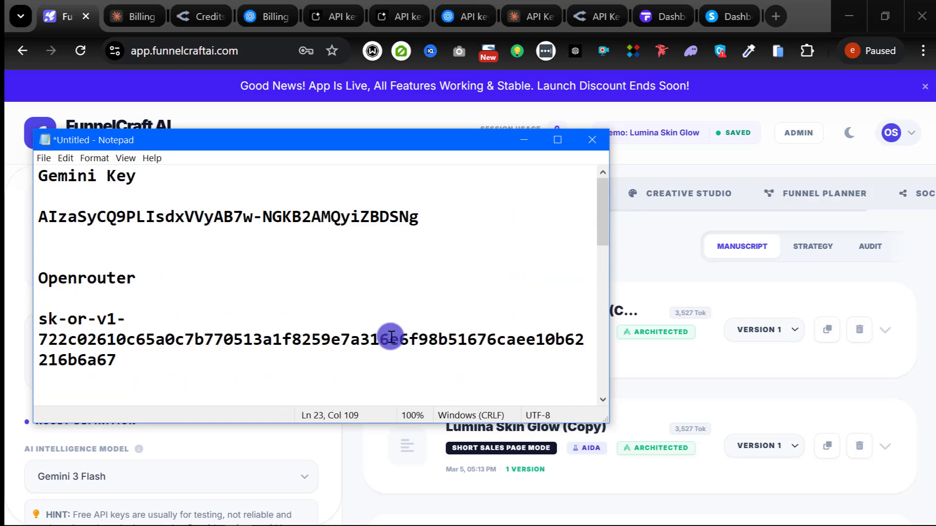
Step: Open keep.google.com in a new tab, close it, and dismiss the purple announcement banner
{"action": "left_click", "coordinate": [774, 19]}
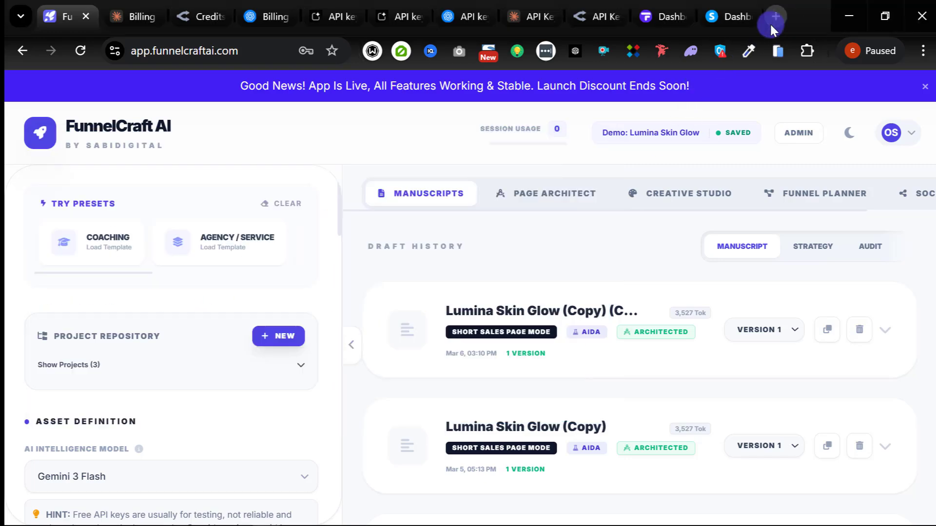
{"action": "type", "text": "keep"}
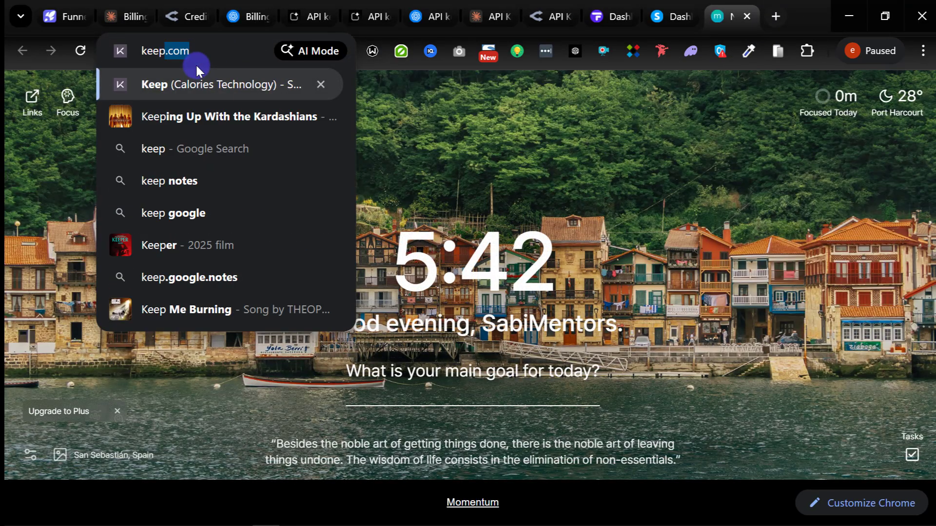
{"action": "type", "text": "."}
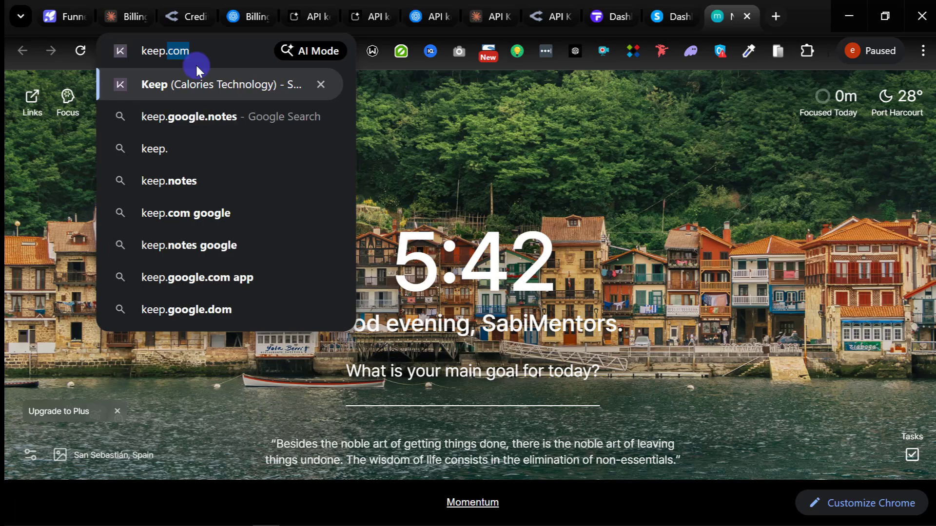
{"action": "type", "text": "google.com"}
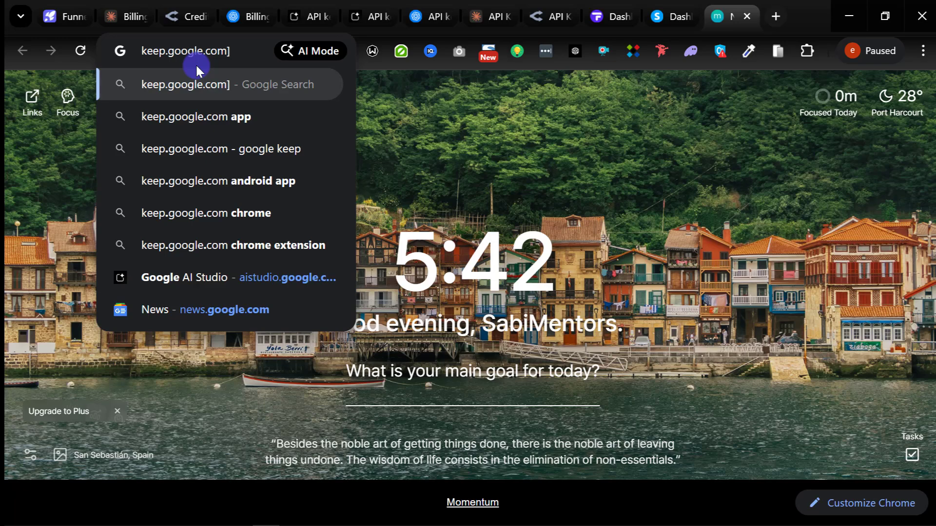
{"action": "key", "text": "Return"}
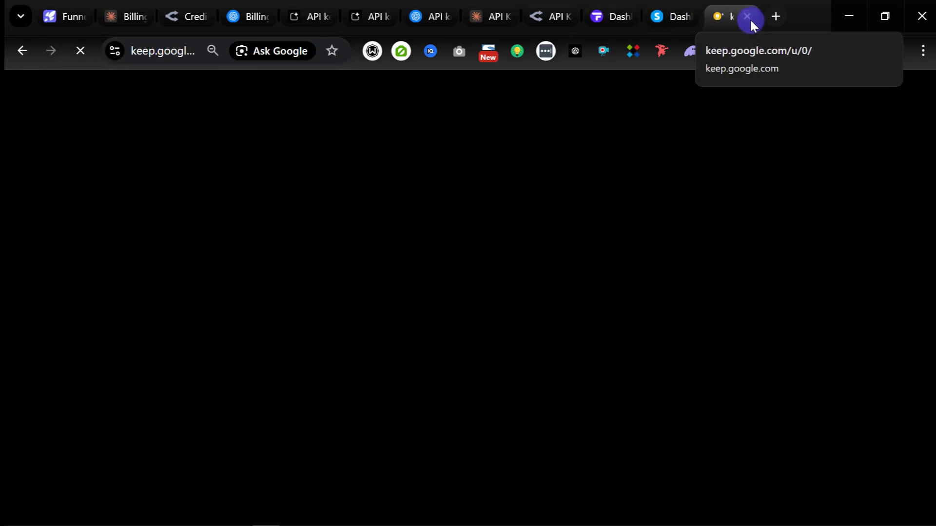
{"action": "left_click", "coordinate": [750, 19]}
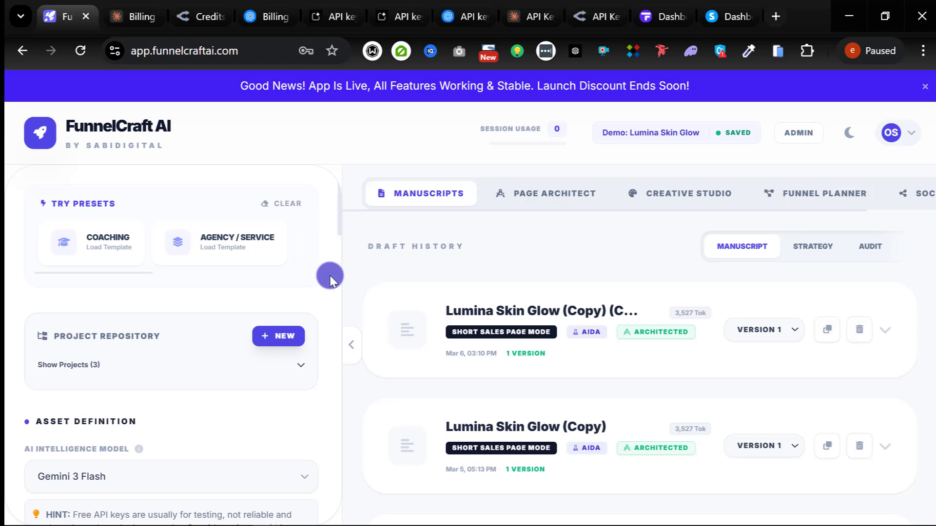
{"action": "left_click", "coordinate": [924, 89]}
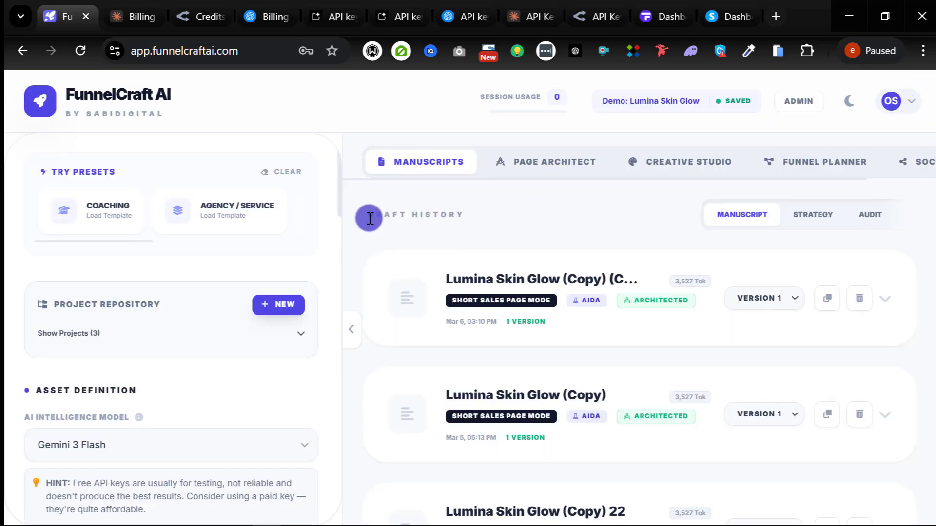